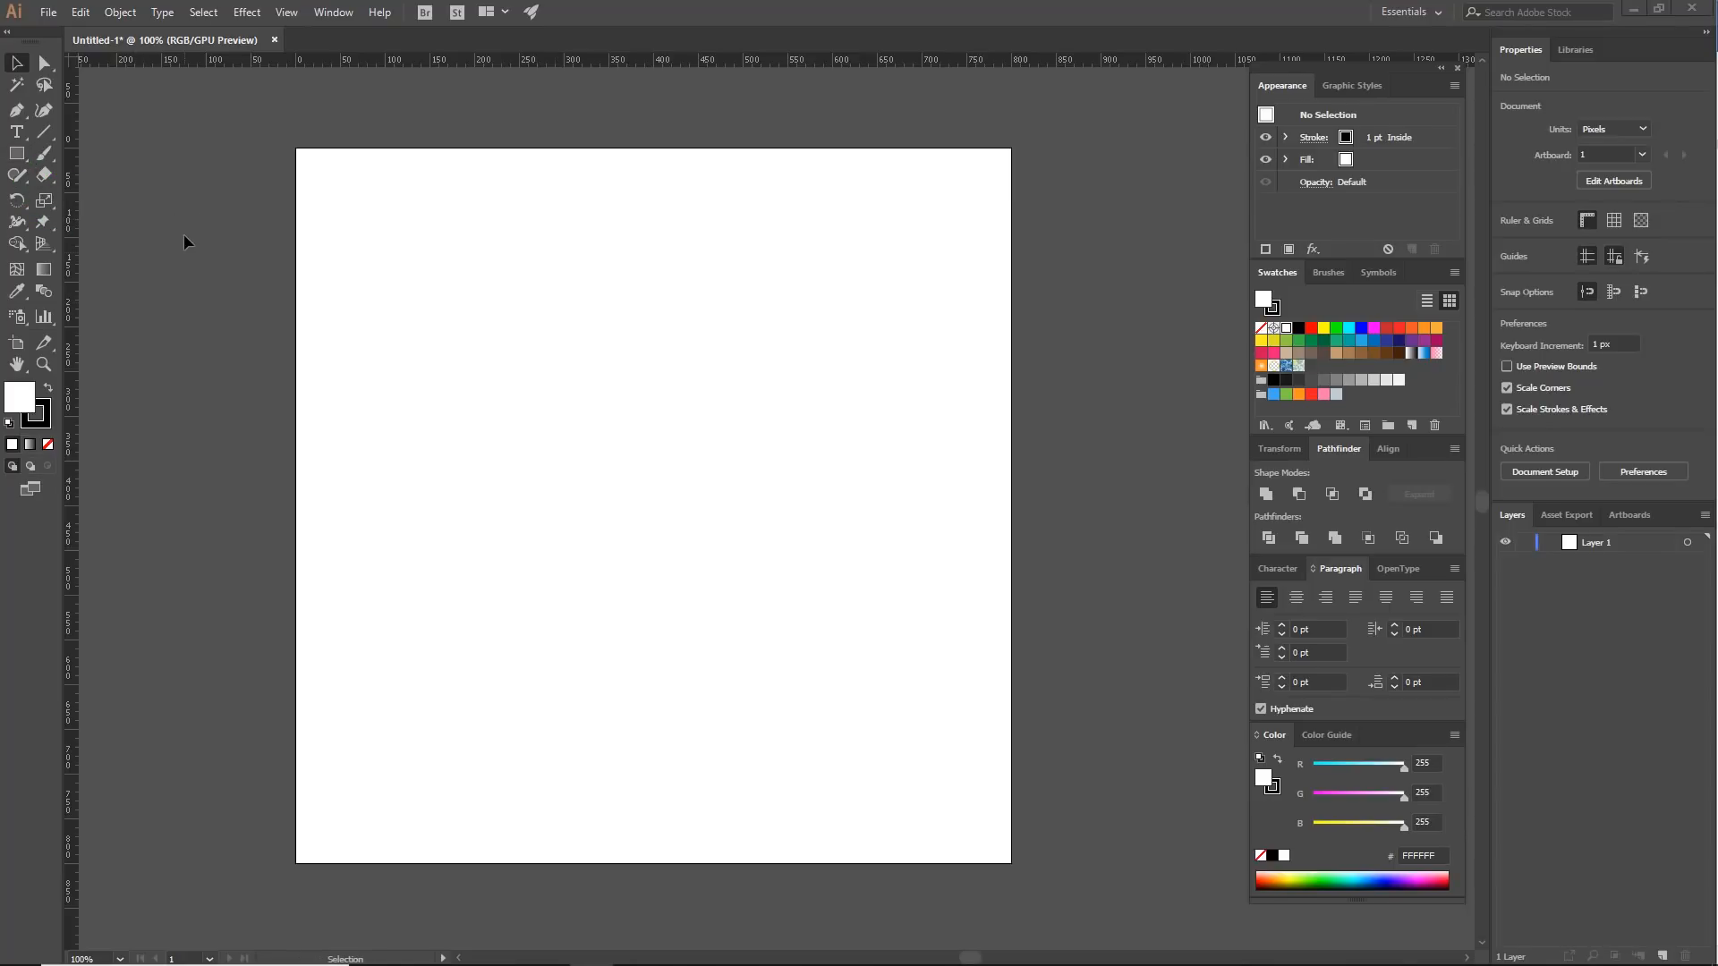
- Draw a trial rectangle about 535 by 319 px freehand on the artboard and delete it
left_click(18, 156)
left_click(19, 157)
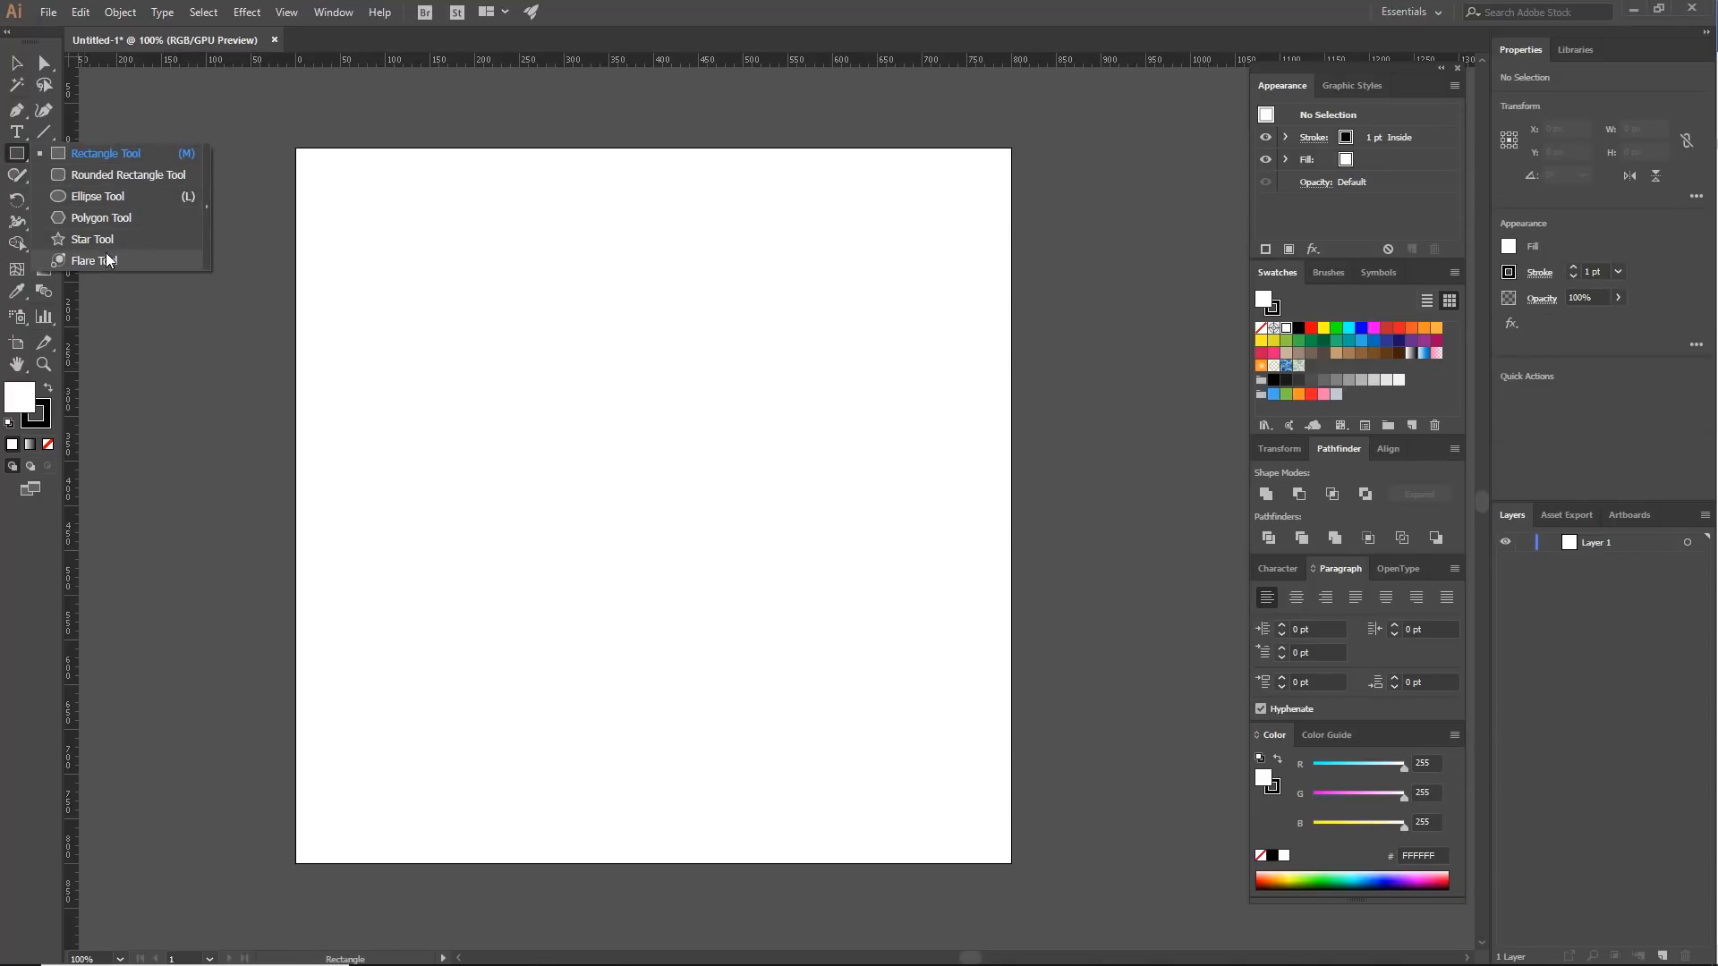
left_click(86, 156)
left_click(18, 157)
left_click(97, 156)
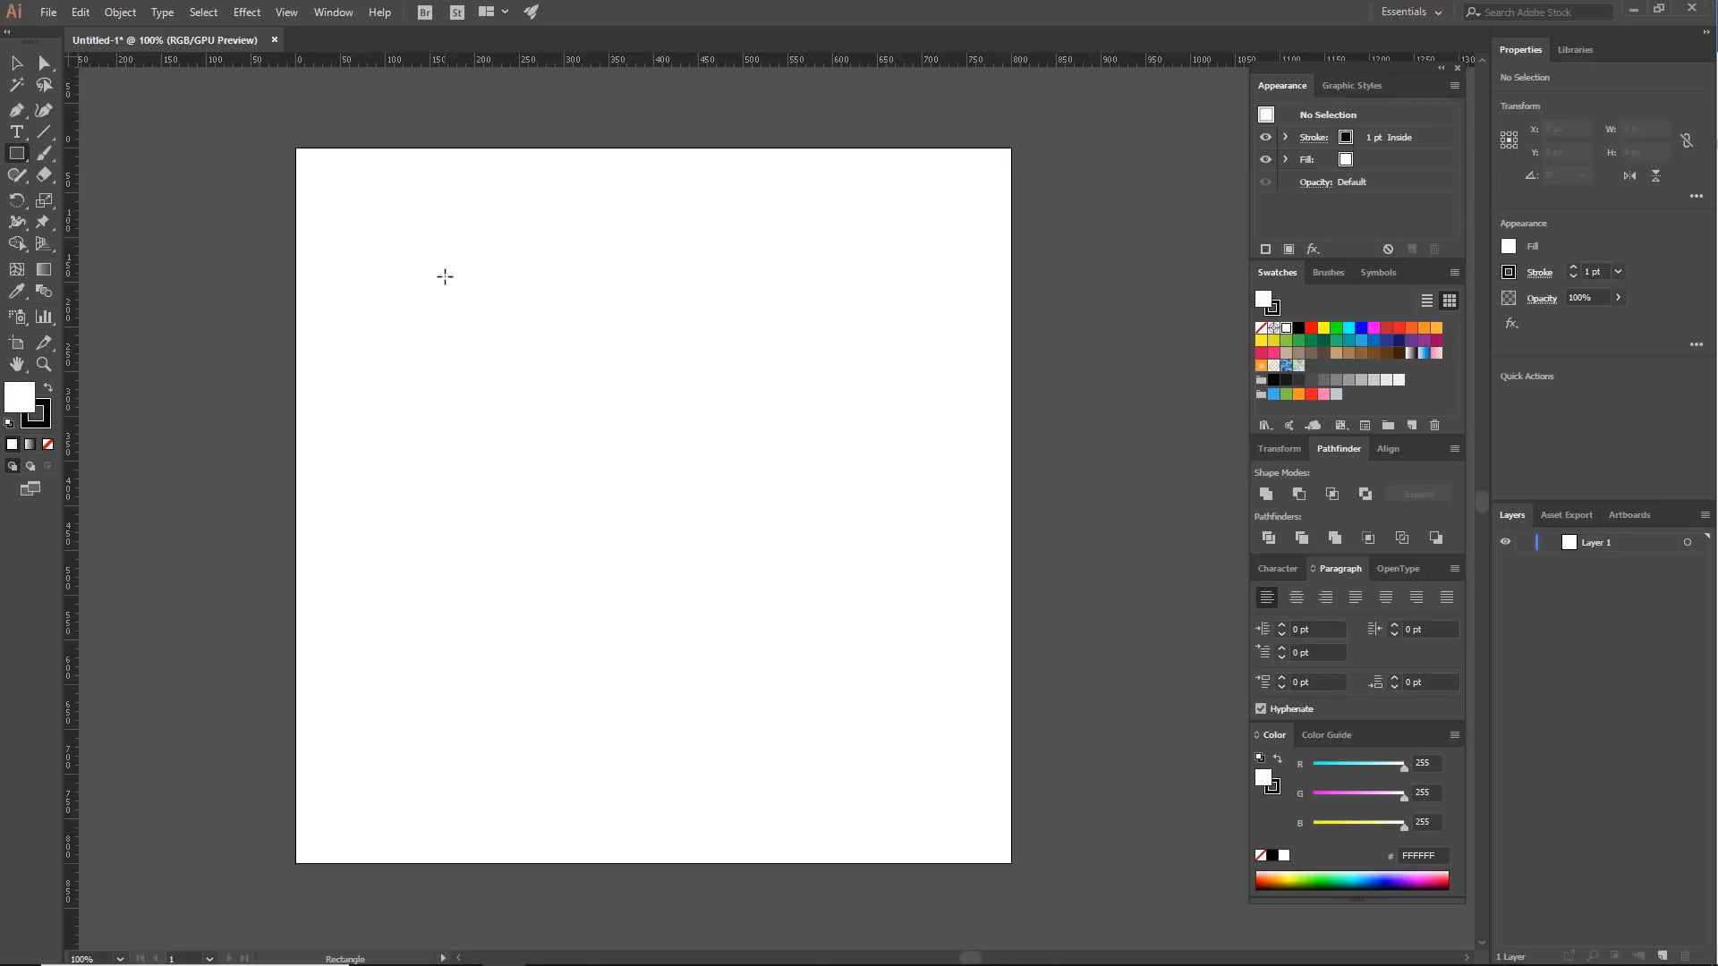
left_click_drag(445, 277, 924, 563)
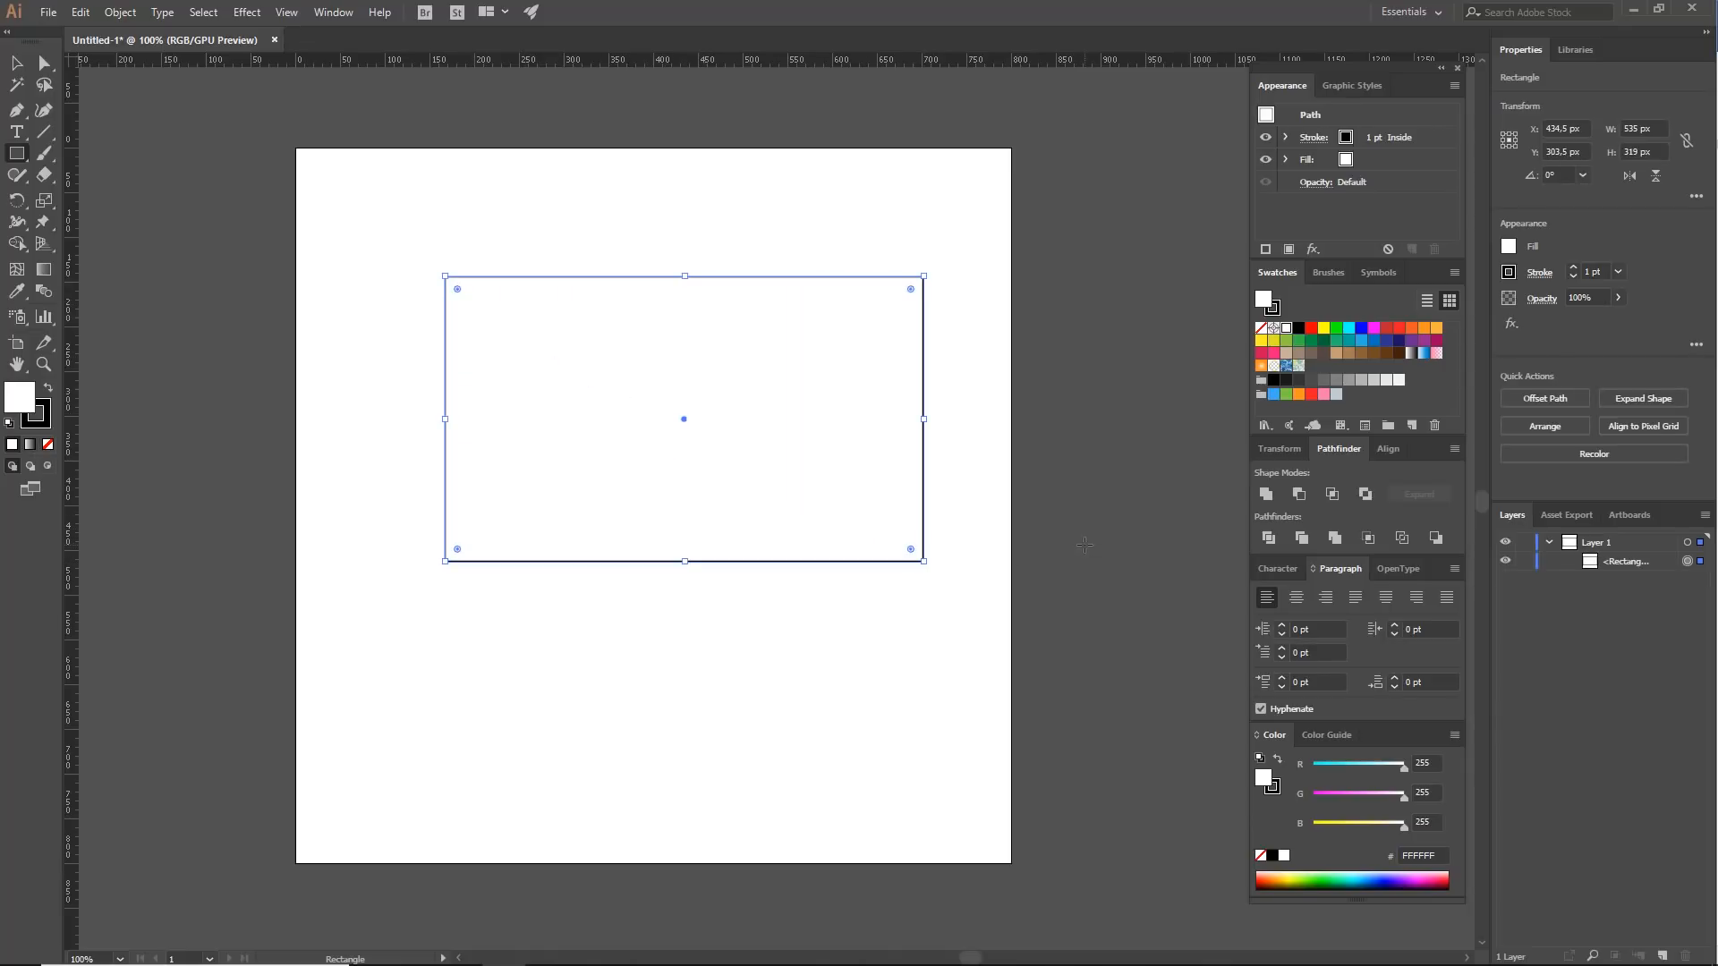
key("Delete")
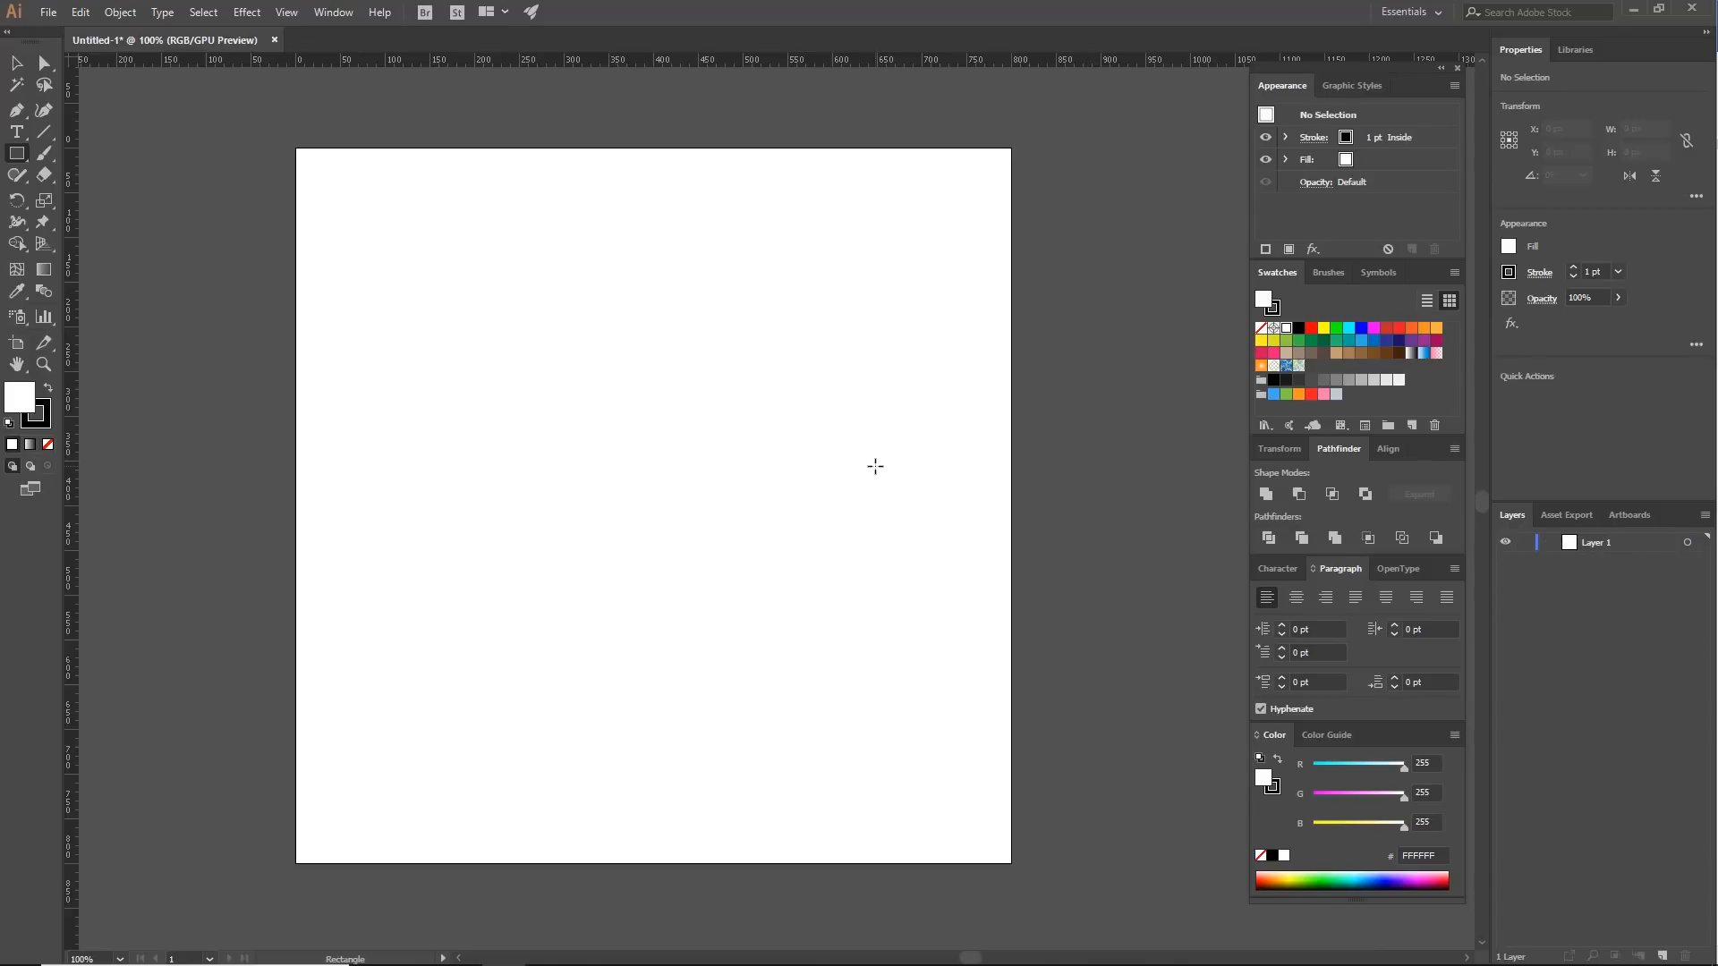
- Create a rectangle exactly 300 px wide and 200 px high in the upper half of the artboard
left_click(477, 305)
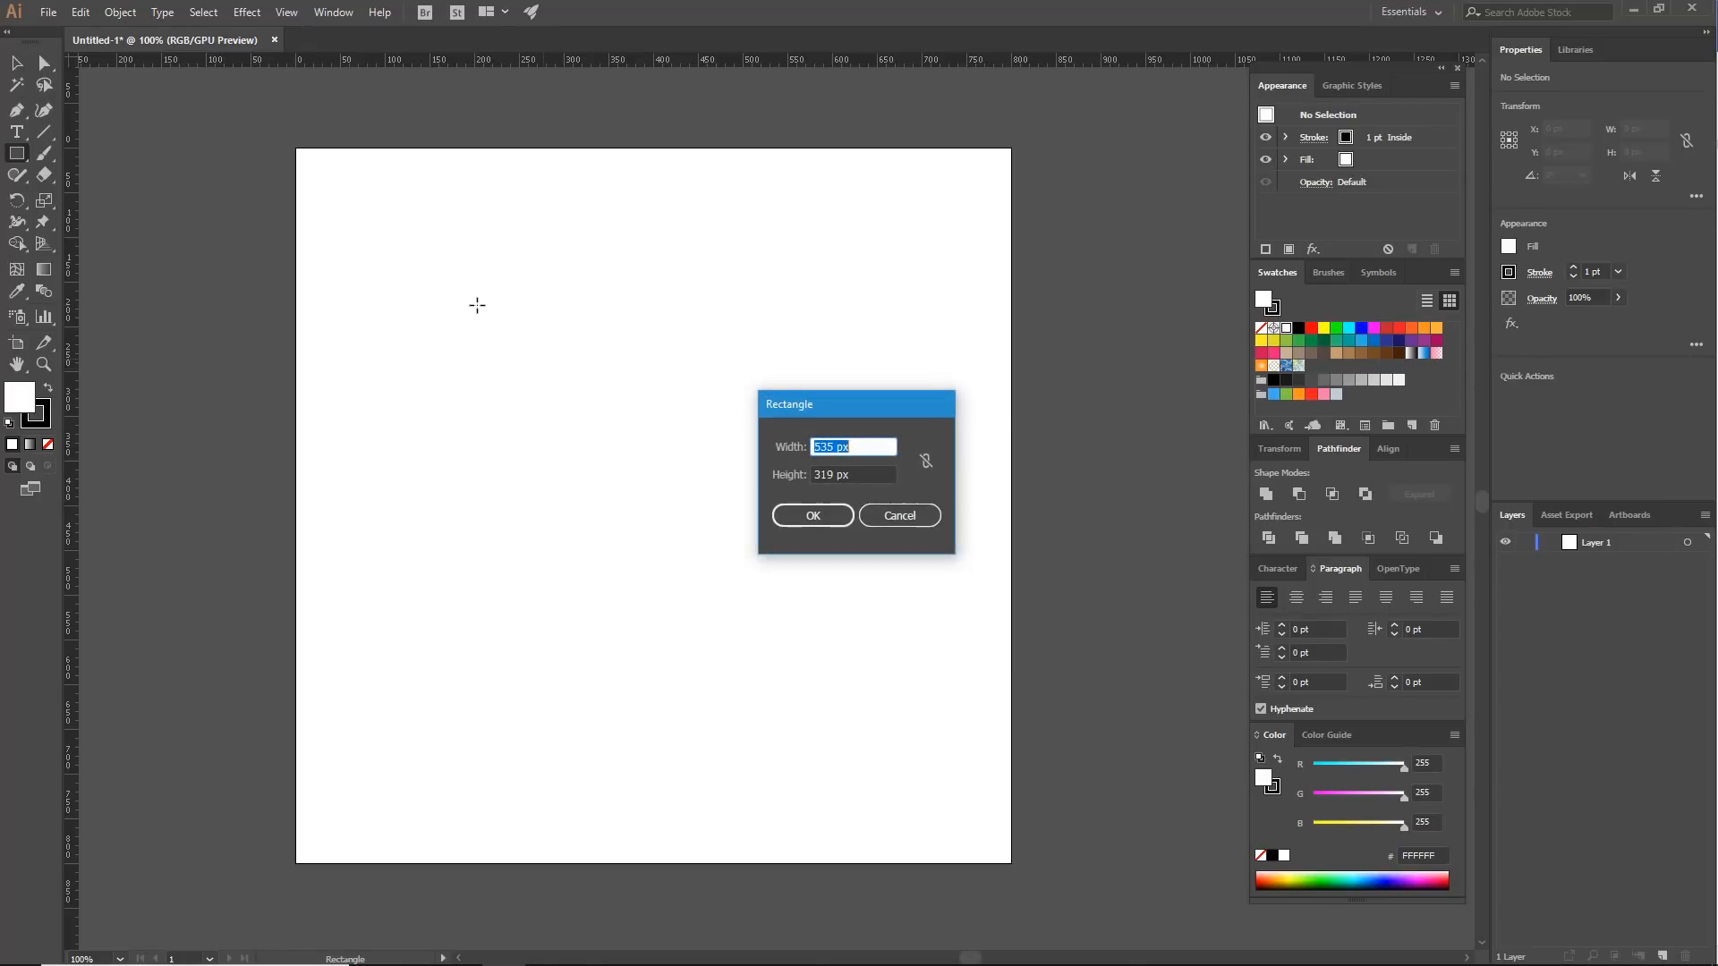
left_click_drag(861, 406, 745, 405)
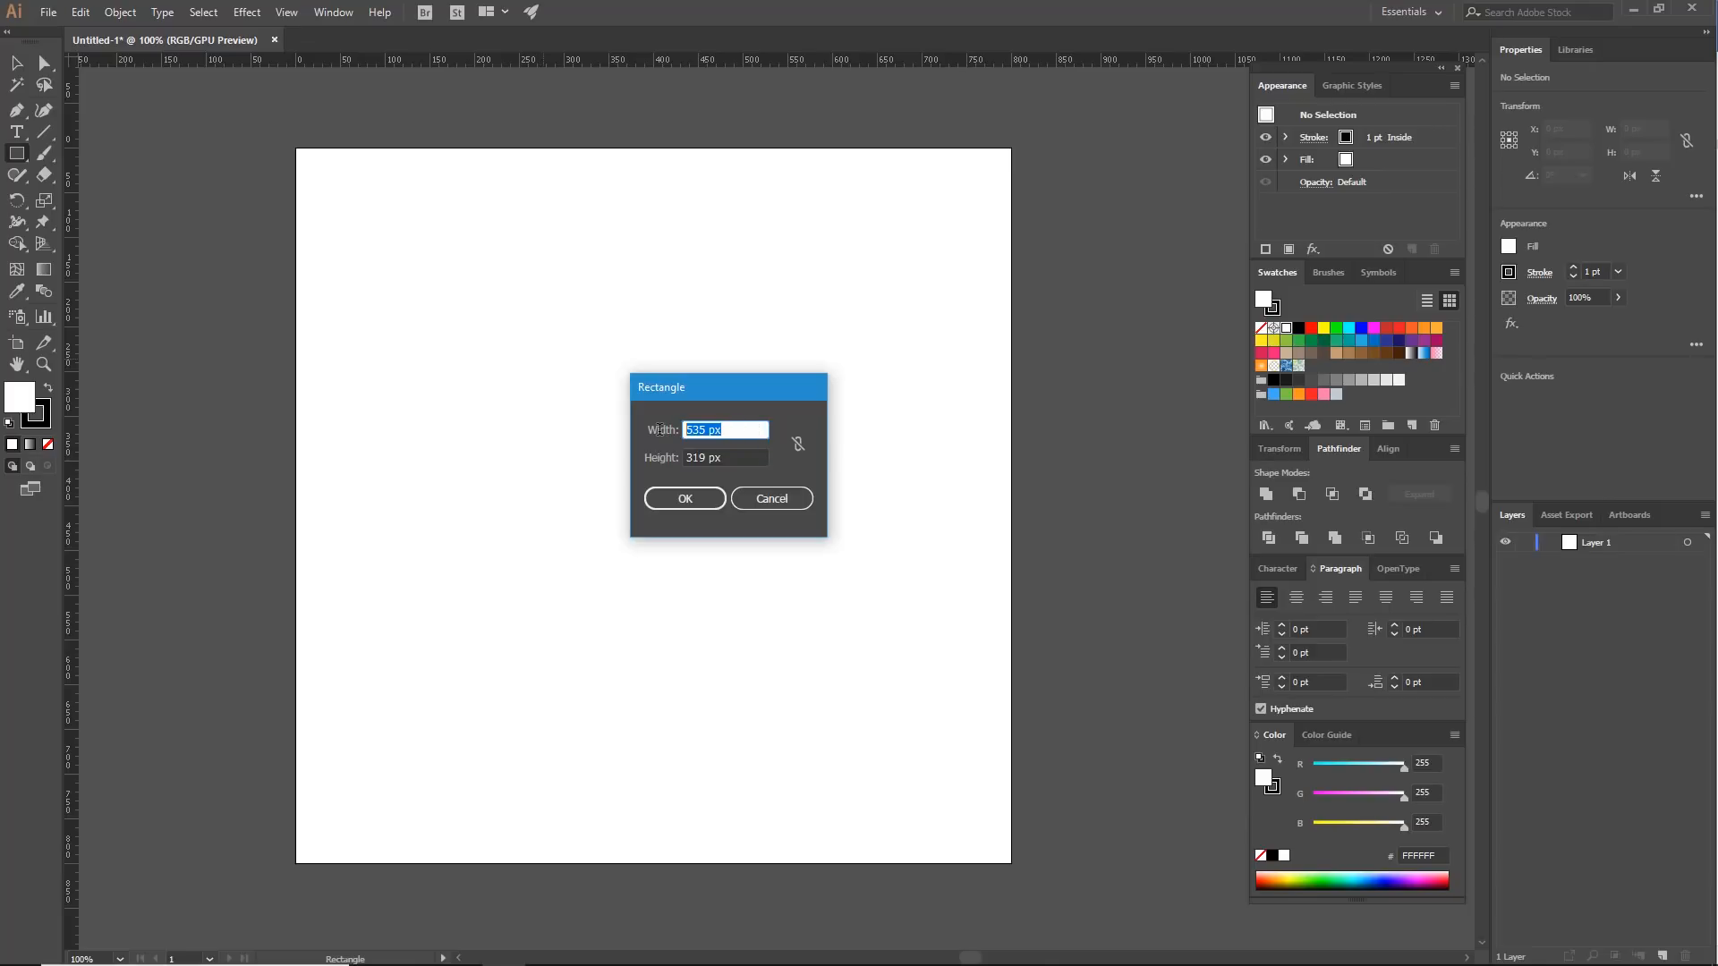
type("300")
key("Tab")
type("200")
key("Tab")
key("Tab")
left_click(742, 454)
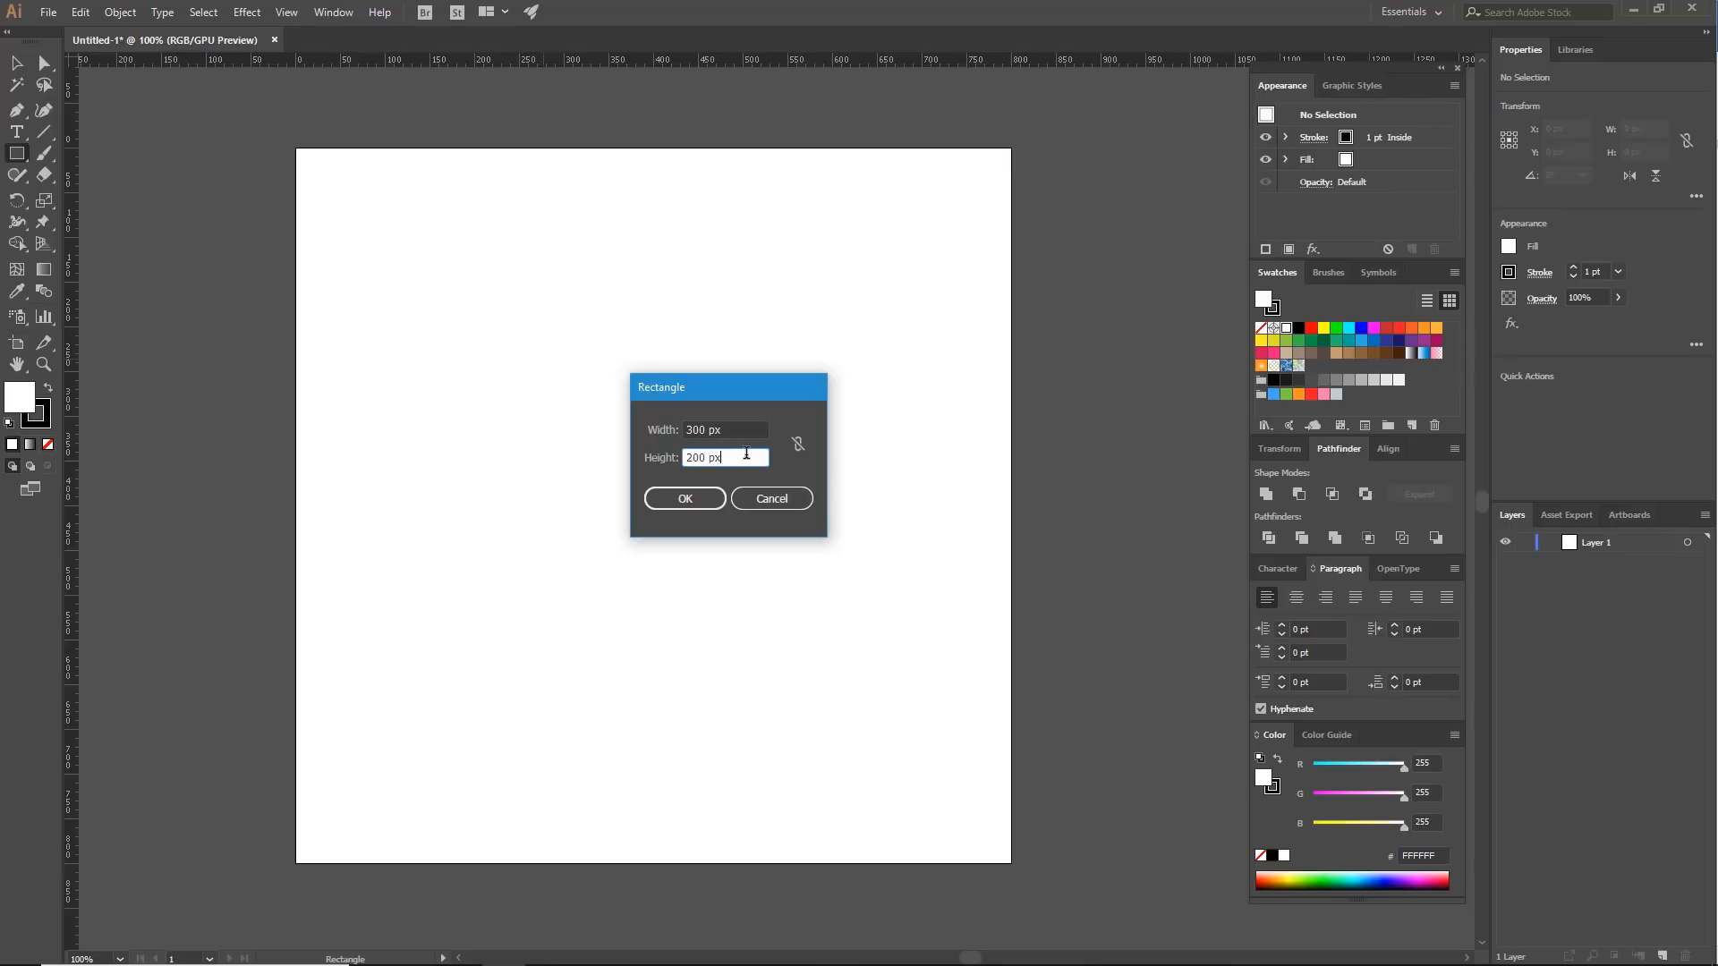
left_click(747, 430)
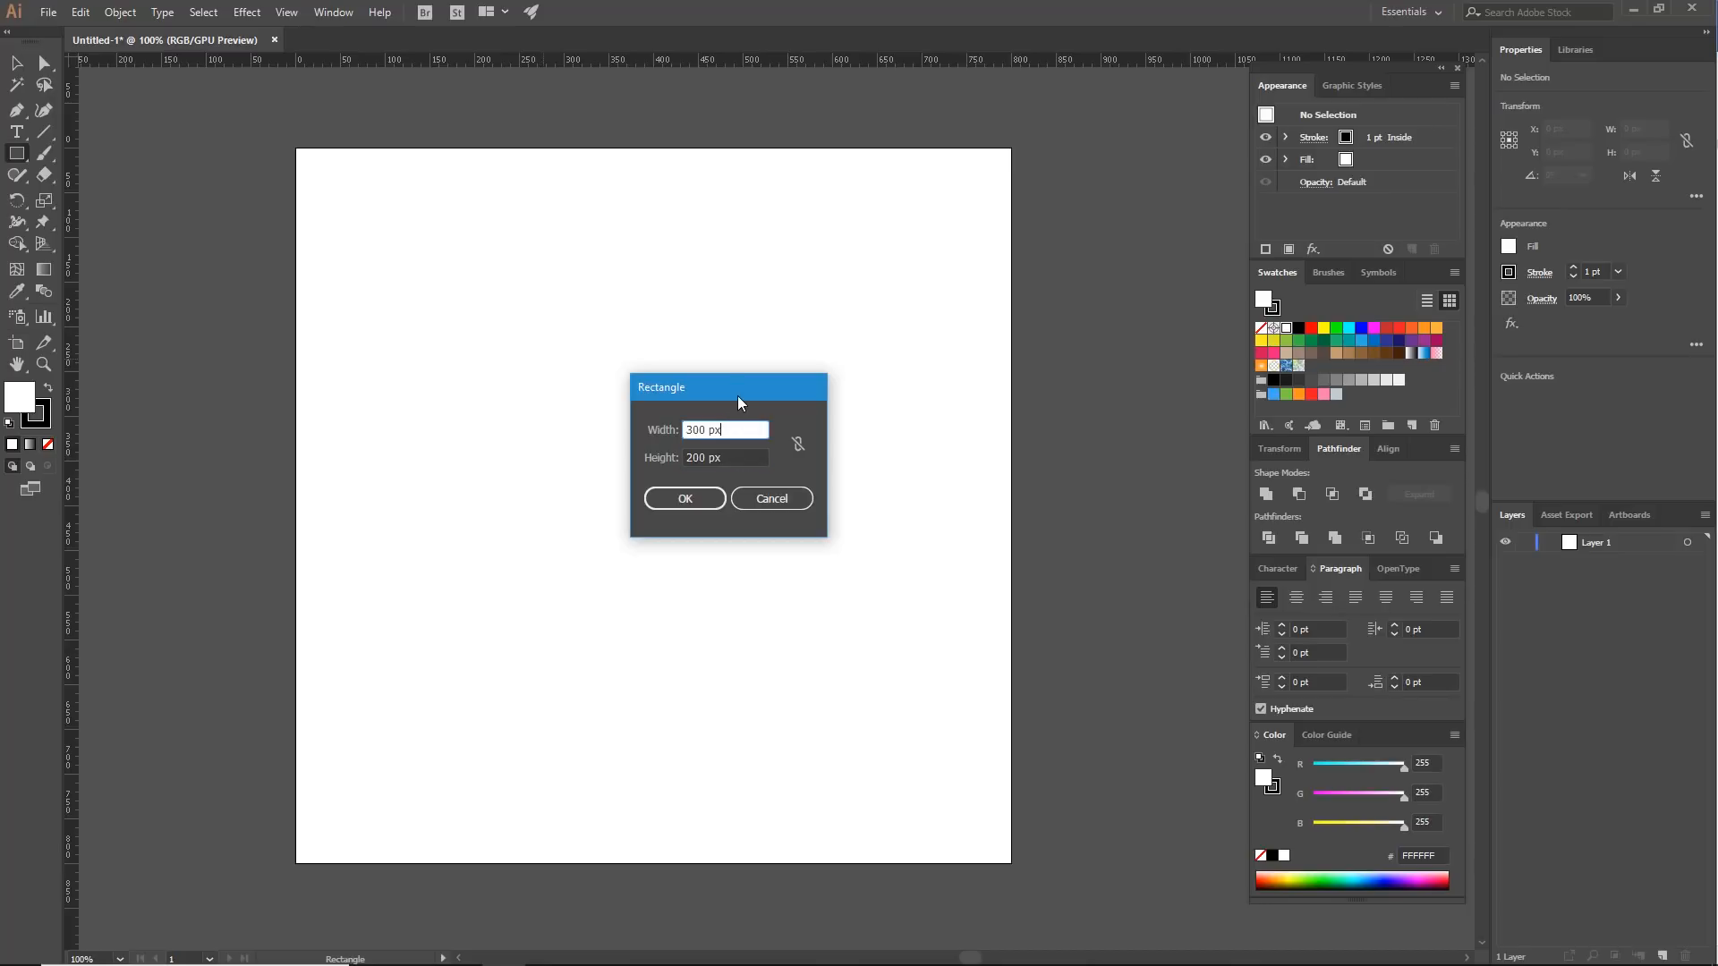
left_click(702, 499)
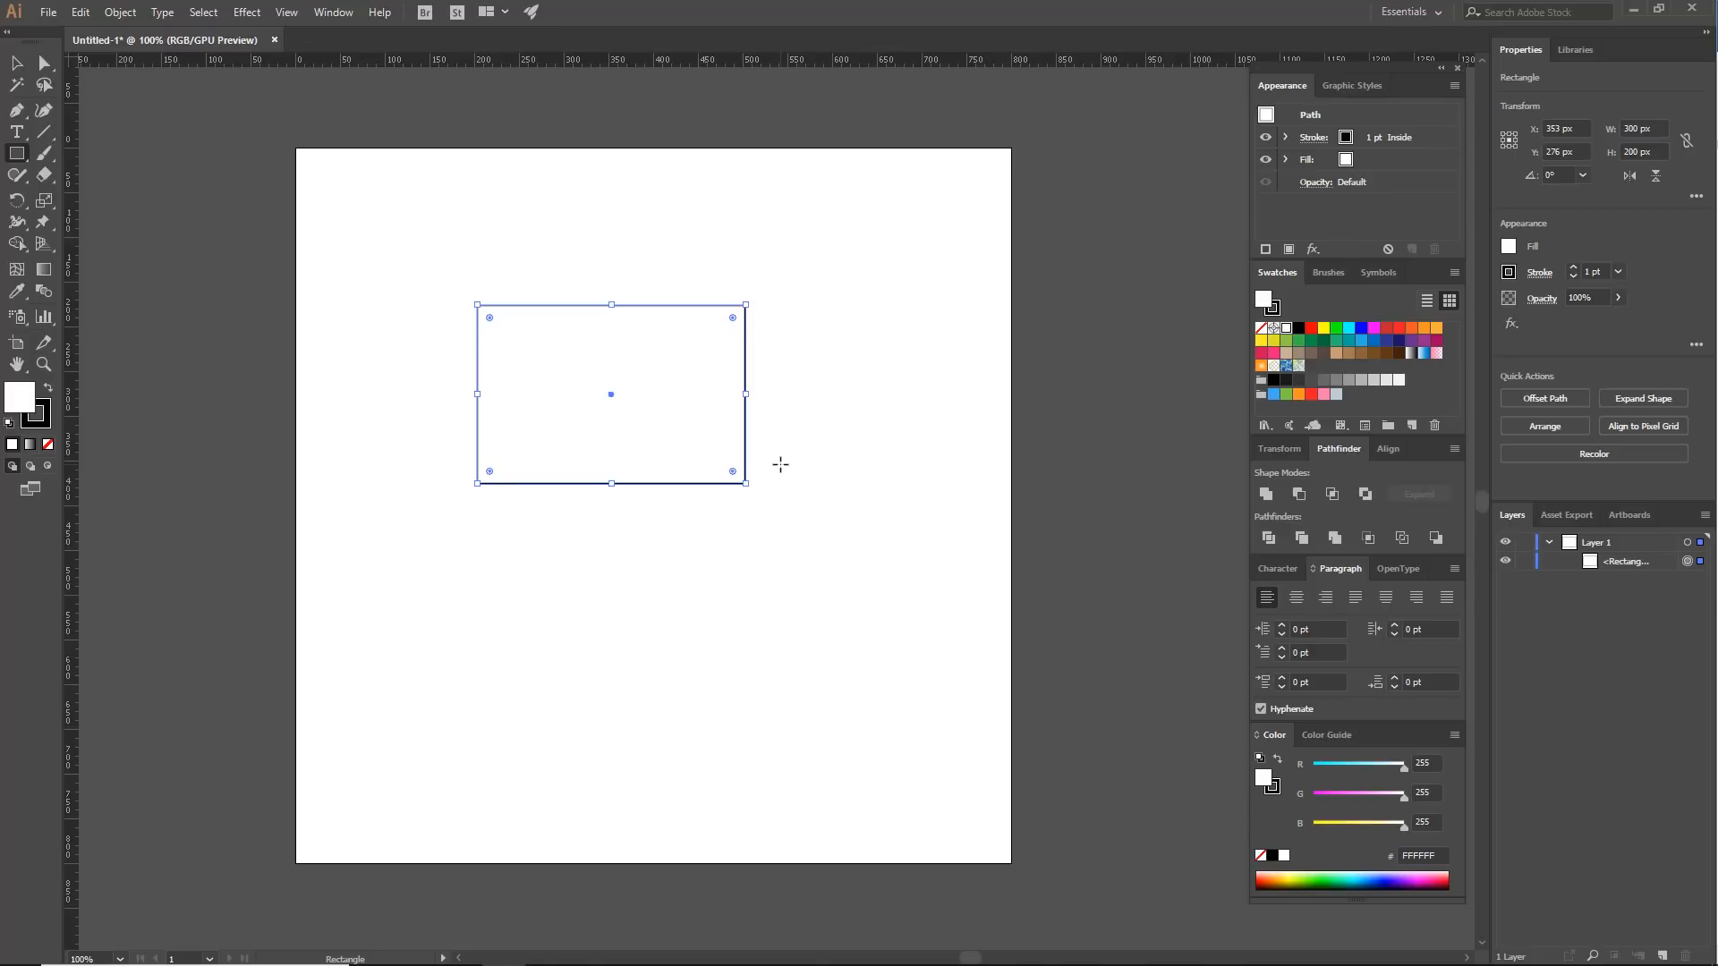
- Select the 300 by 200 px rectangle with the Selection tool
key("ctrl+plus")
key("space")
left_click_drag(850, 489, 813, 433)
key("v")
key("space")
left_click_drag(1024, 359, 1023, 404)
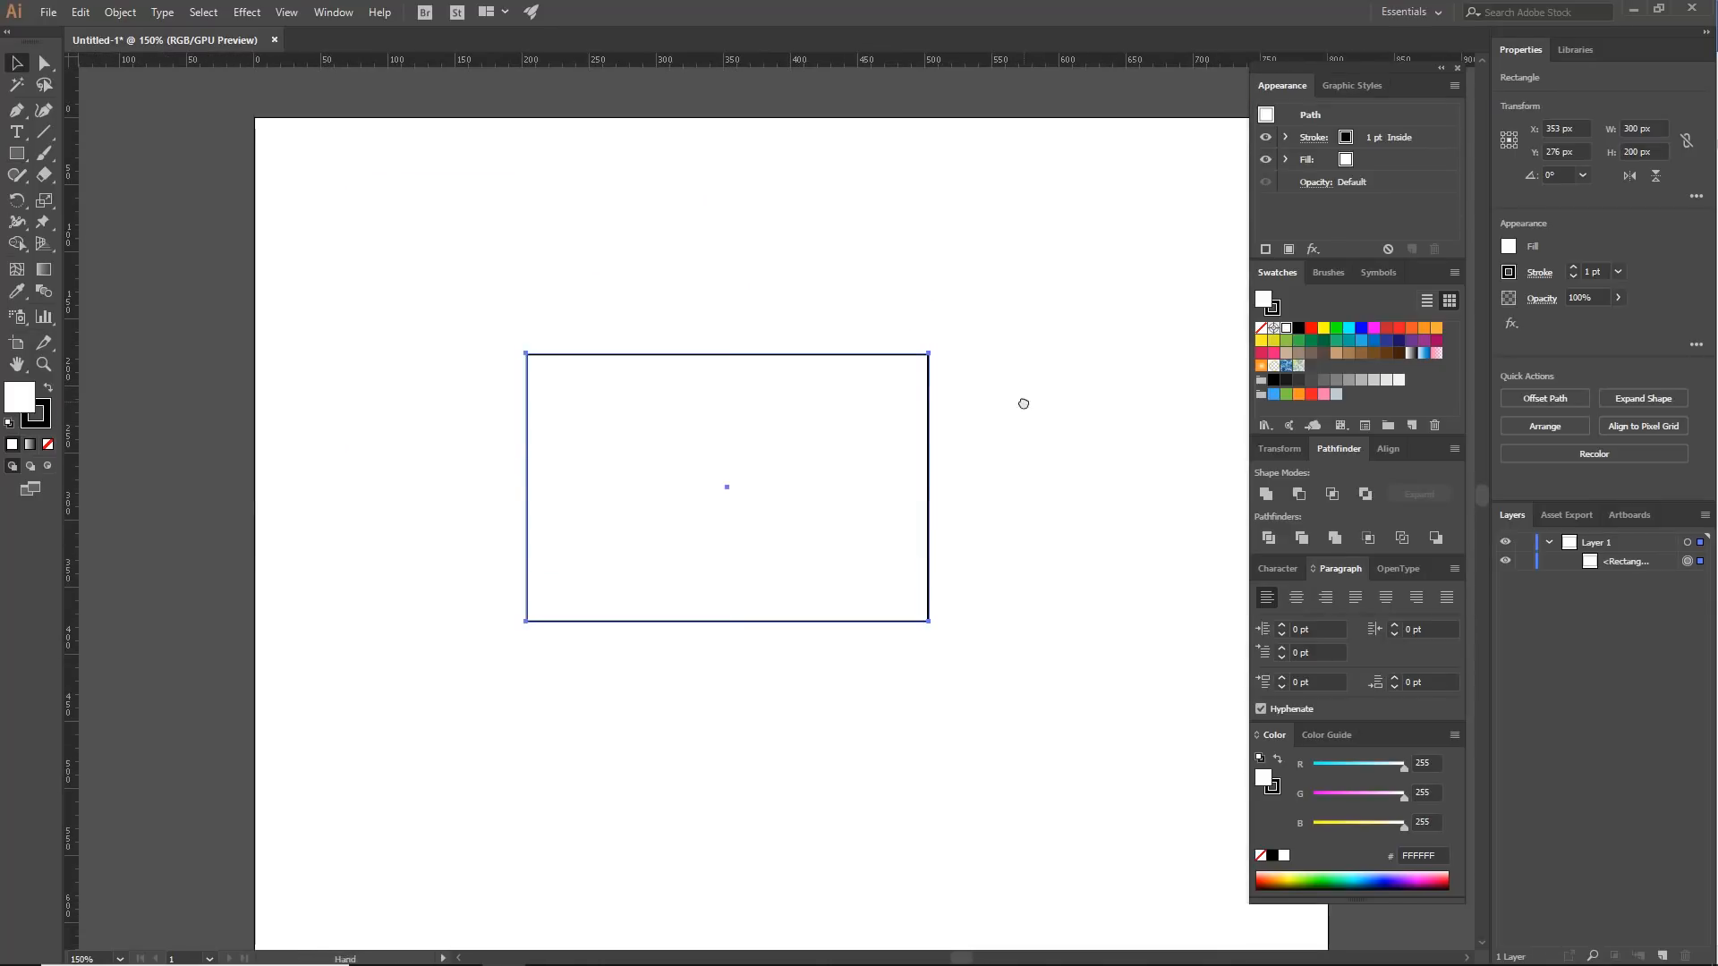
left_click(1030, 359)
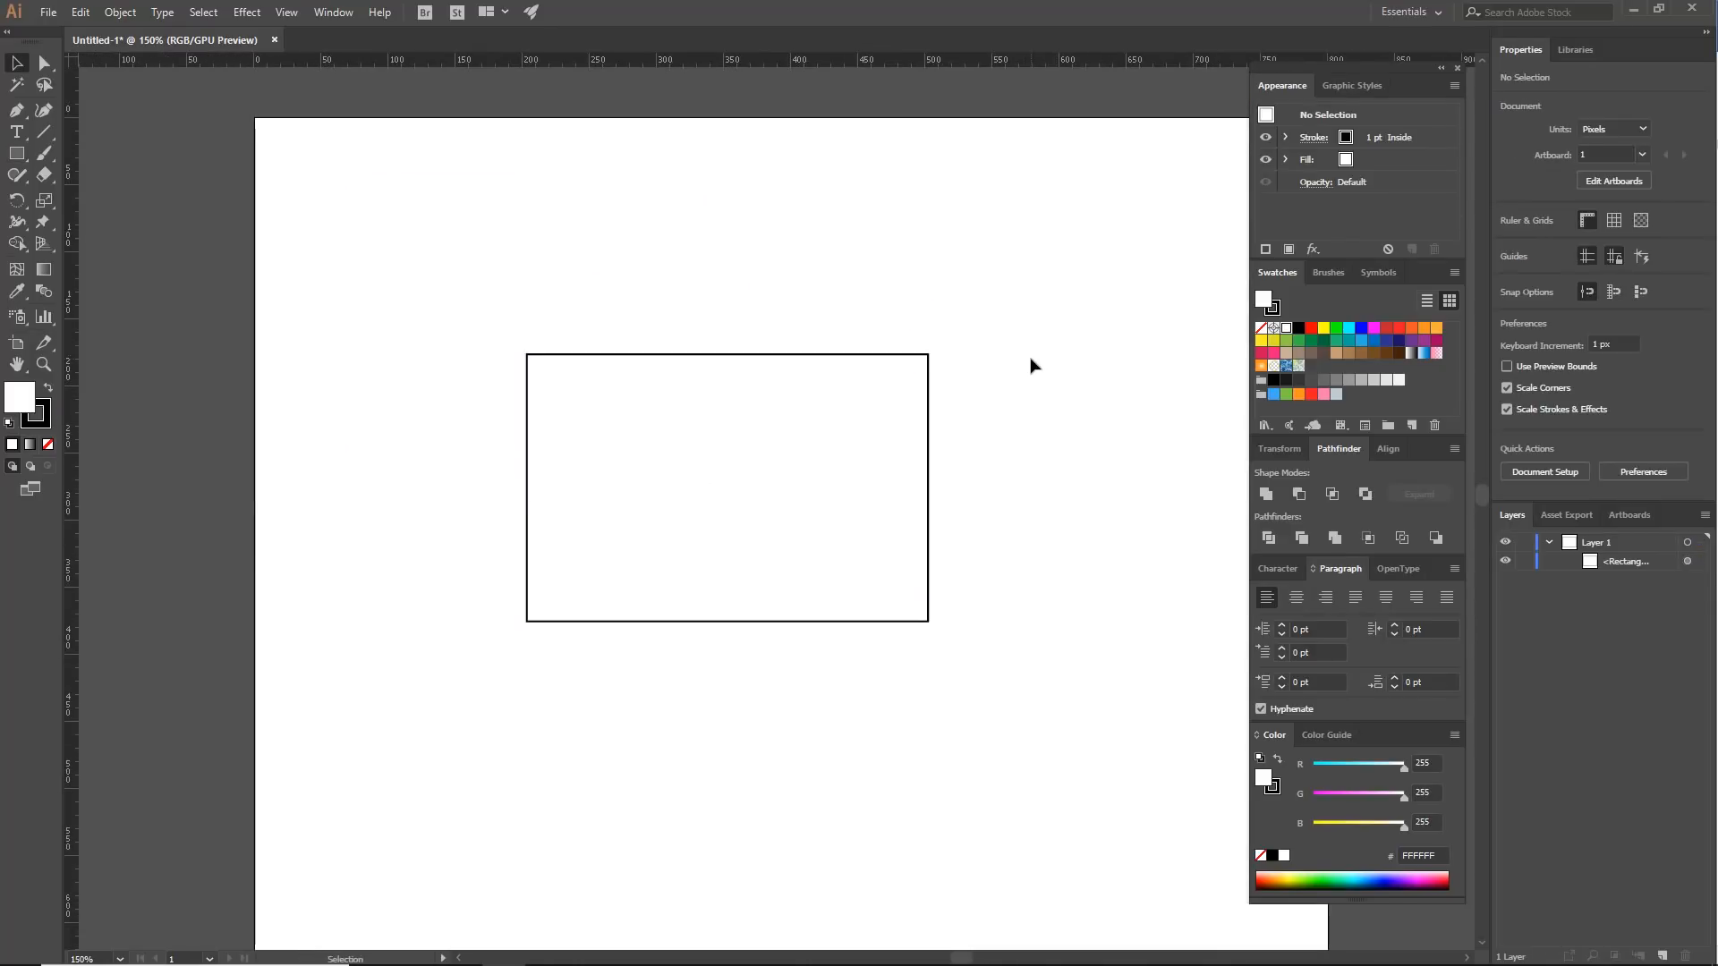
left_click(867, 419)
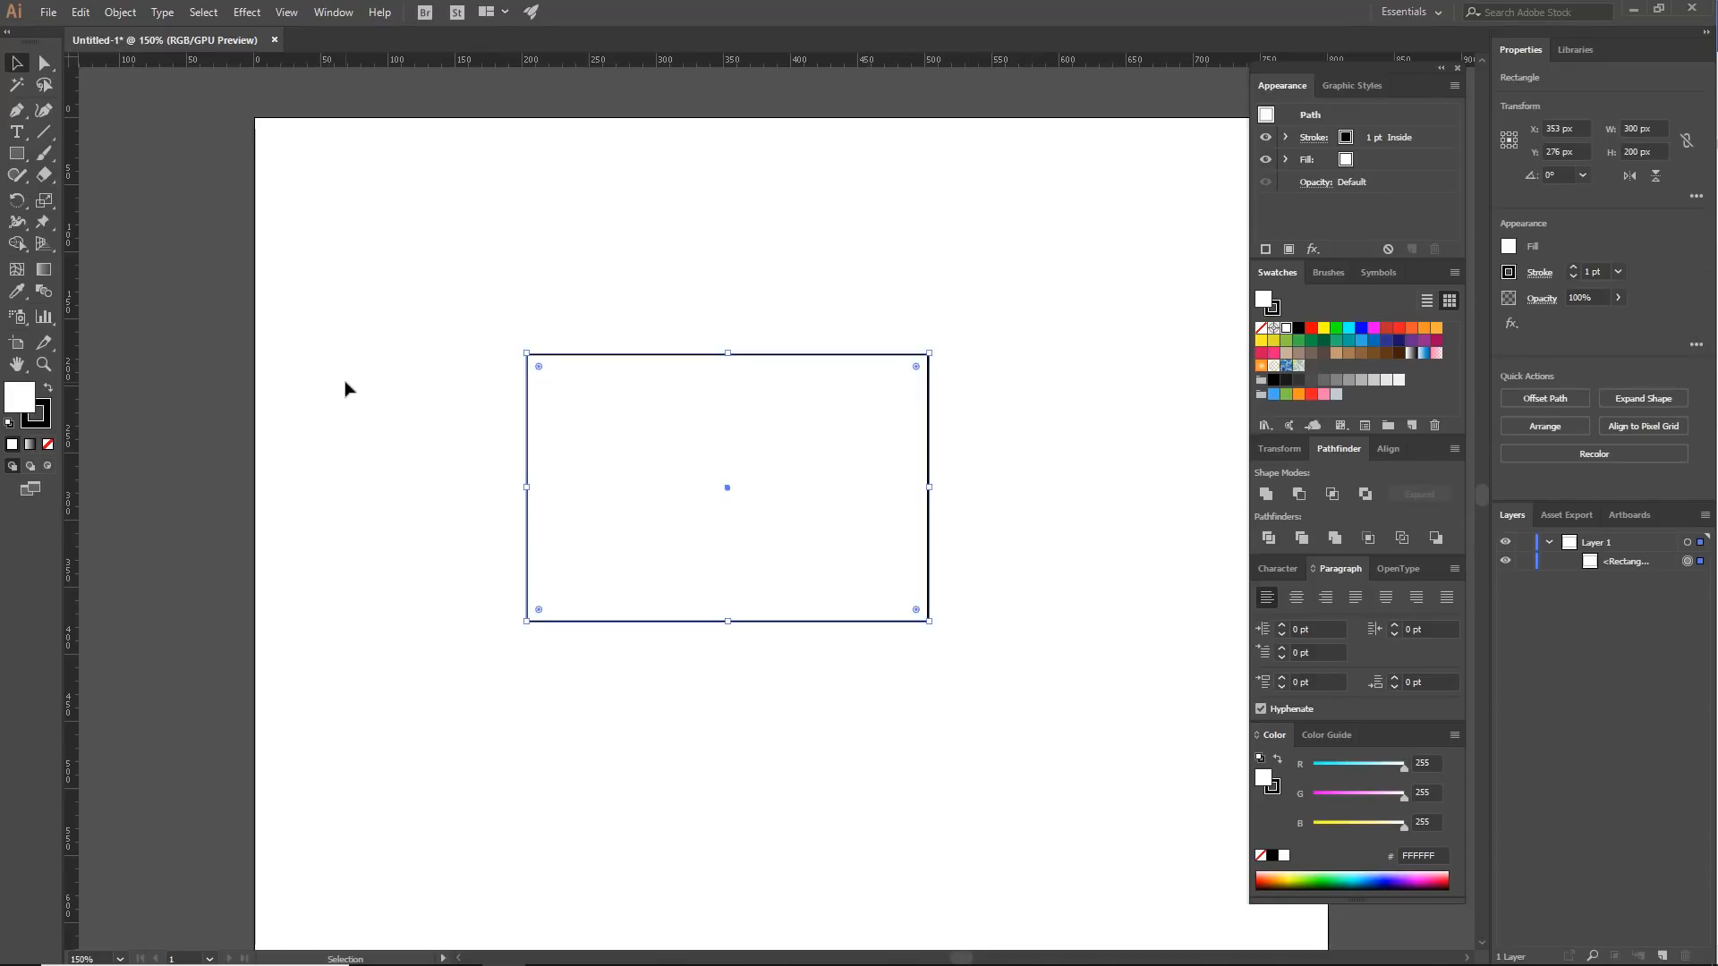
key("ctrl+shift+b")
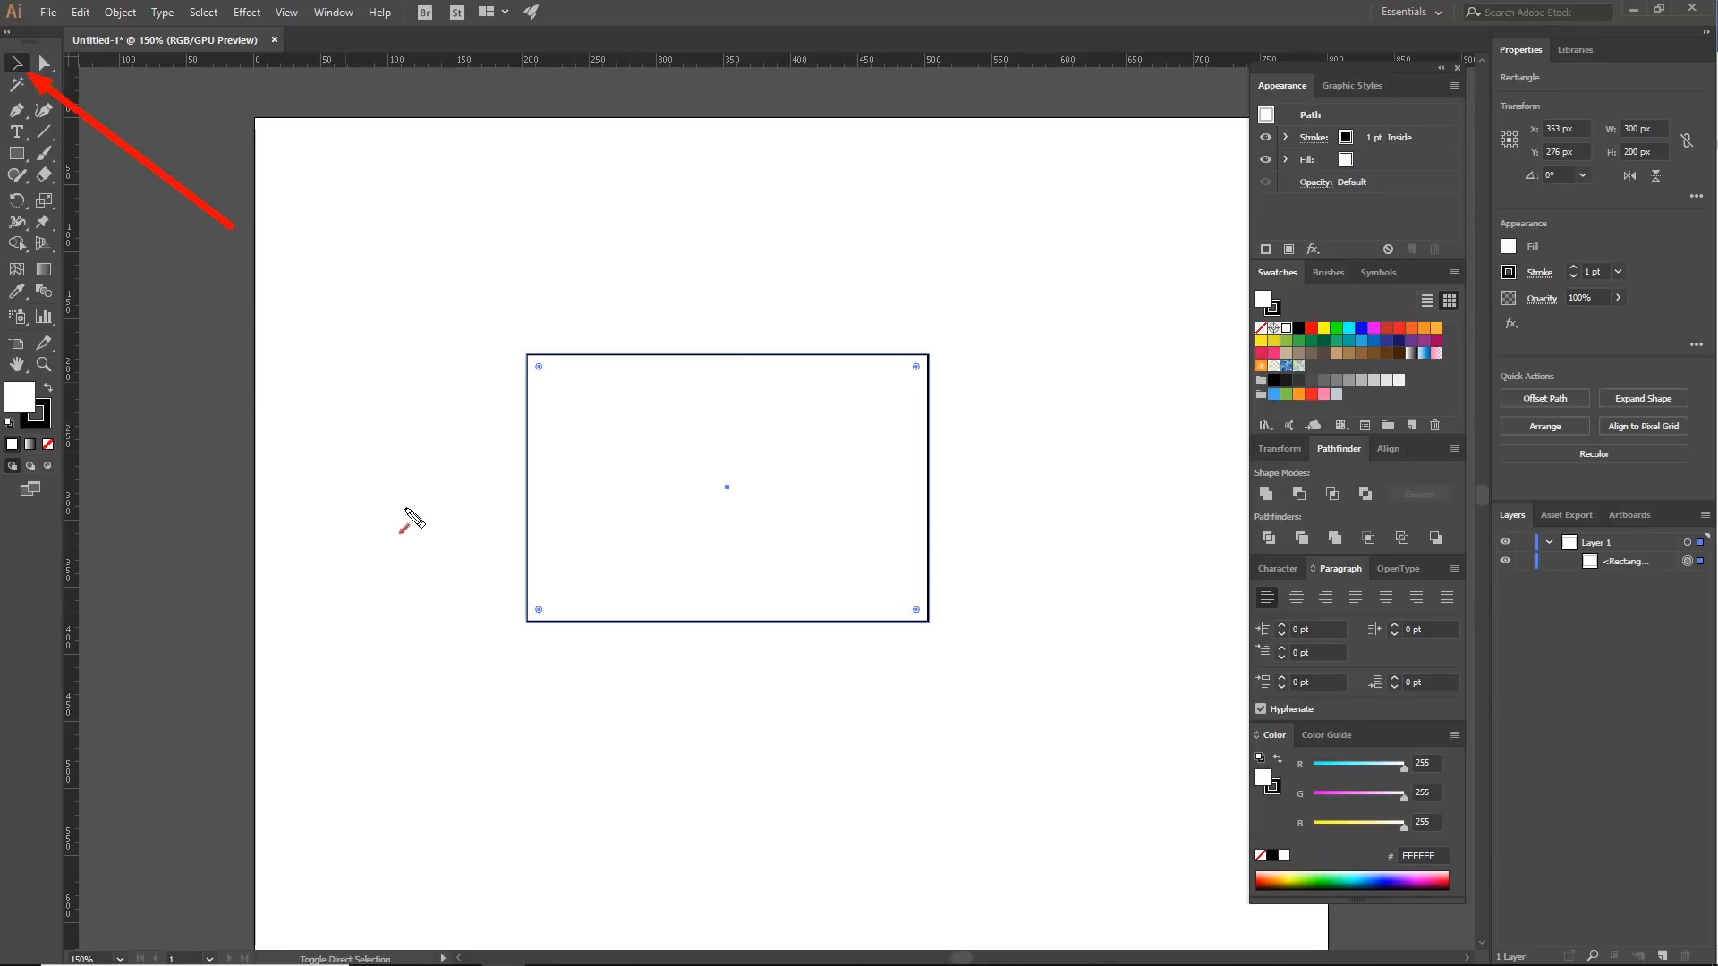
left_click(15, 67)
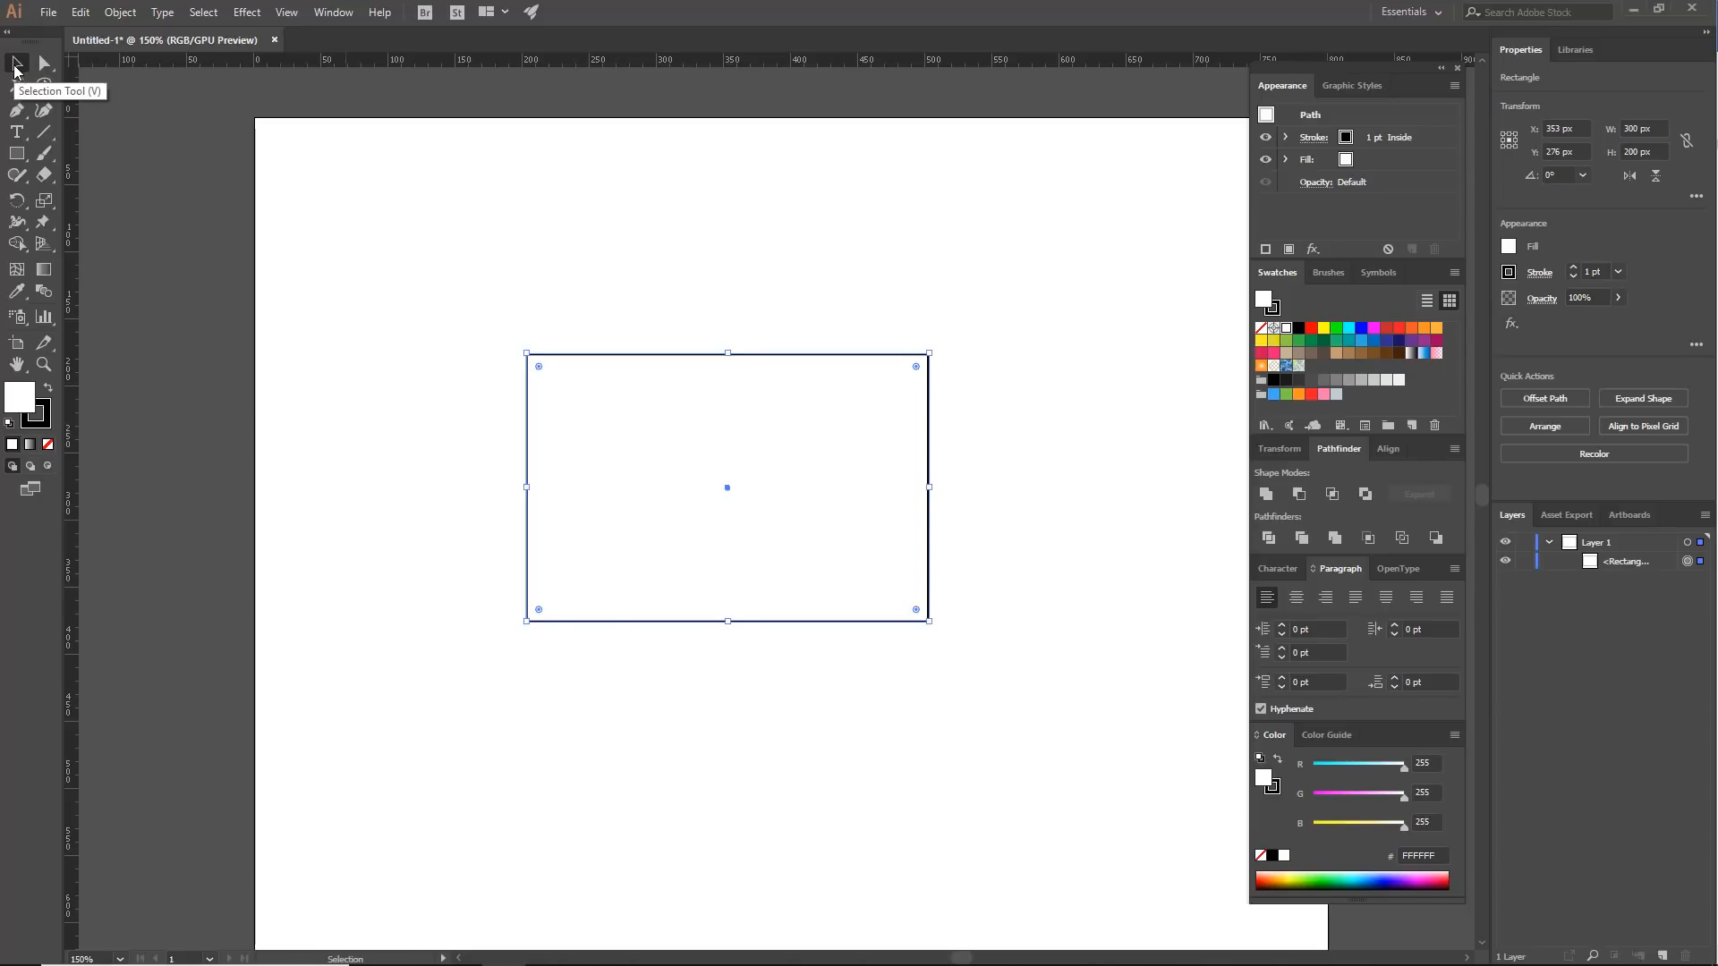
left_click(700, 289)
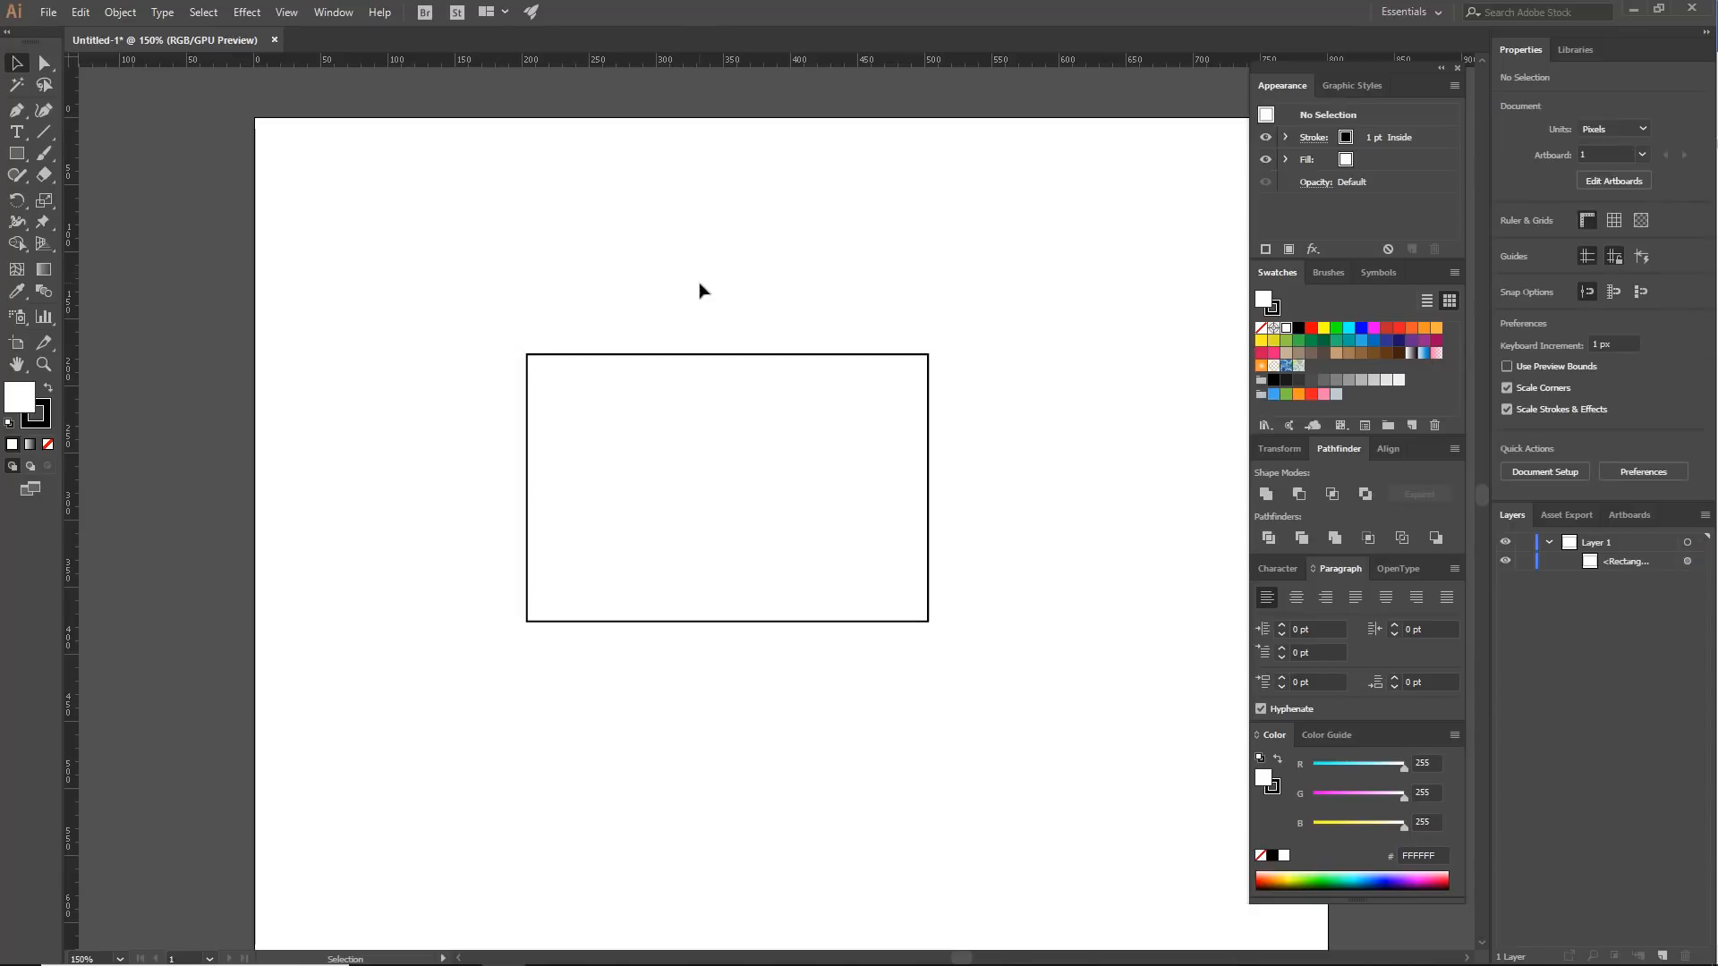
left_click(698, 455)
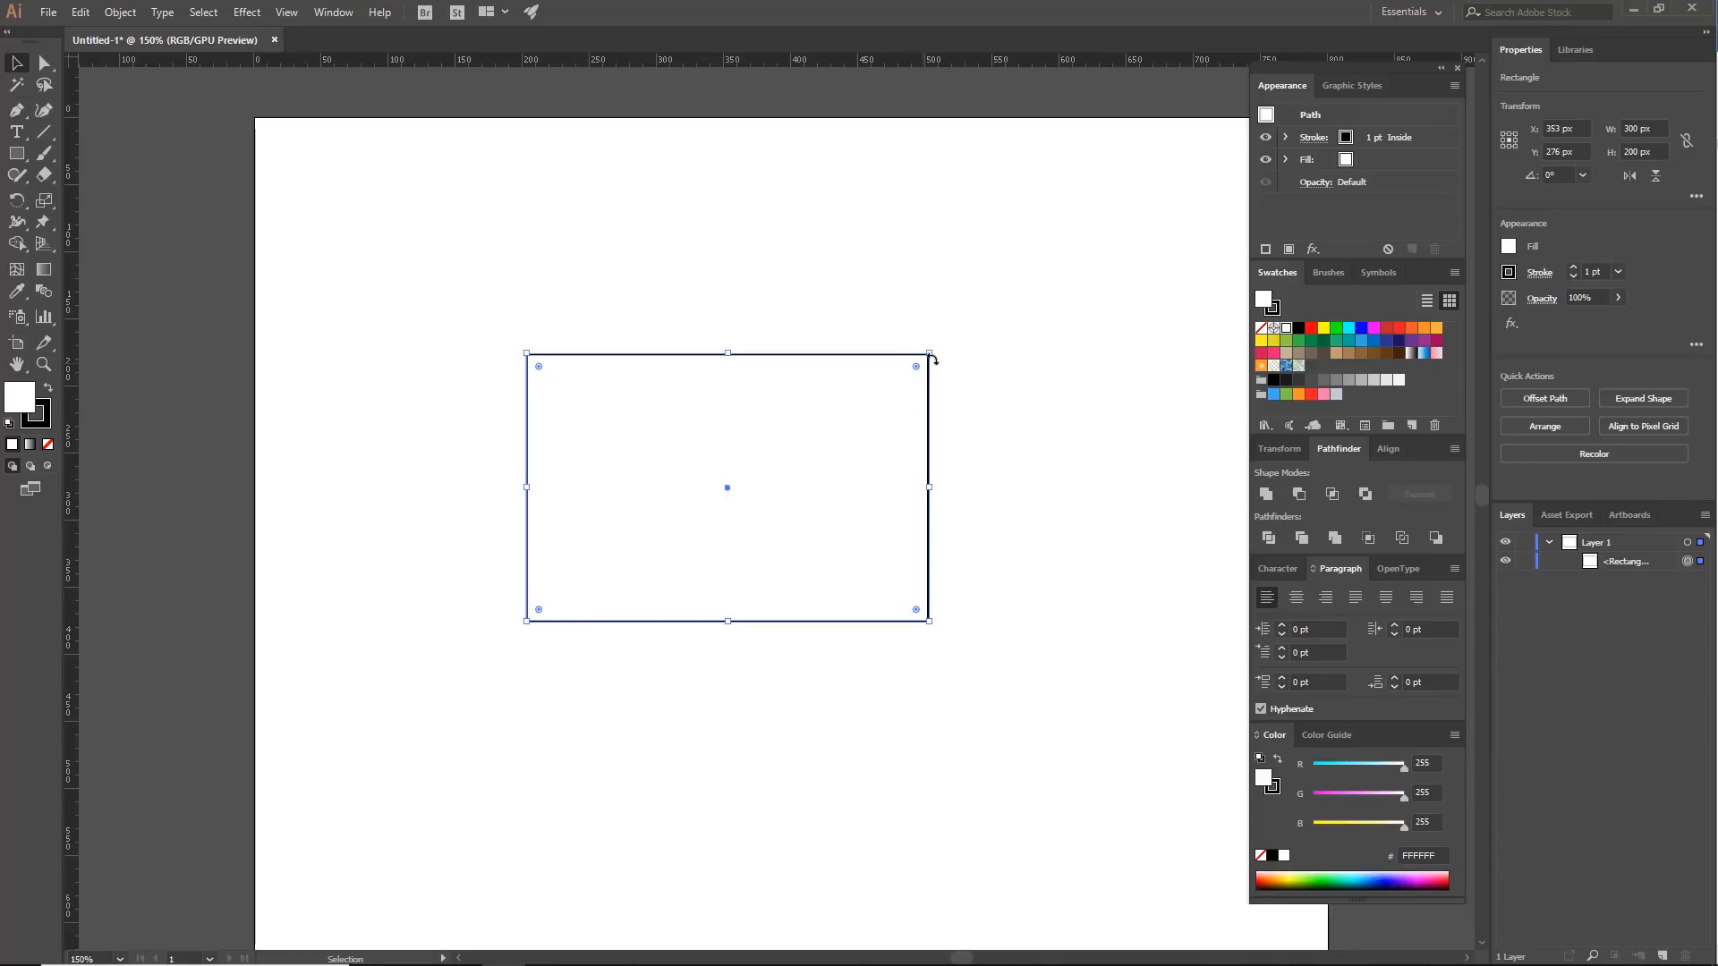
key("ctrl+shift+3")
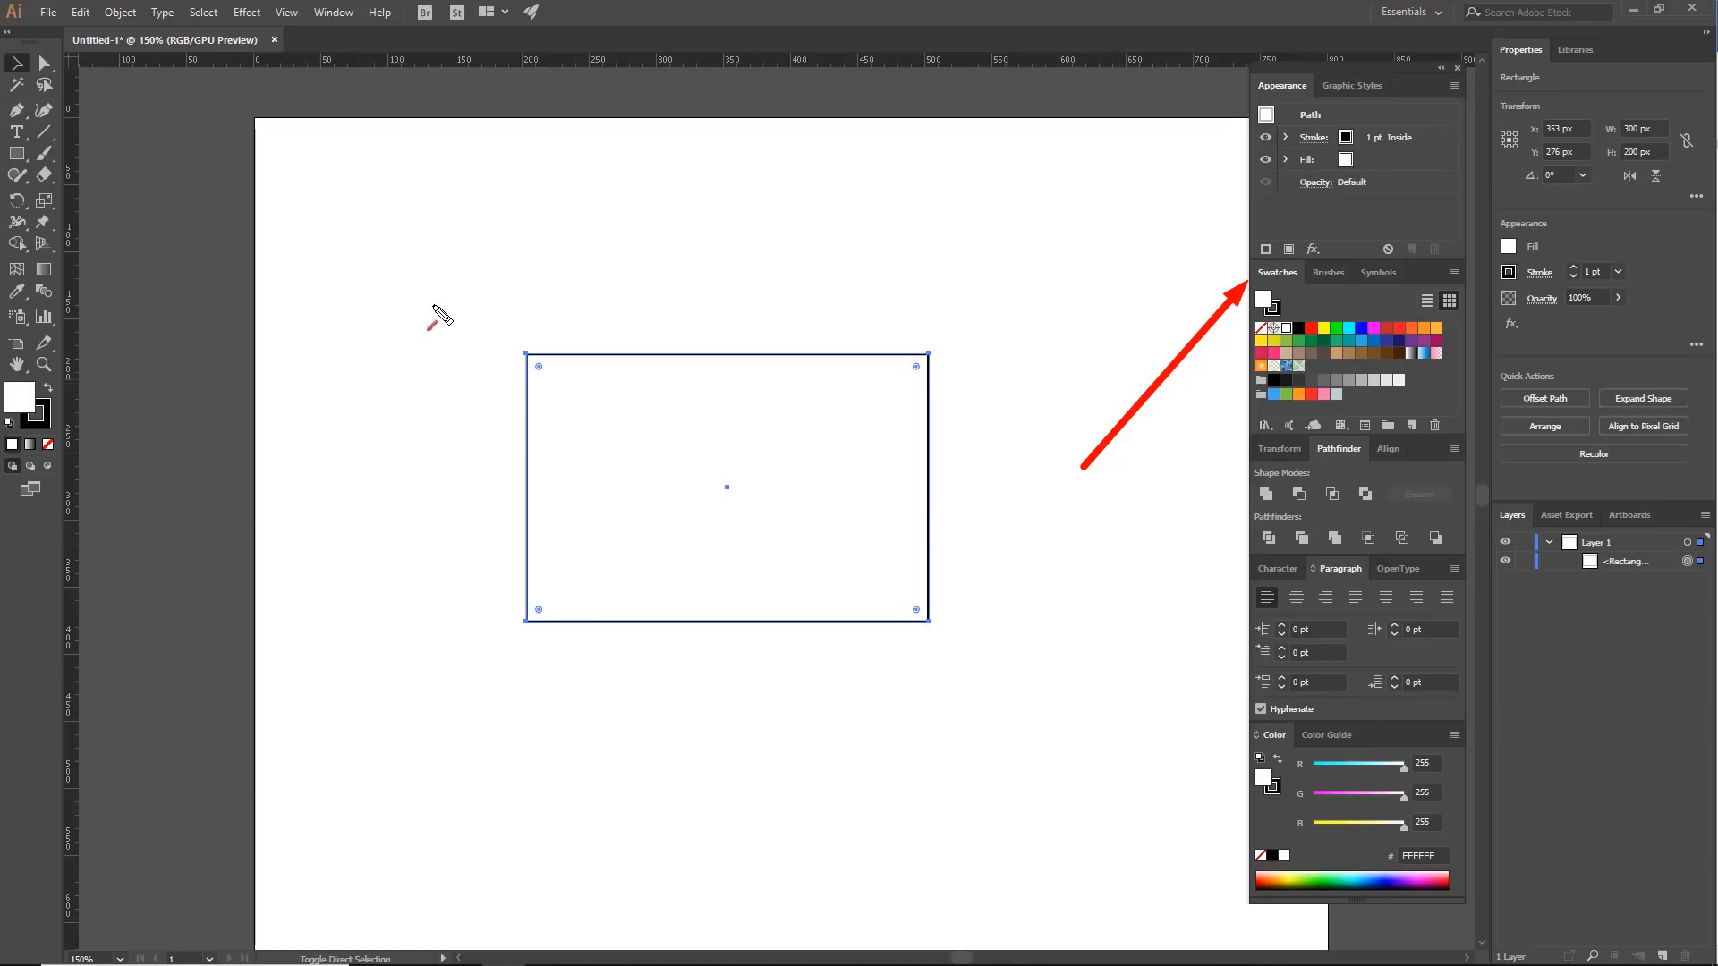
left_click(328, 15)
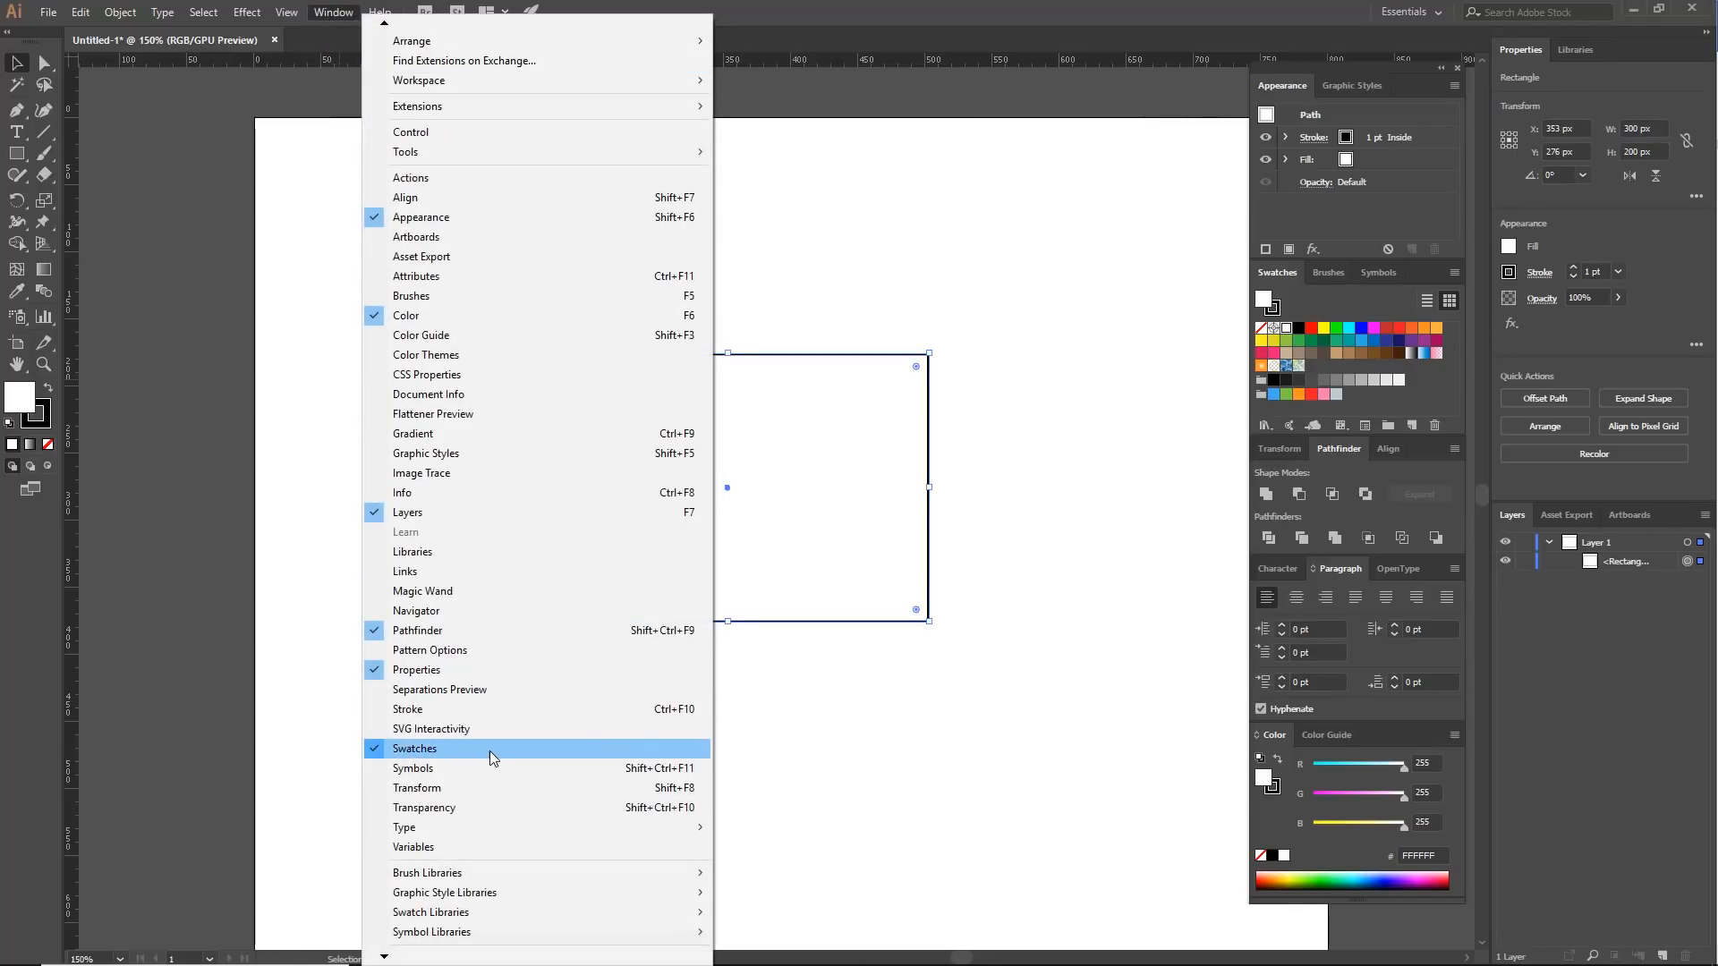
left_click(1076, 4)
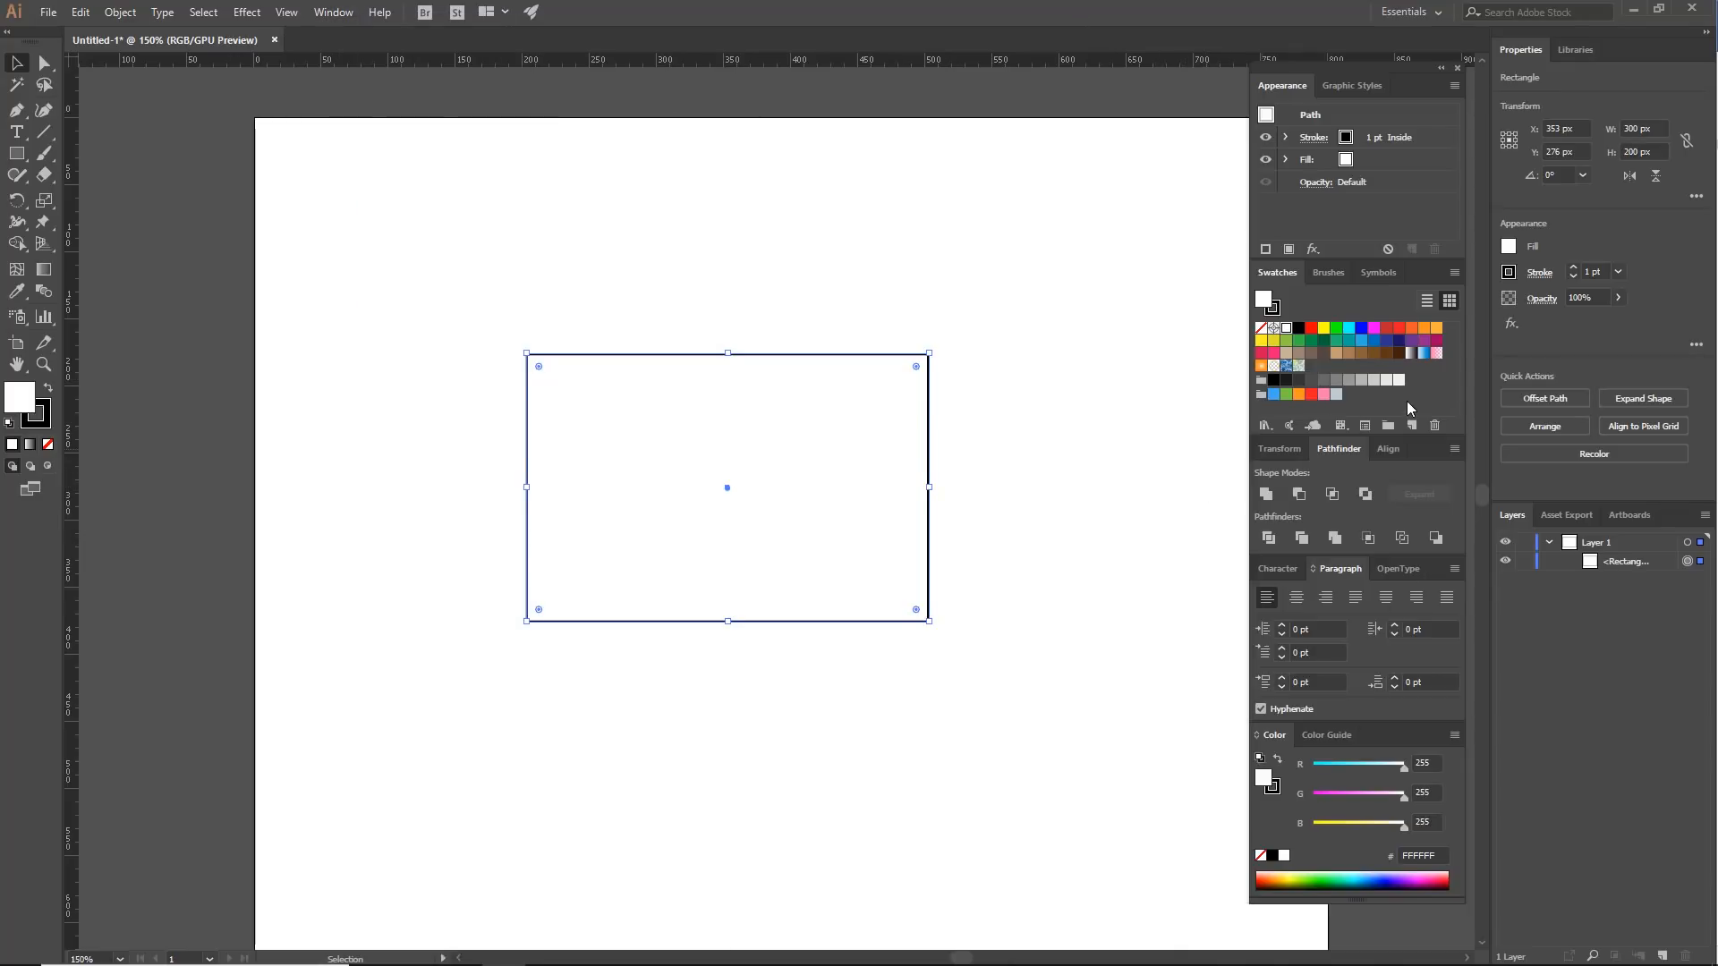
- Fill the rectangle with the red swatch R=193 G=39 B=45 and keep it selected
left_click(1312, 329)
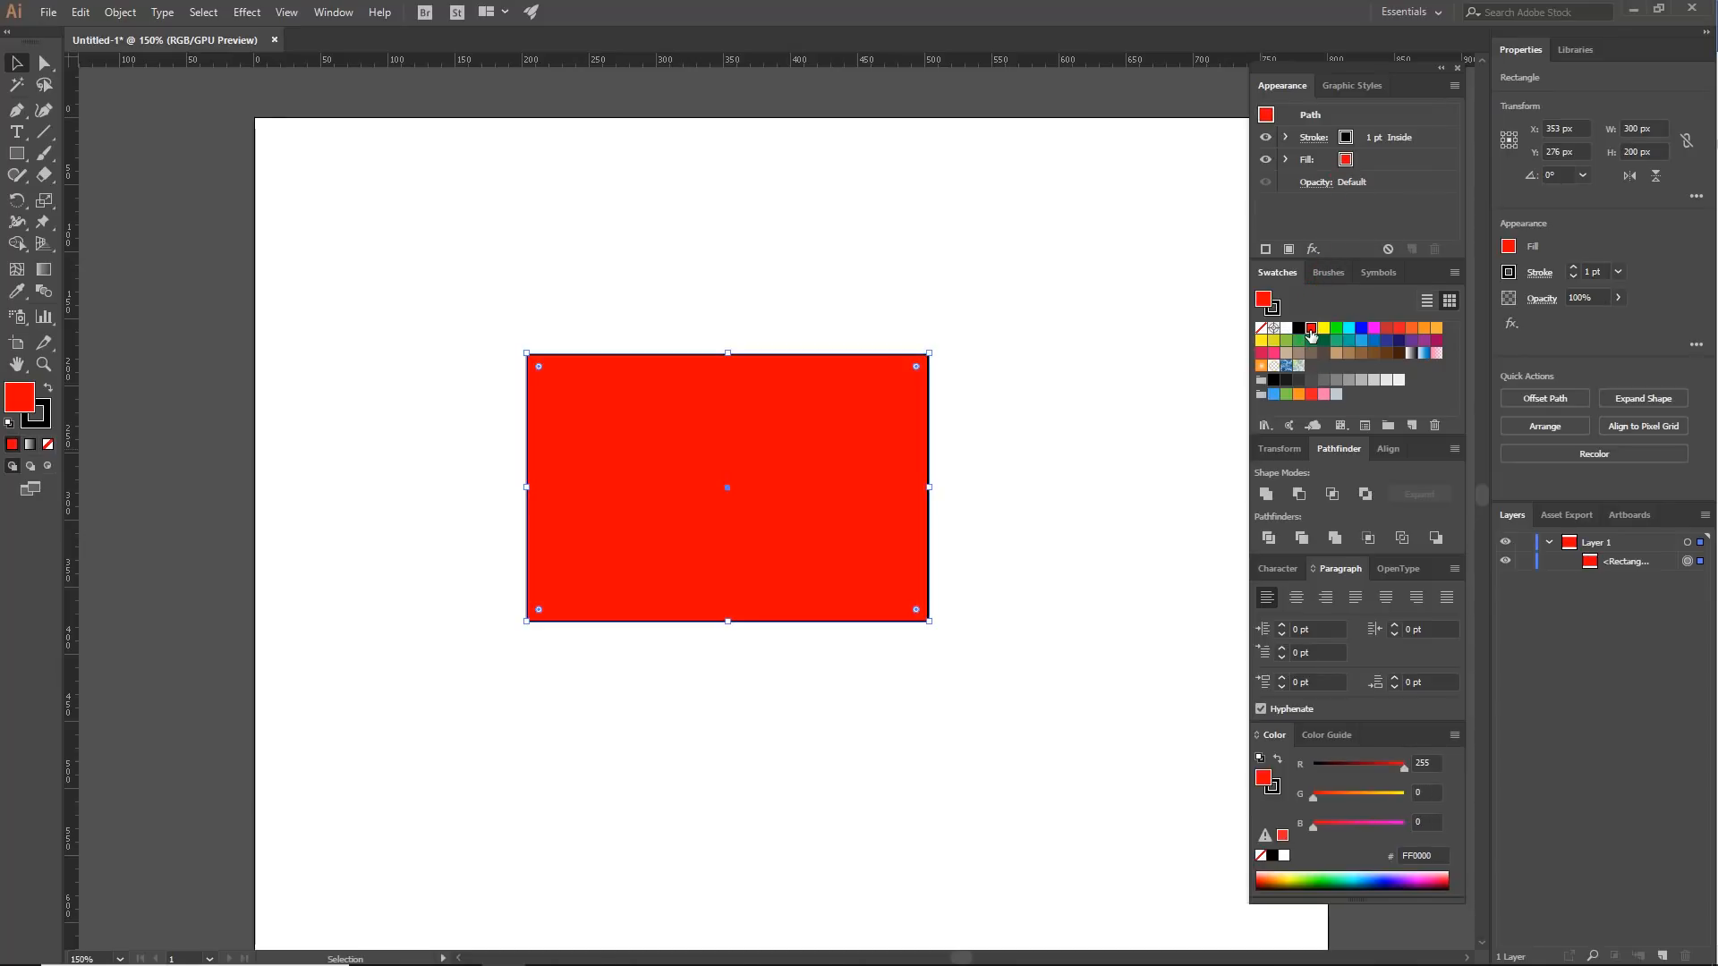
left_click(1387, 329)
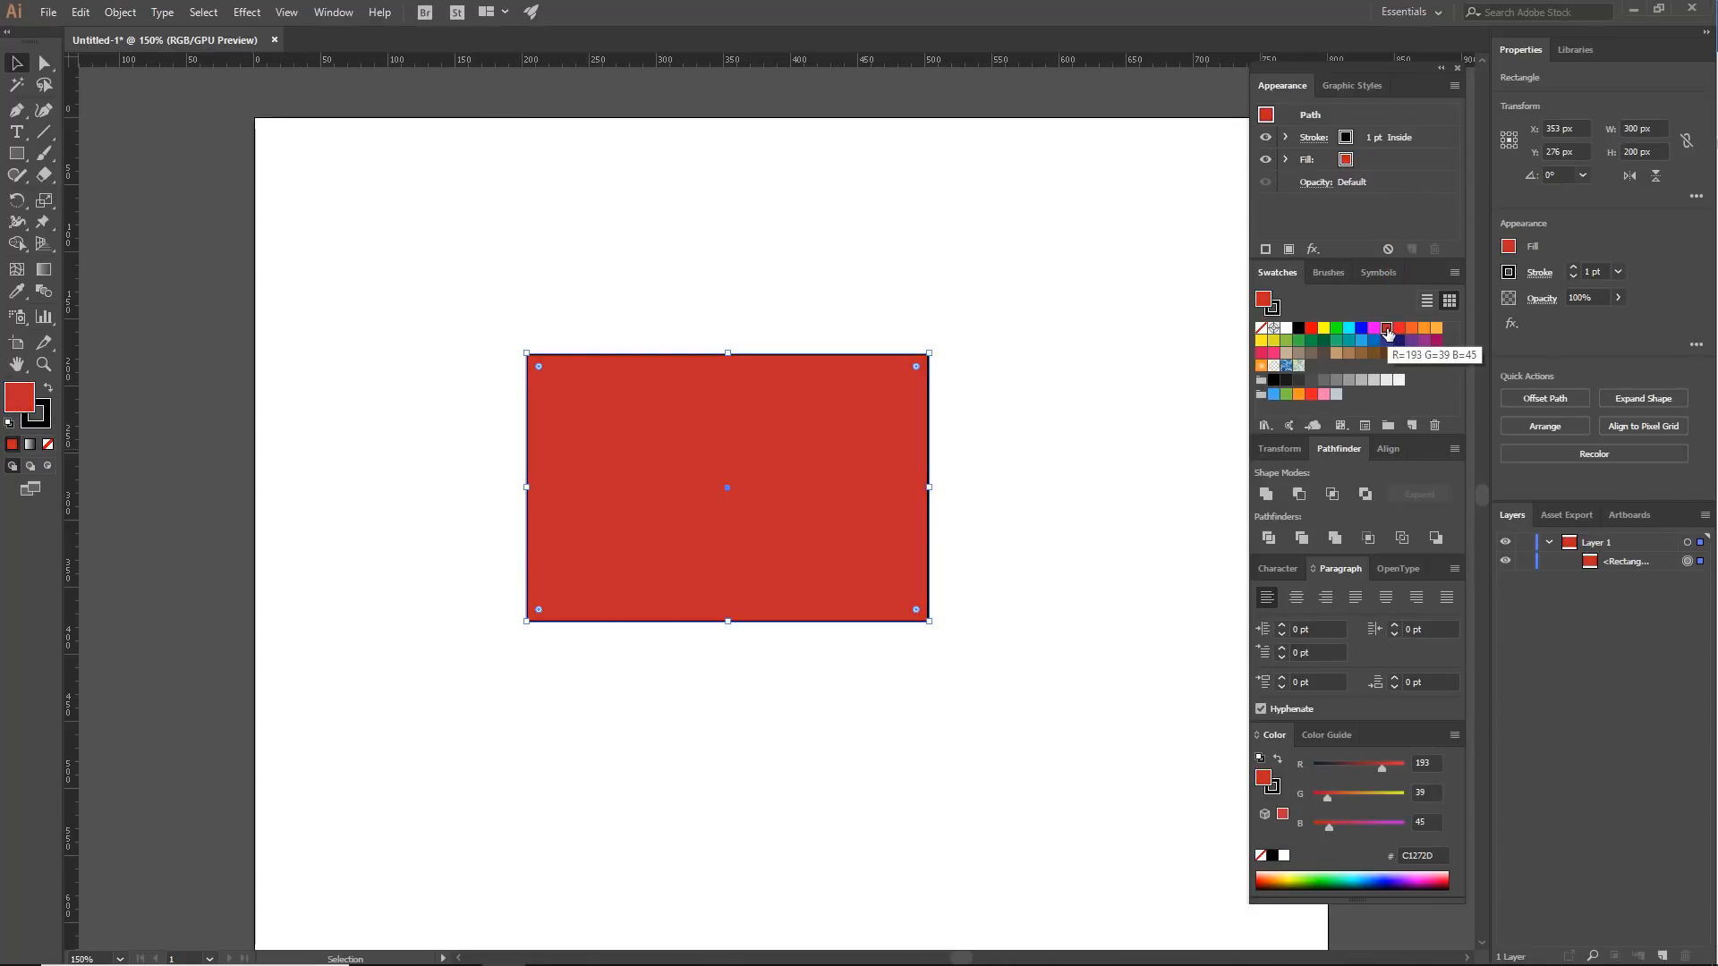
left_click(1171, 301)
left_click(820, 433)
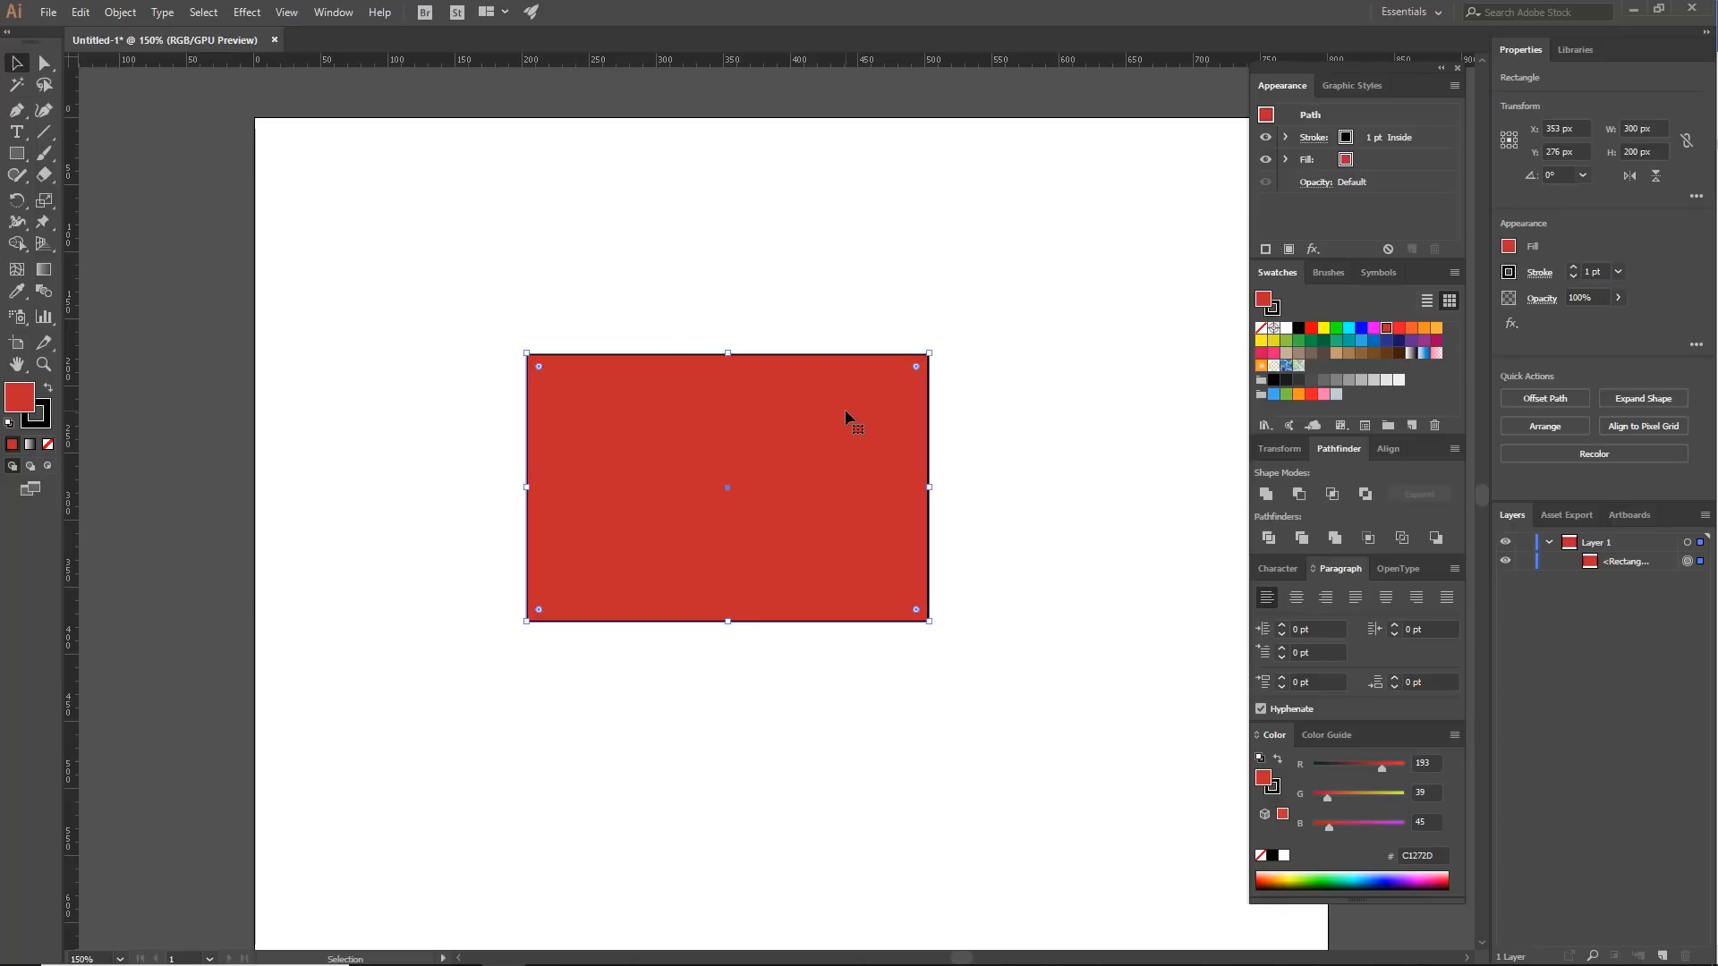
key("ctrl+shift+d")
left_click_drag(1085, 128, 949, 331)
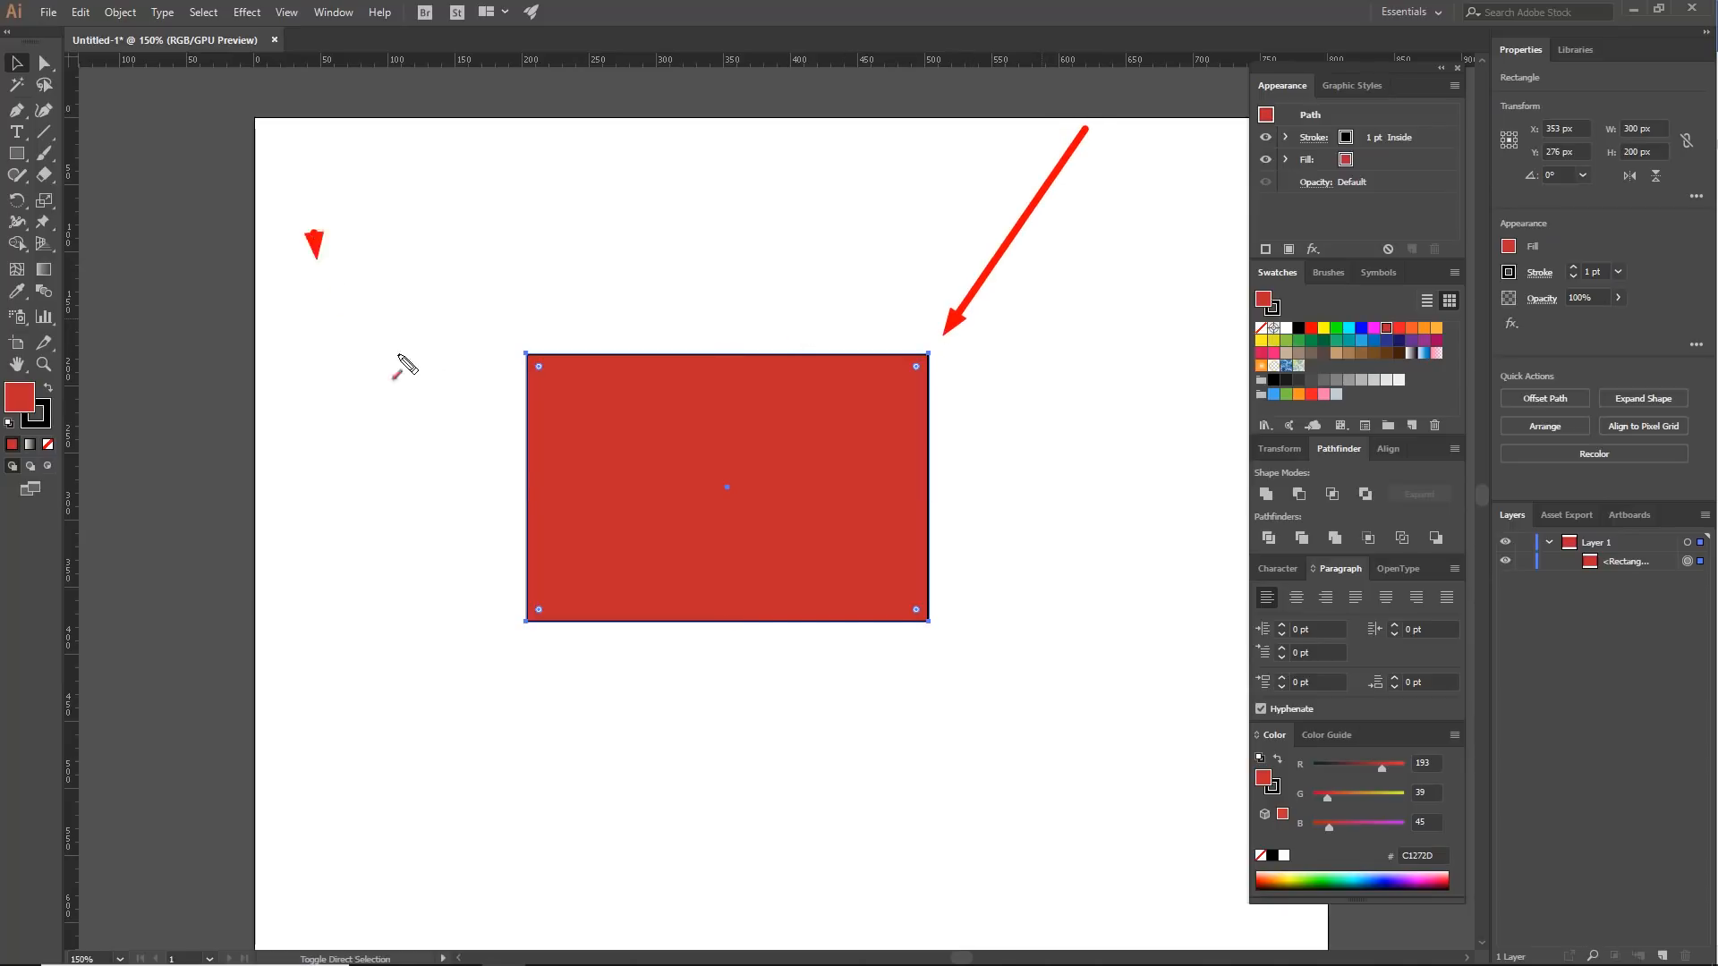
left_click_drag(313, 251, 512, 343)
left_click_drag(398, 843, 512, 642)
left_click_drag(1074, 802, 946, 642)
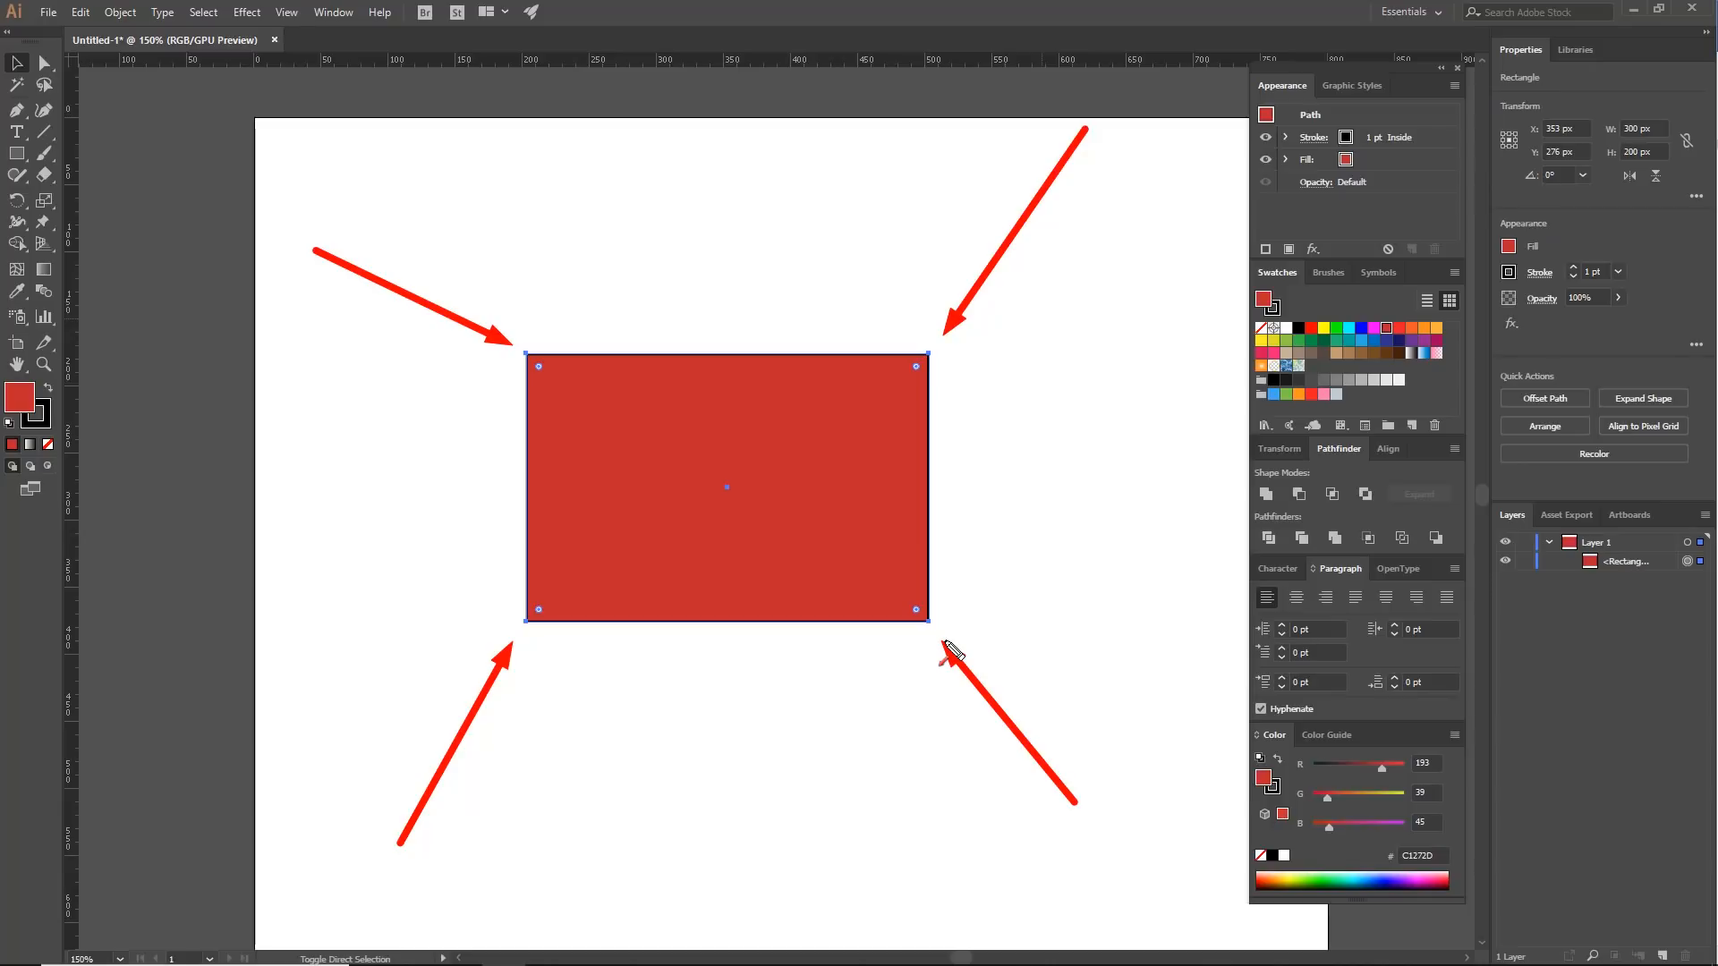
key("e")
left_click_drag(383, 313, 96, 126)
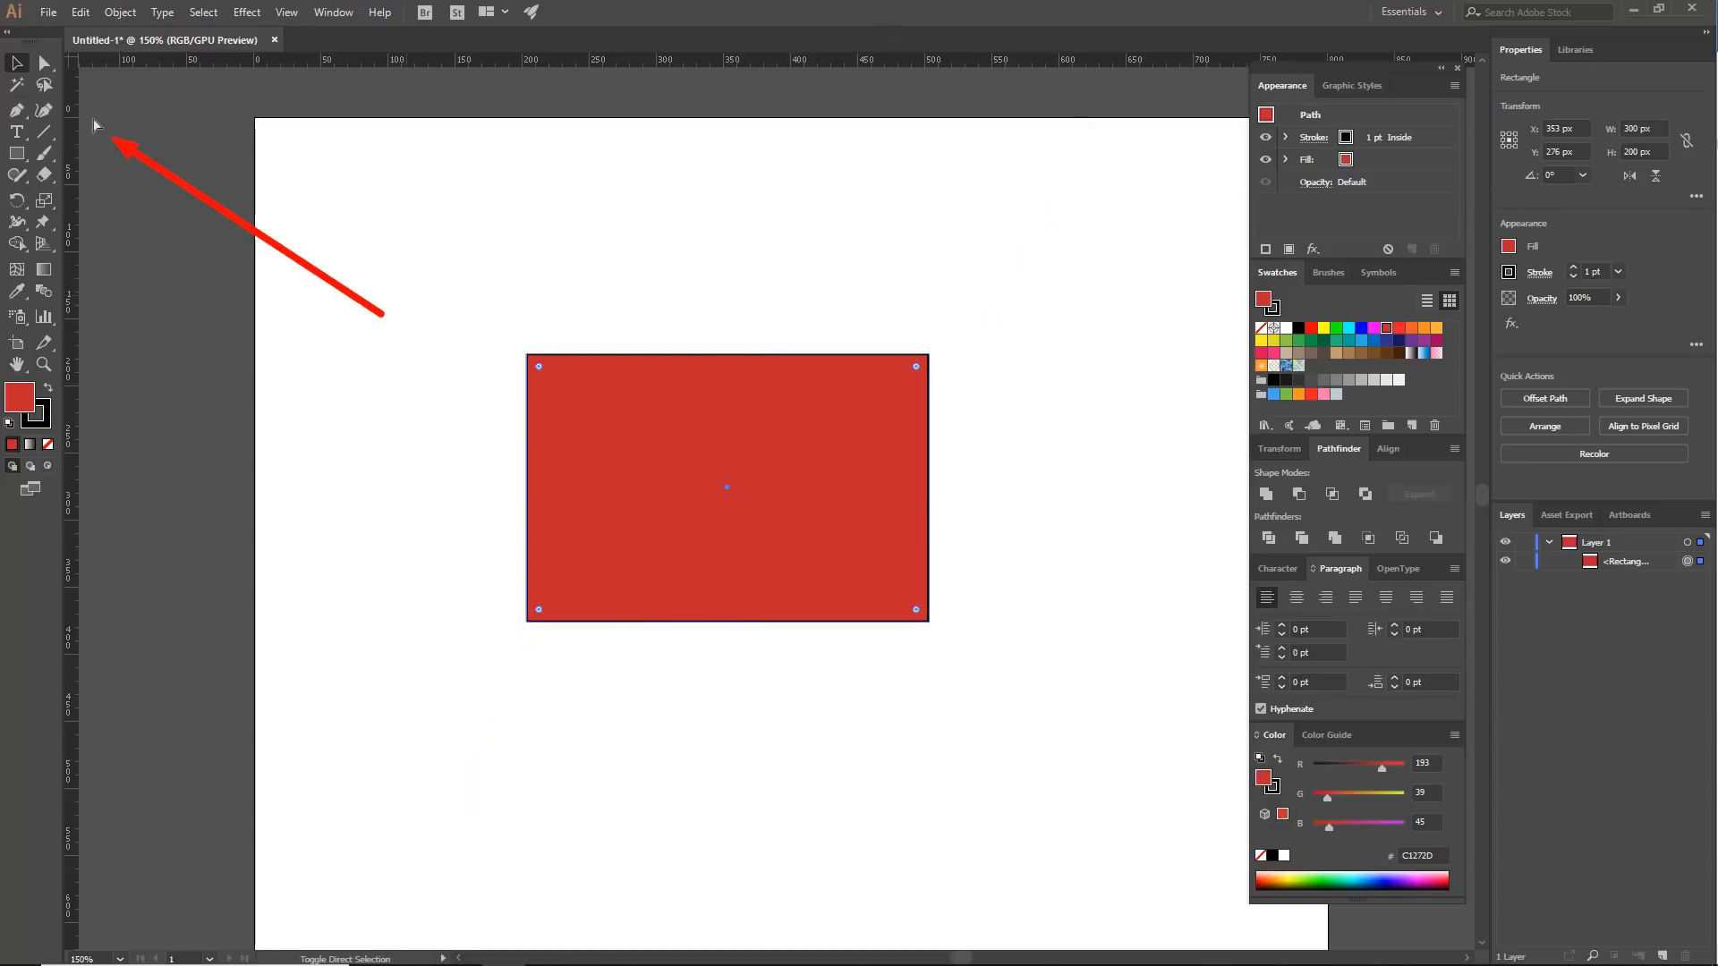
key("e")
left_click_drag(559, 85, 648, 351)
key("e")
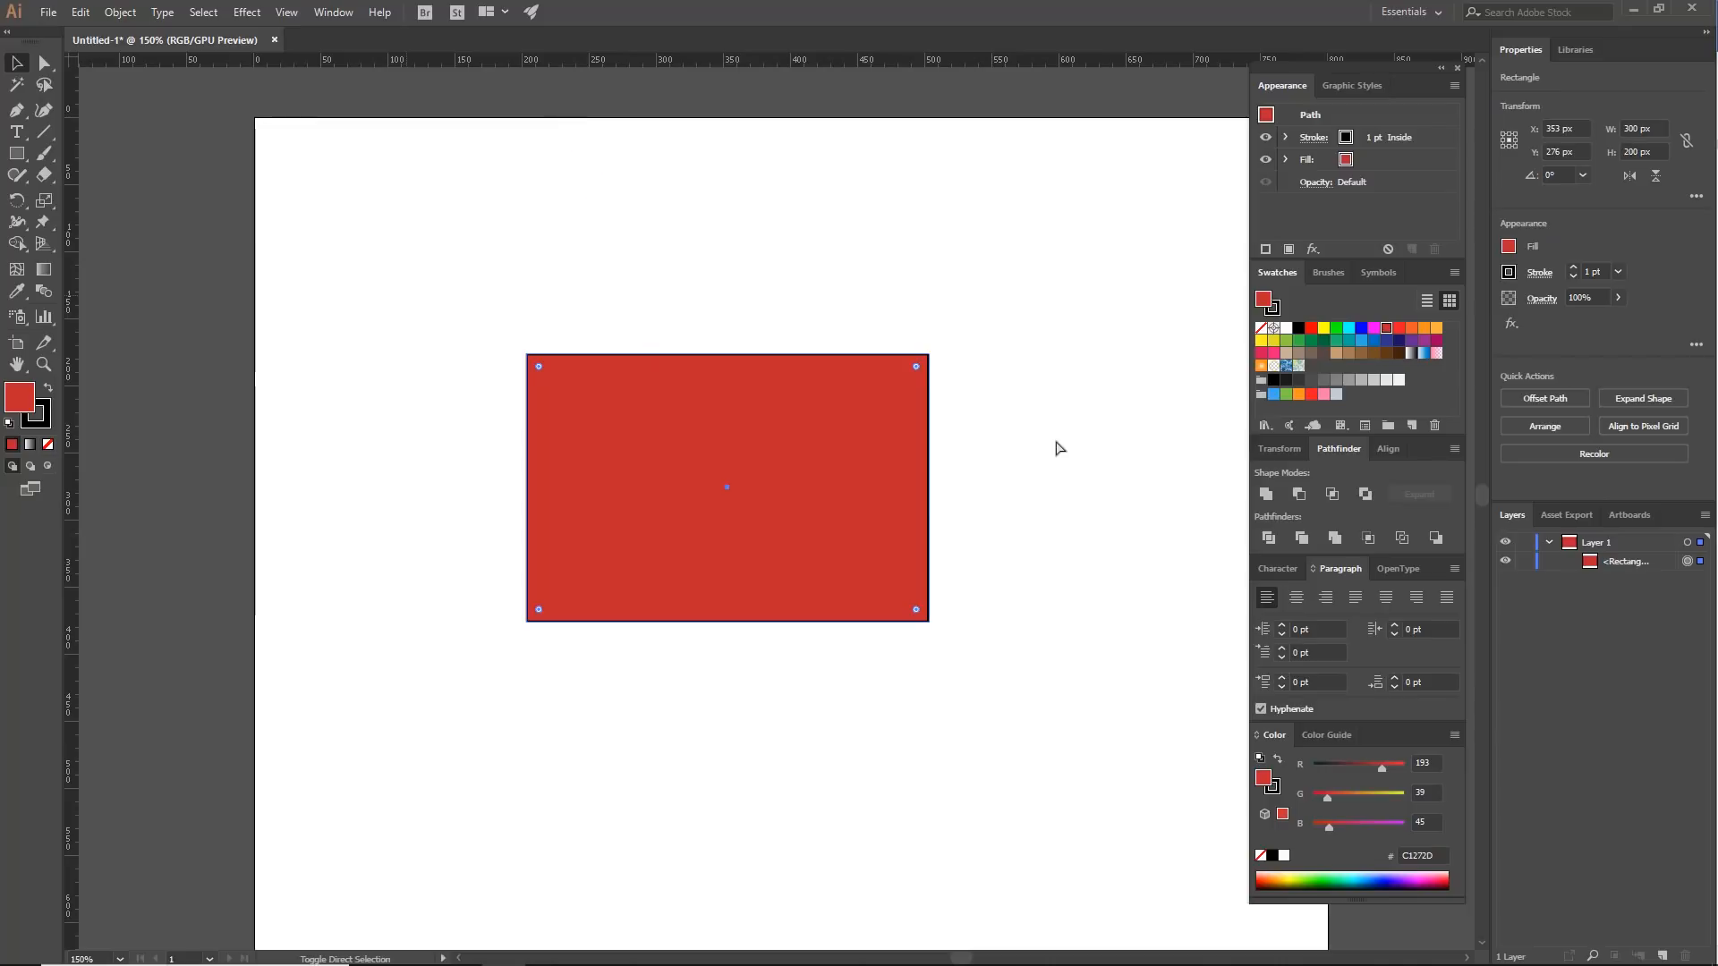
key("b")
left_click_drag(1090, 202, 929, 361)
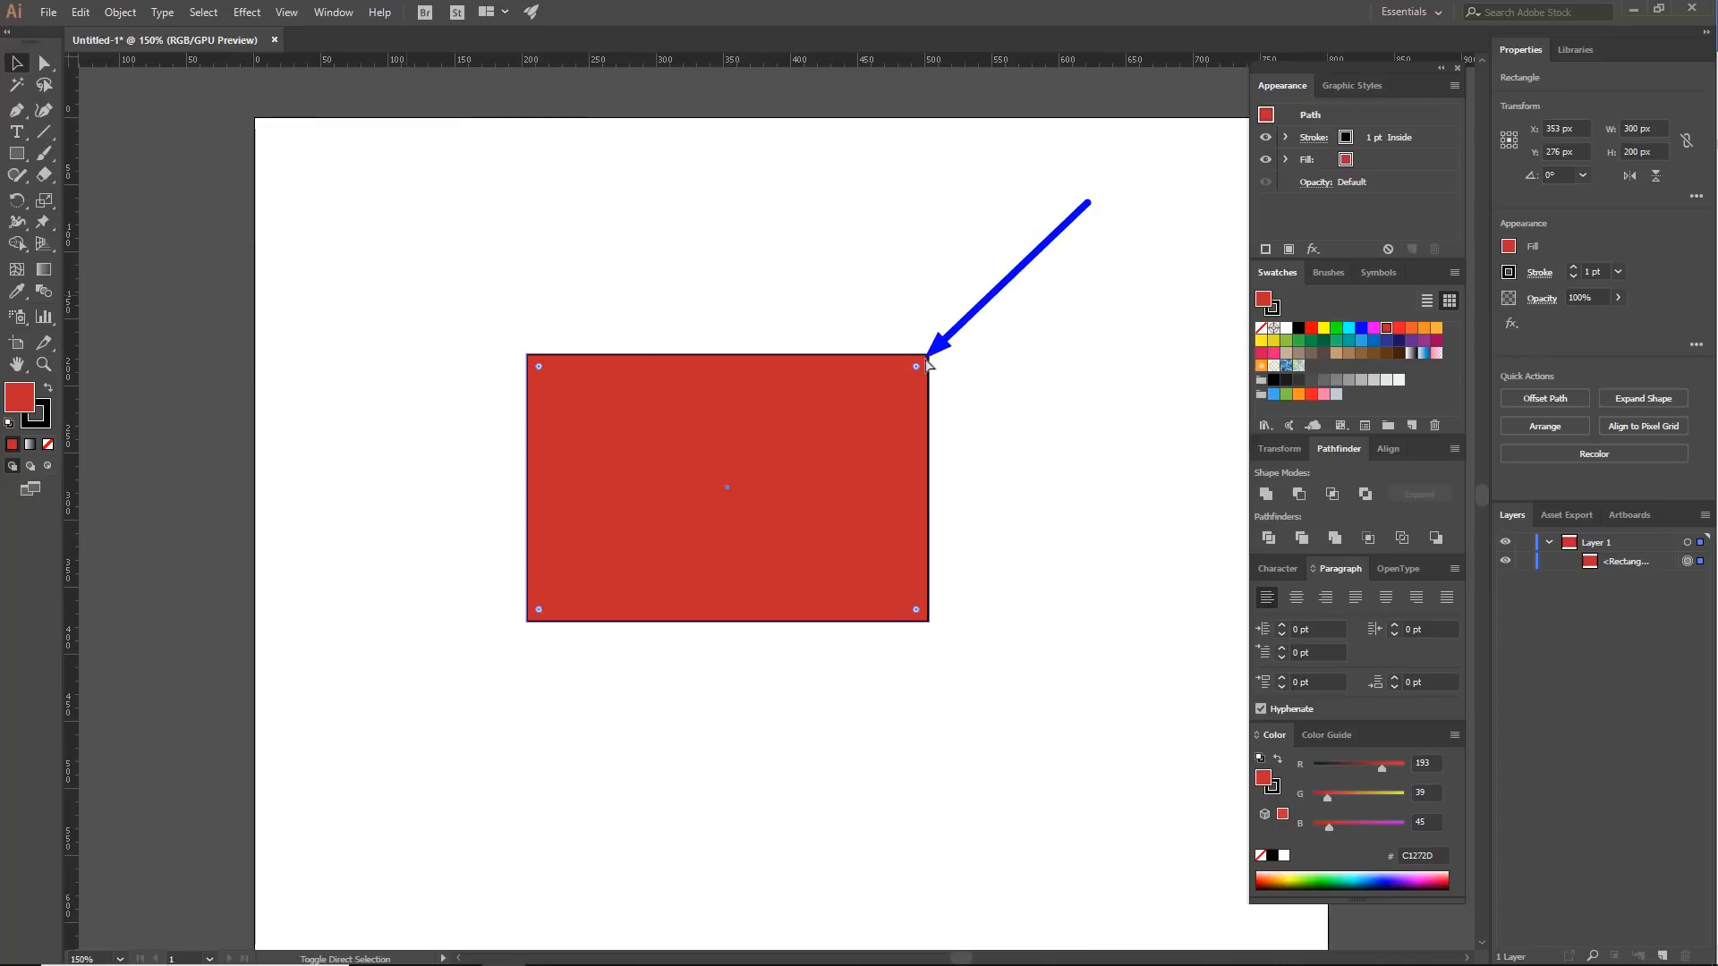
left_click_drag(1043, 841, 922, 626)
left_click_drag(315, 804, 528, 620)
left_click_drag(427, 178, 533, 358)
key("e")
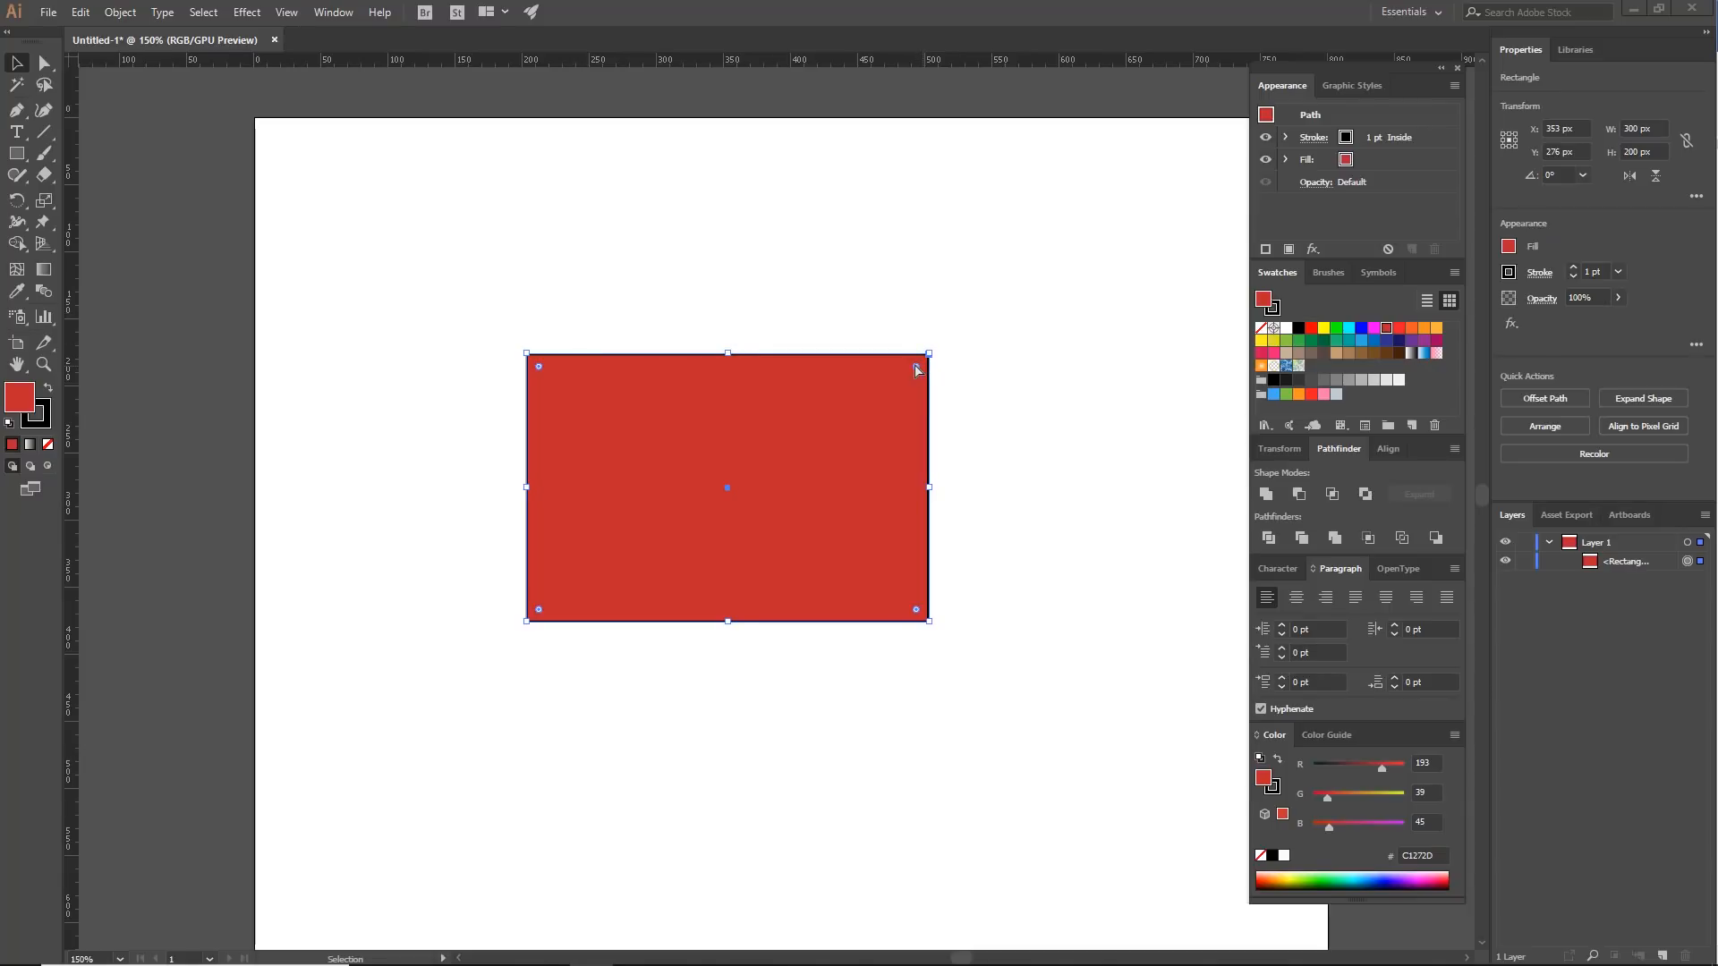
- Round all four corners of the red rectangle equally, to a radius of roughly a fifth of its height
left_click_drag(916, 367, 873, 413)
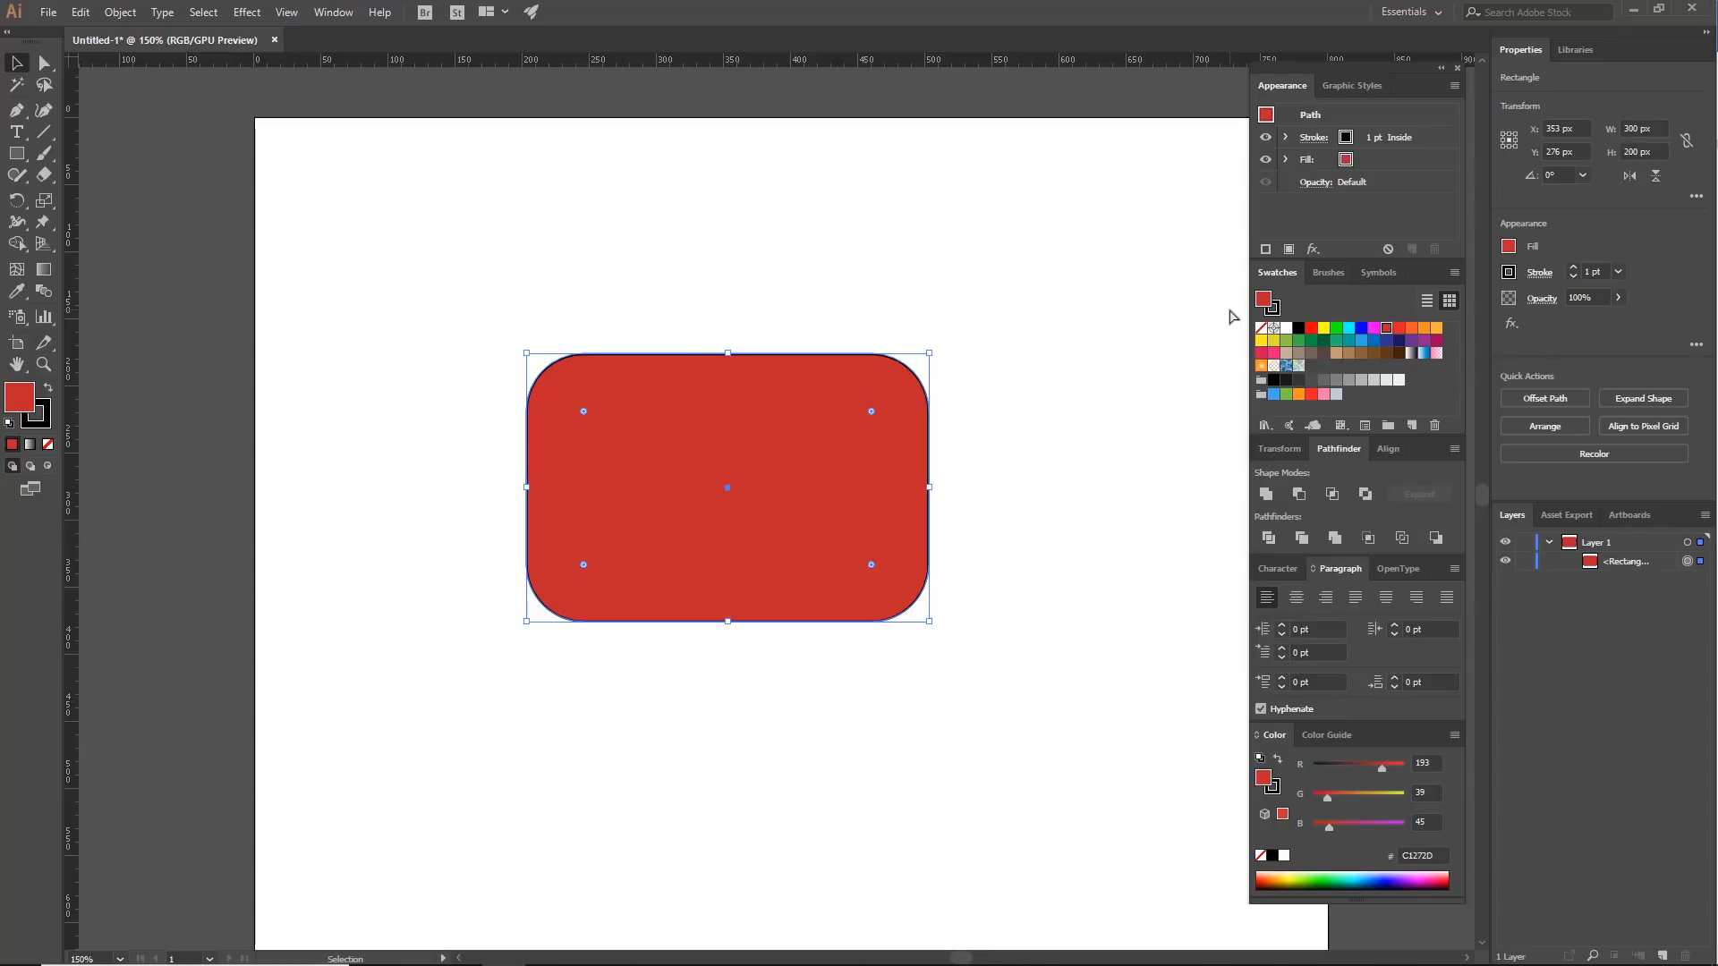
key("ctrl")
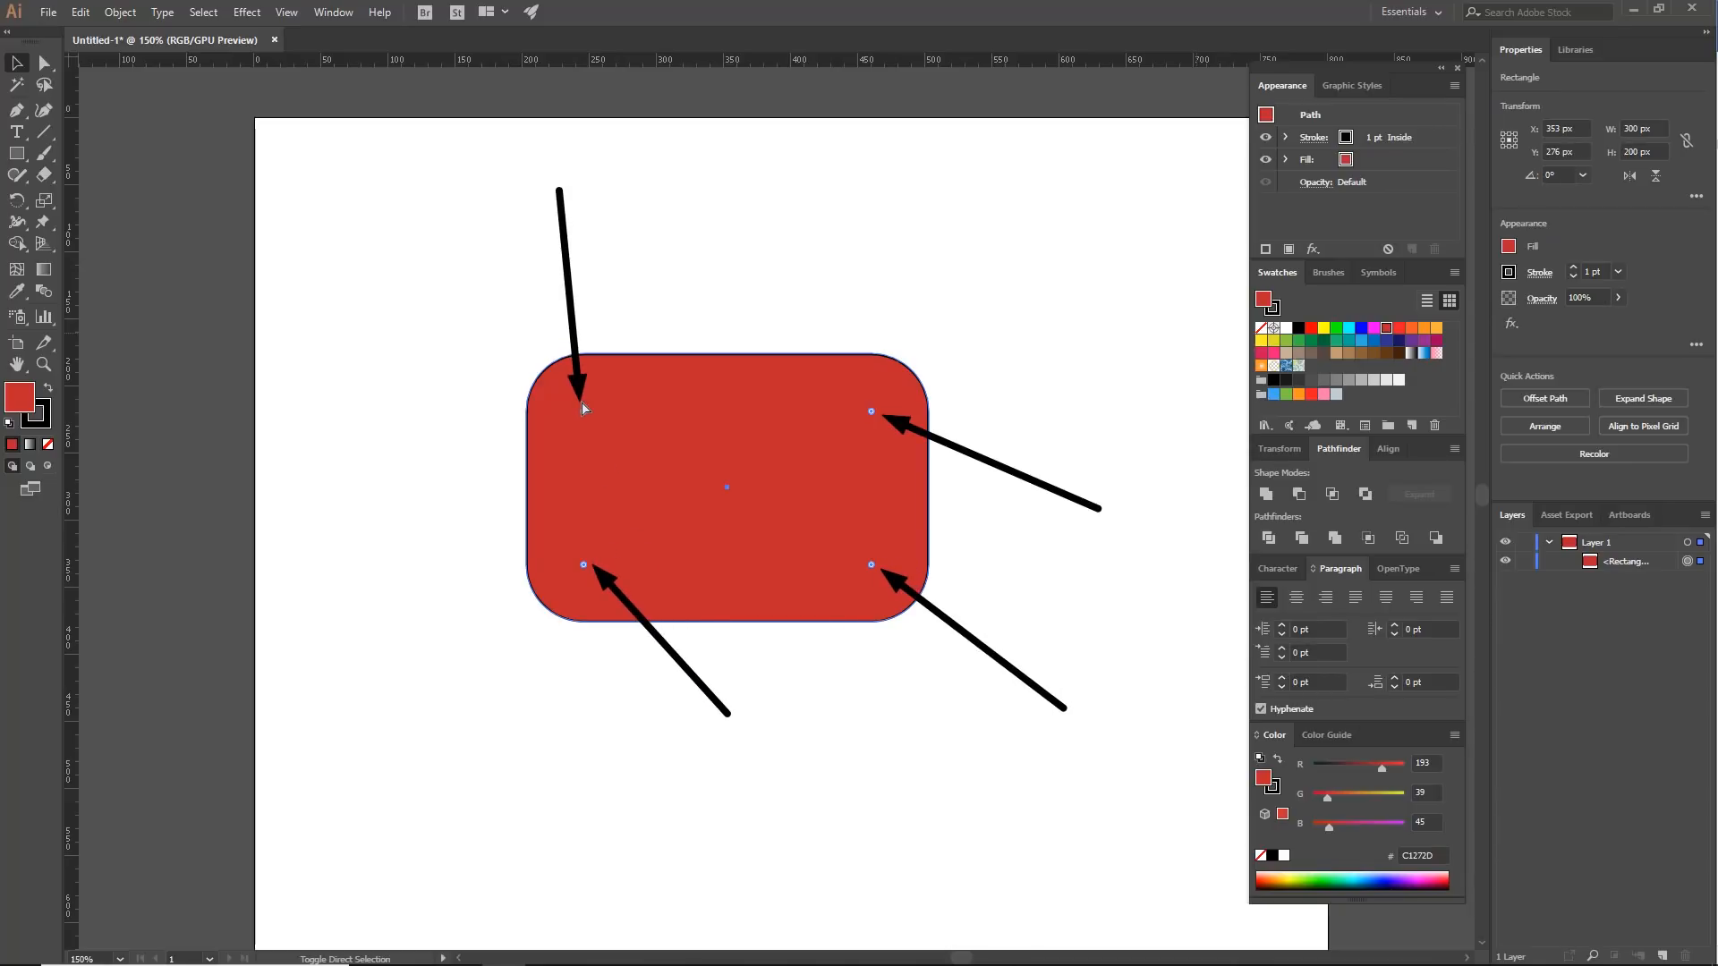
key("ctrl+shift+b")
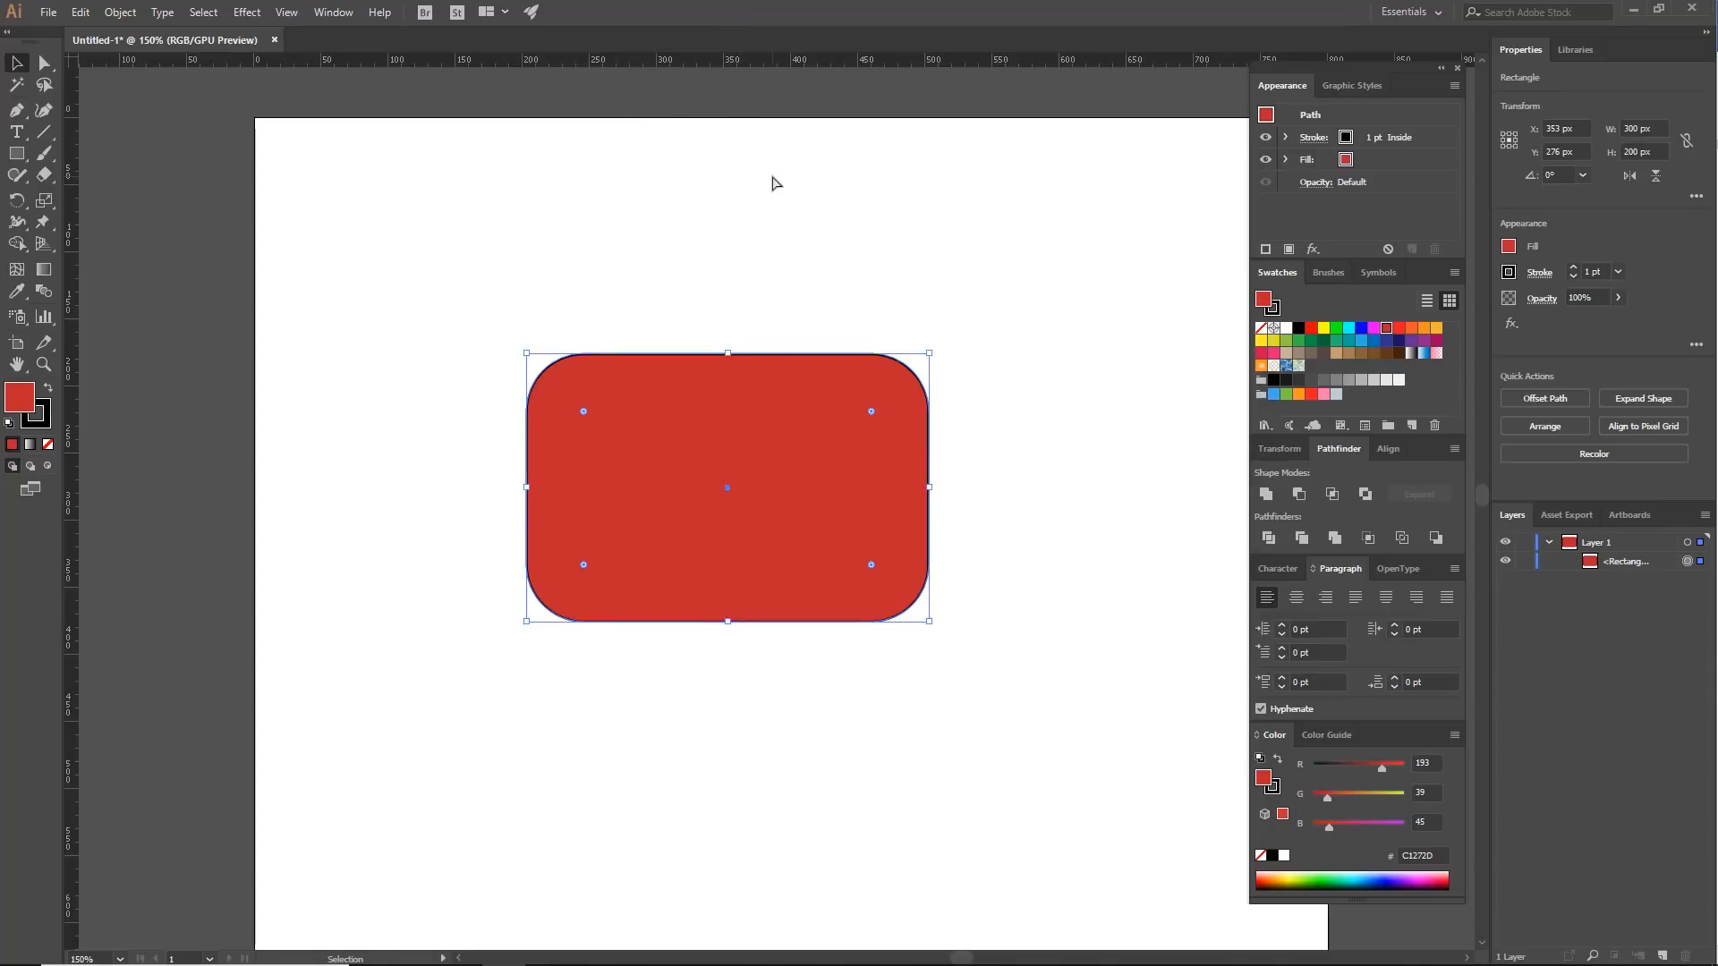
left_click(848, 333)
left_click(813, 436)
- Apply an Inflate warp effect with a 10% bend to the rounded red rectangle and deselect it
key("ctrl")
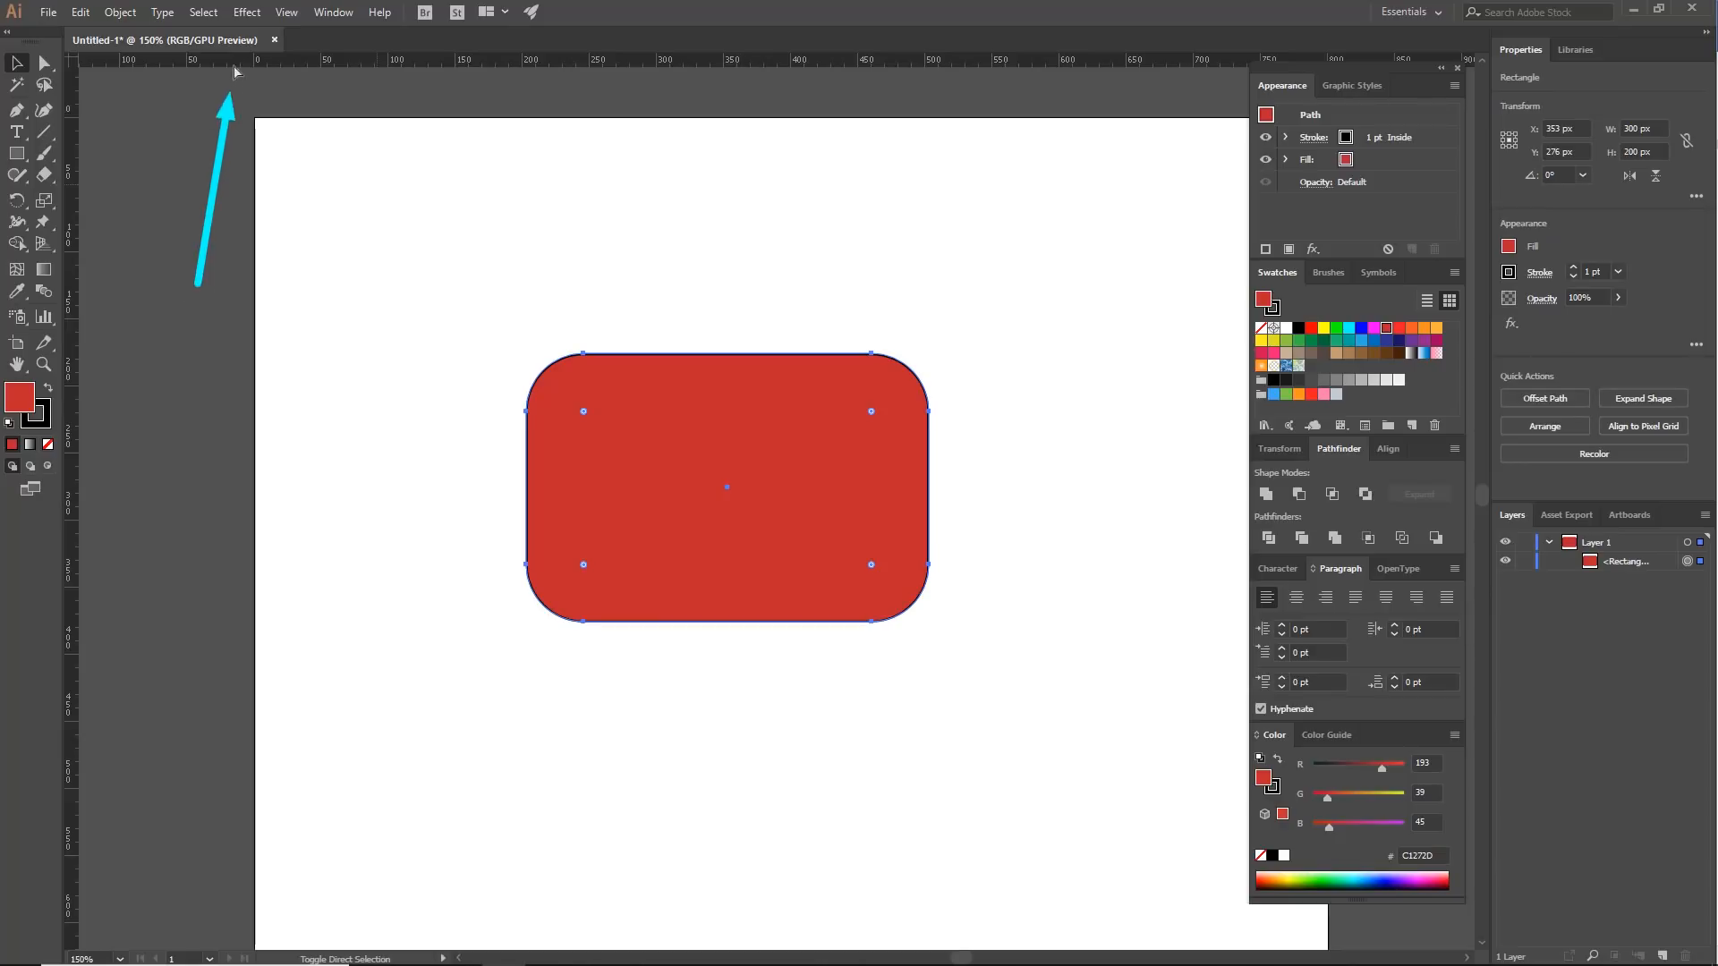
left_click(247, 13)
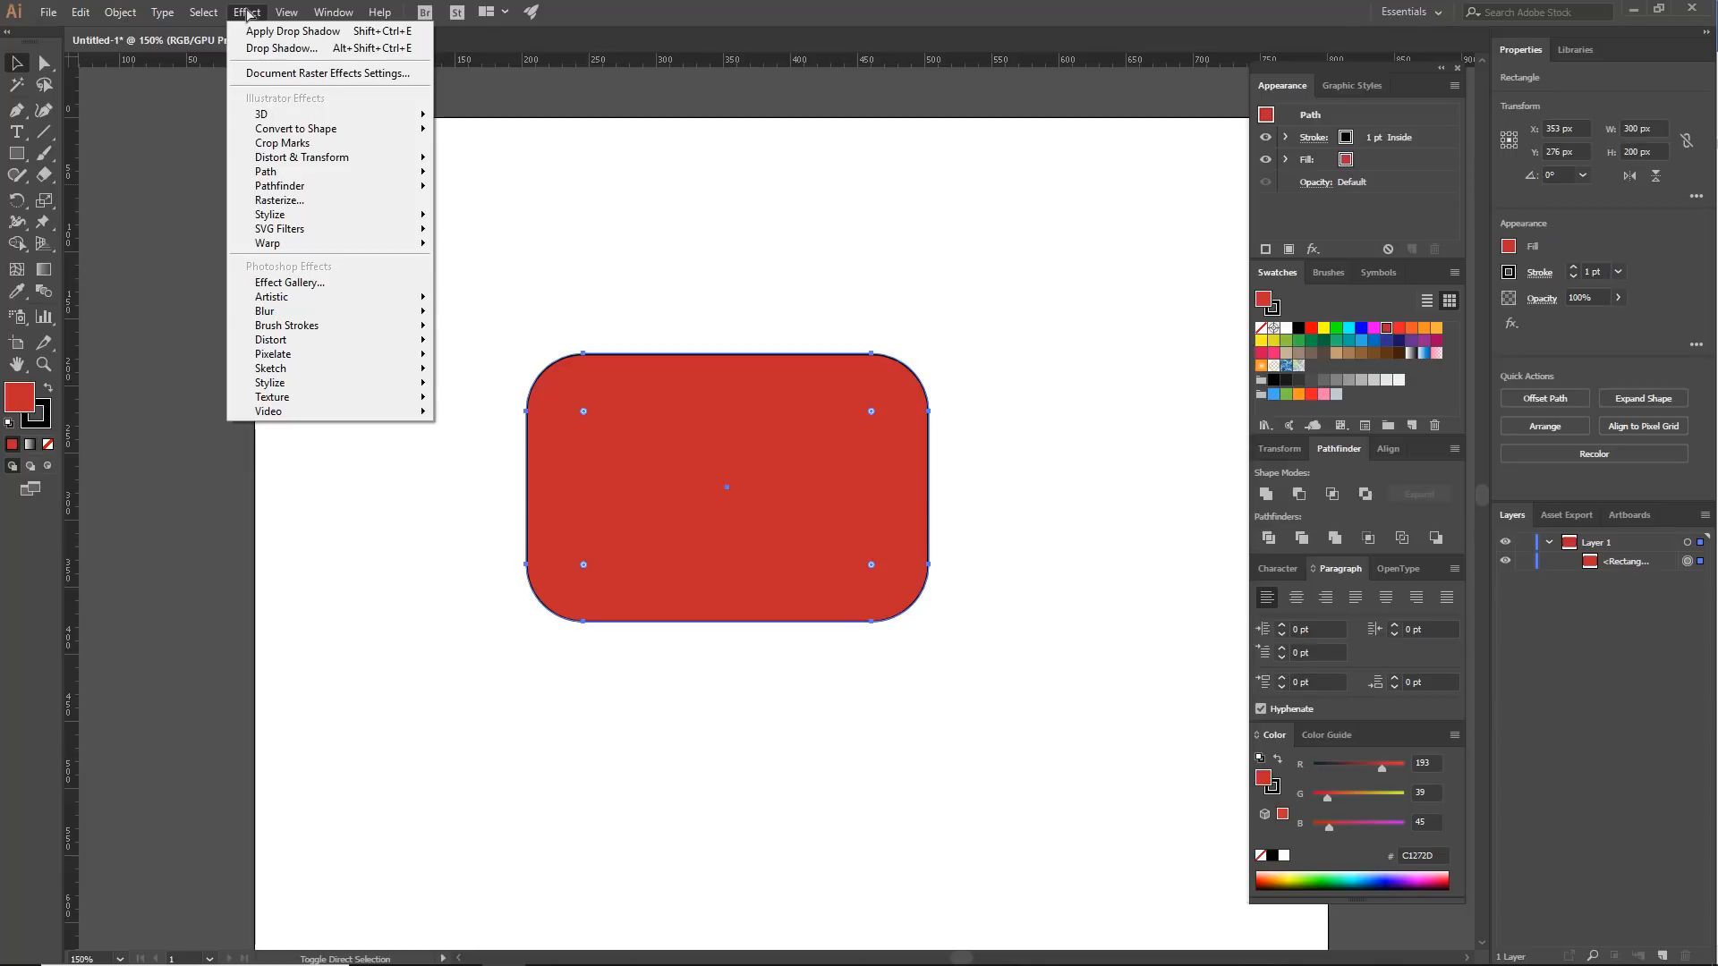
mouse_move(312, 245)
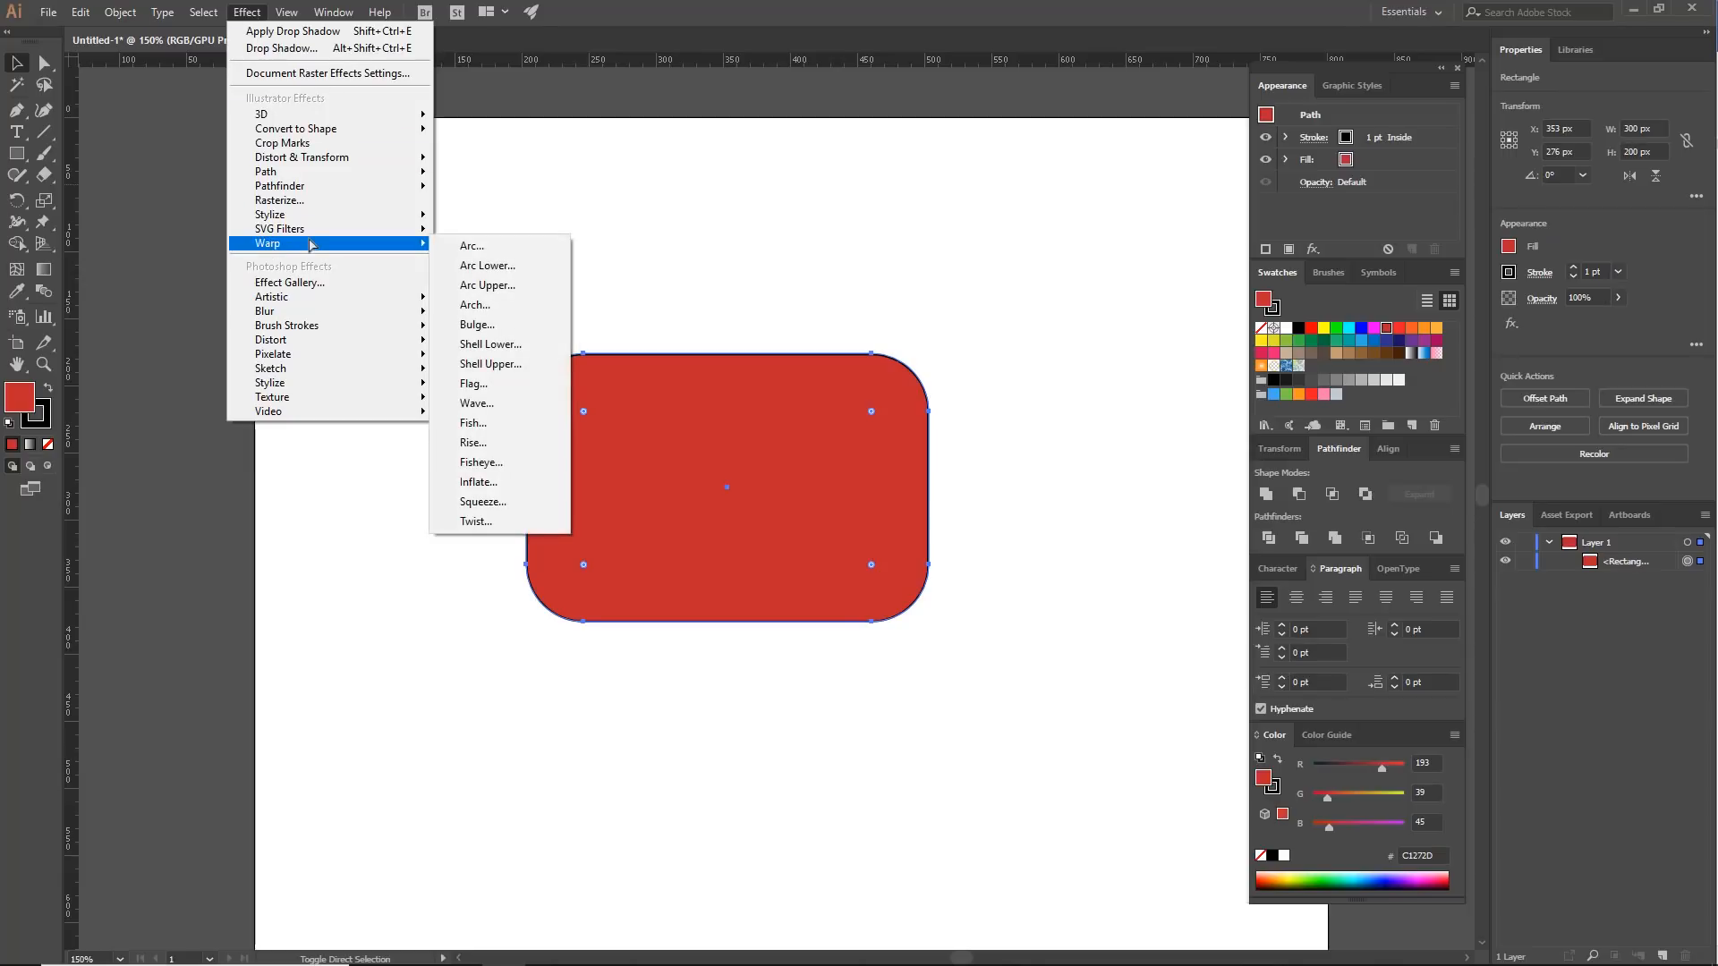
left_click(479, 482)
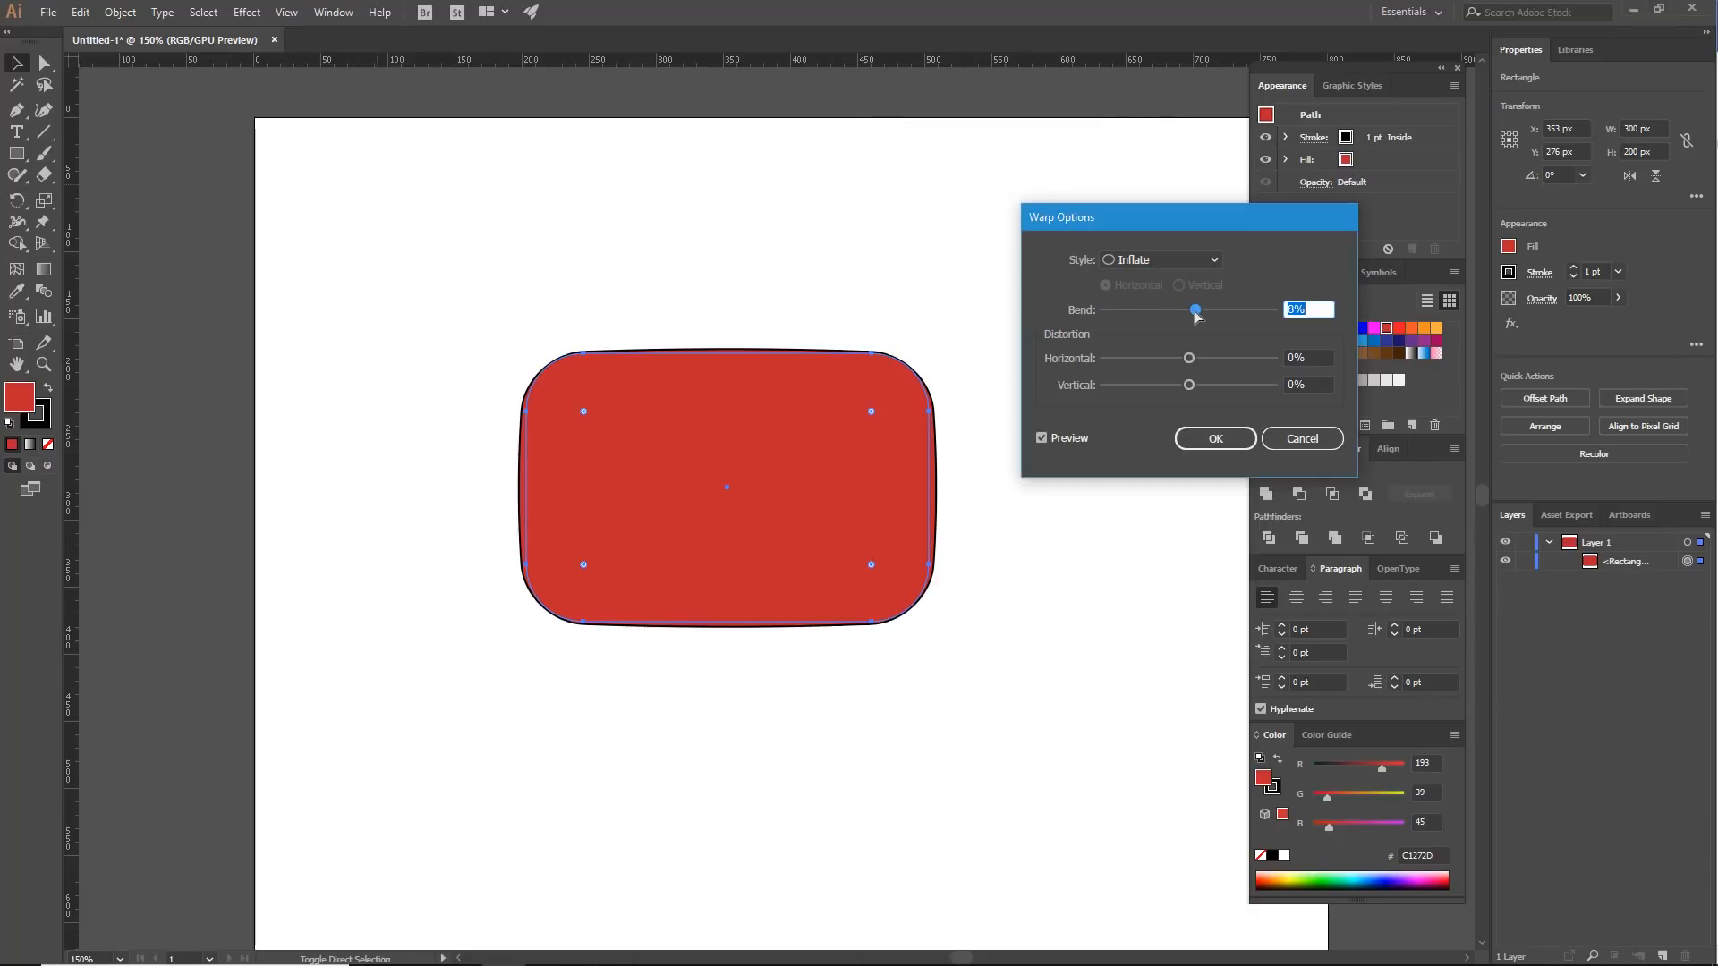
left_click_drag(1196, 313, 1149, 320)
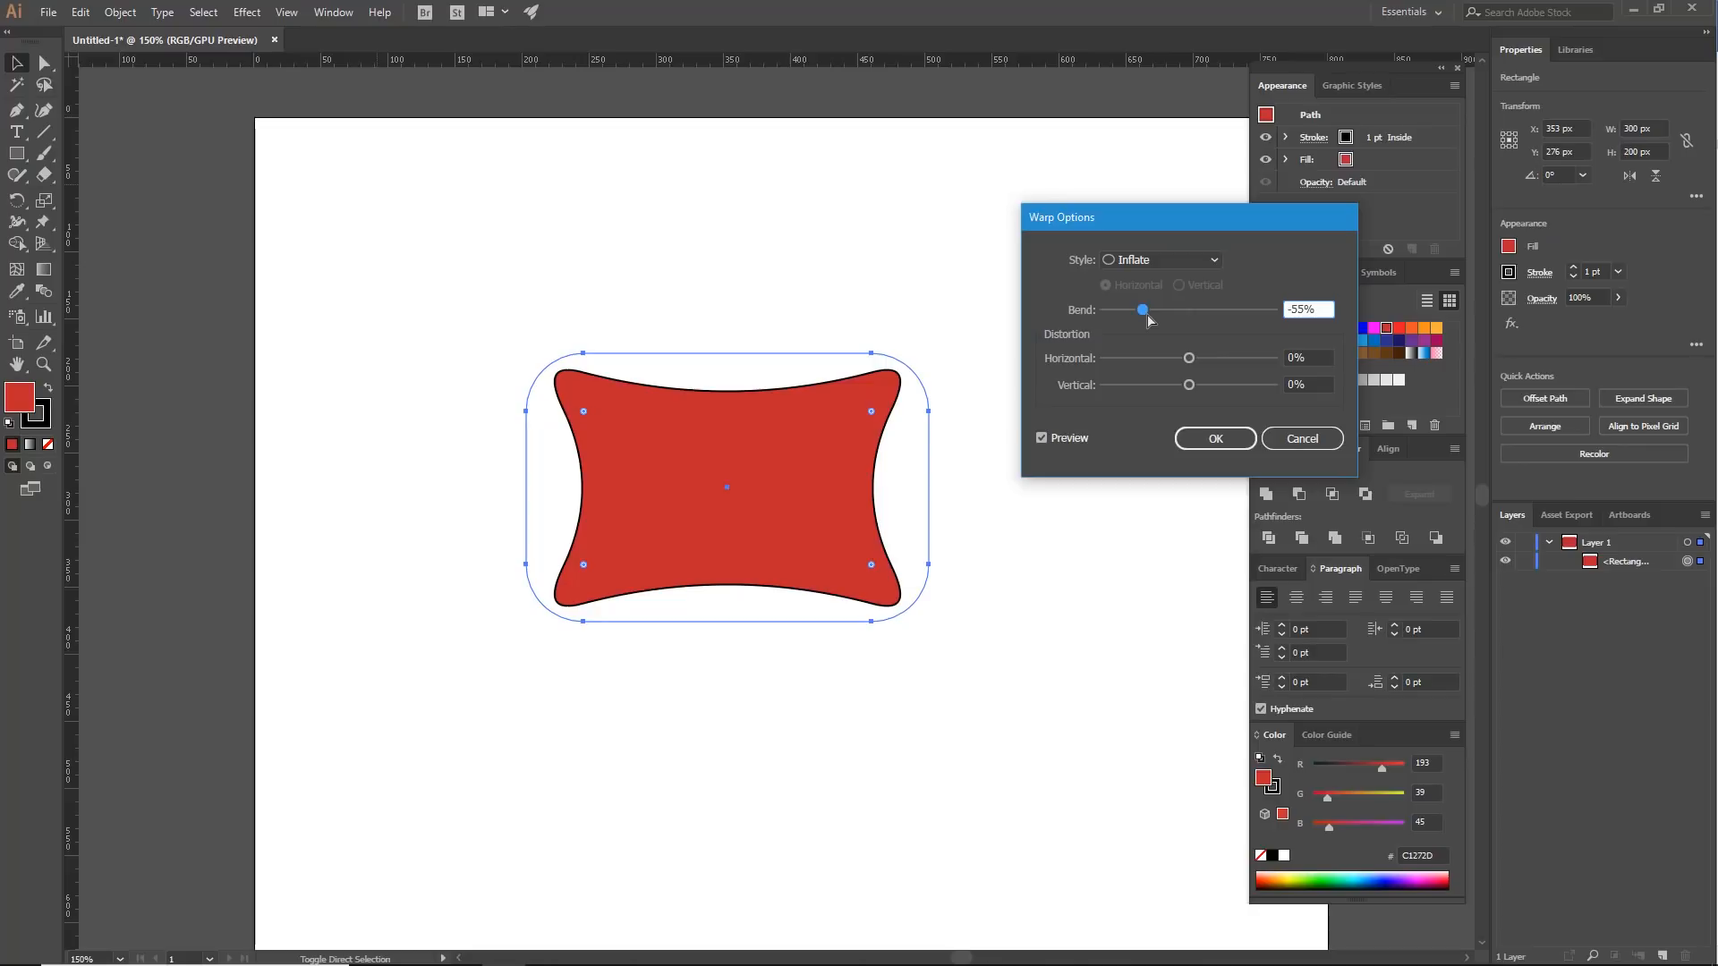
left_click_drag(1149, 320, 1201, 319)
key("Up")
key("Up")
key("Up")
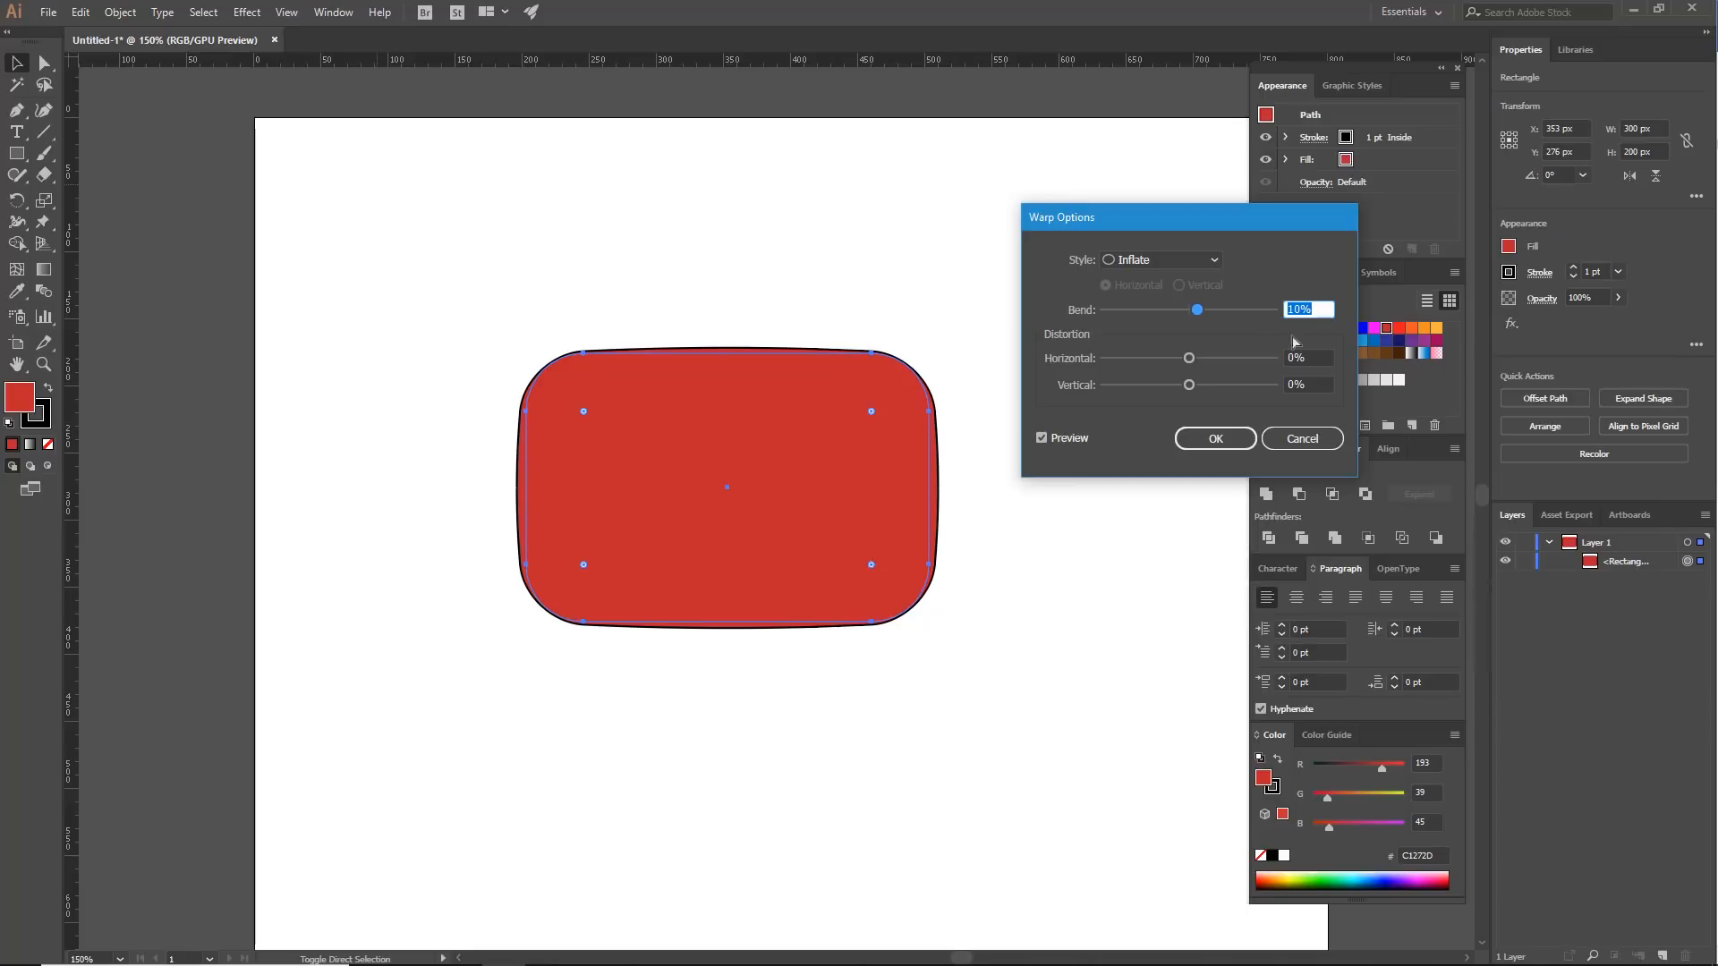
left_click(1323, 311)
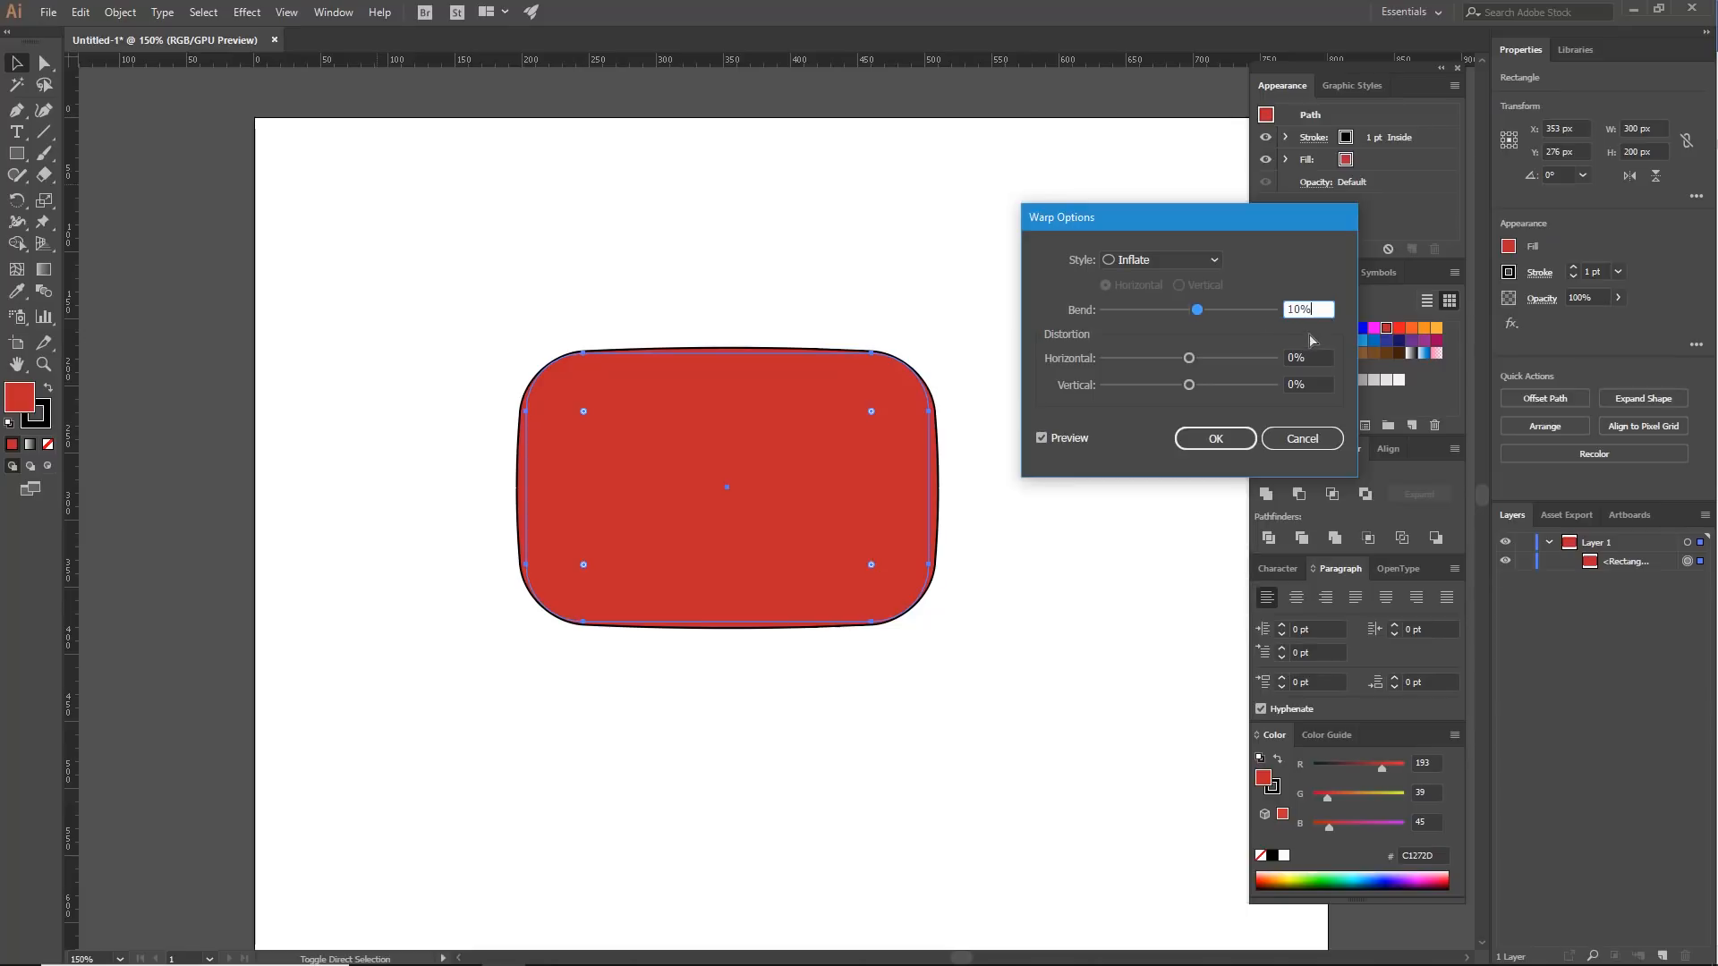
left_click(1226, 444)
left_click(1086, 418)
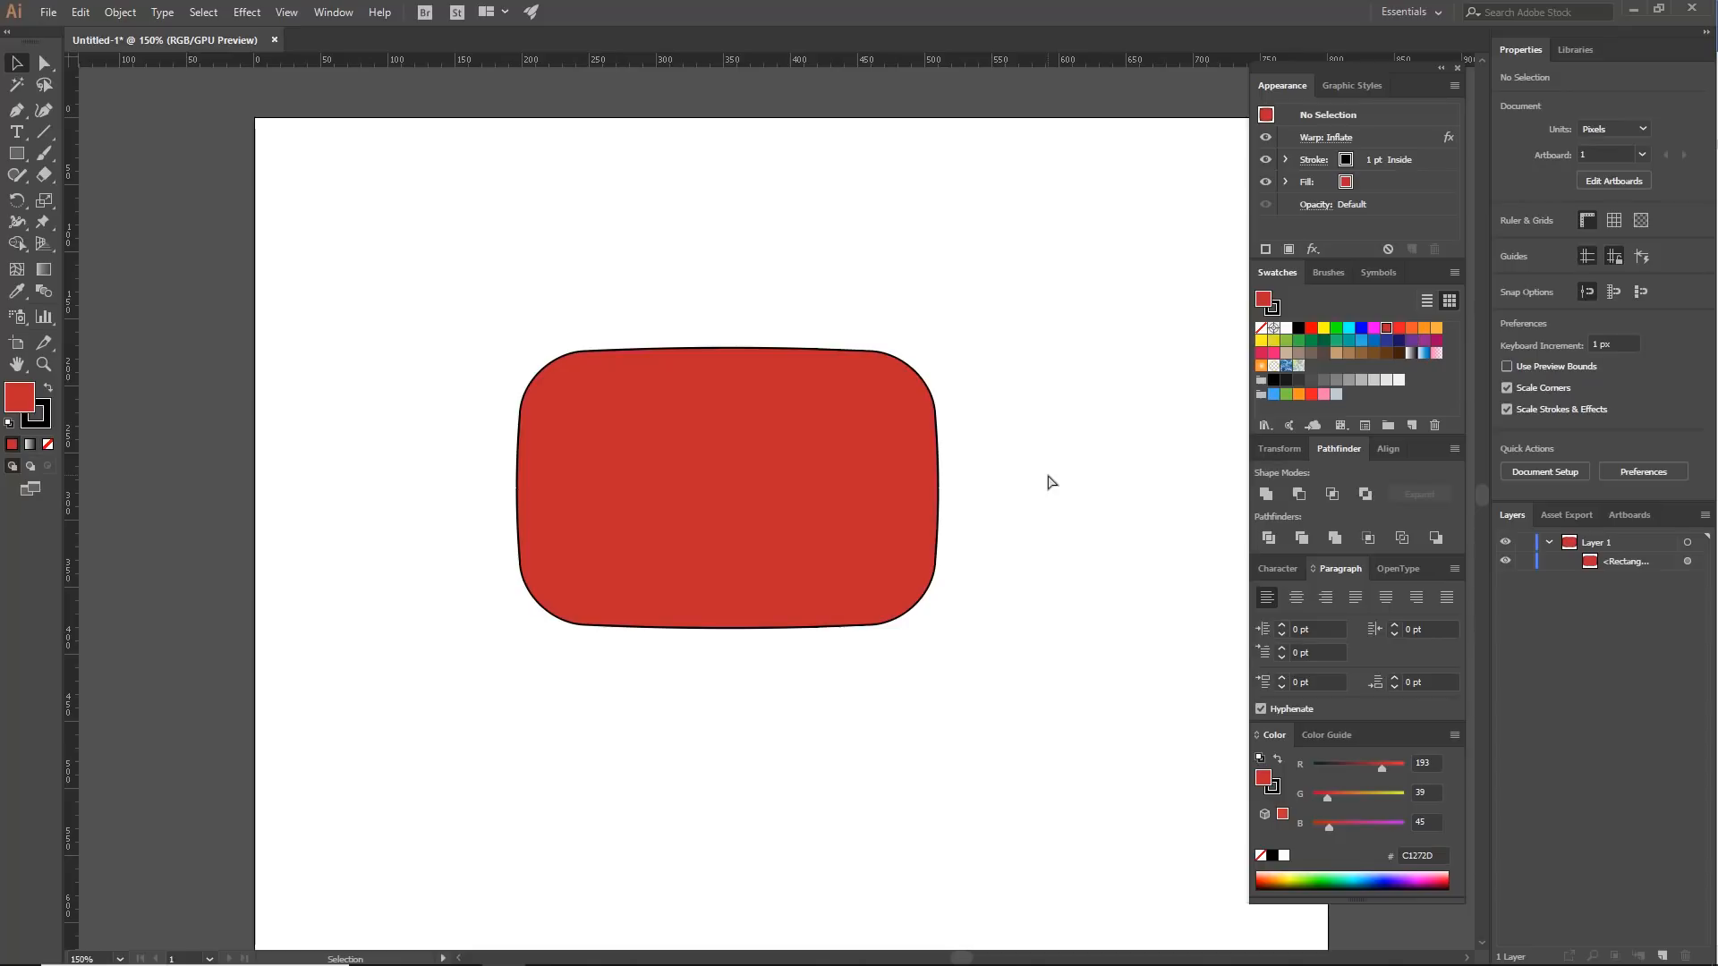
left_click(926, 469)
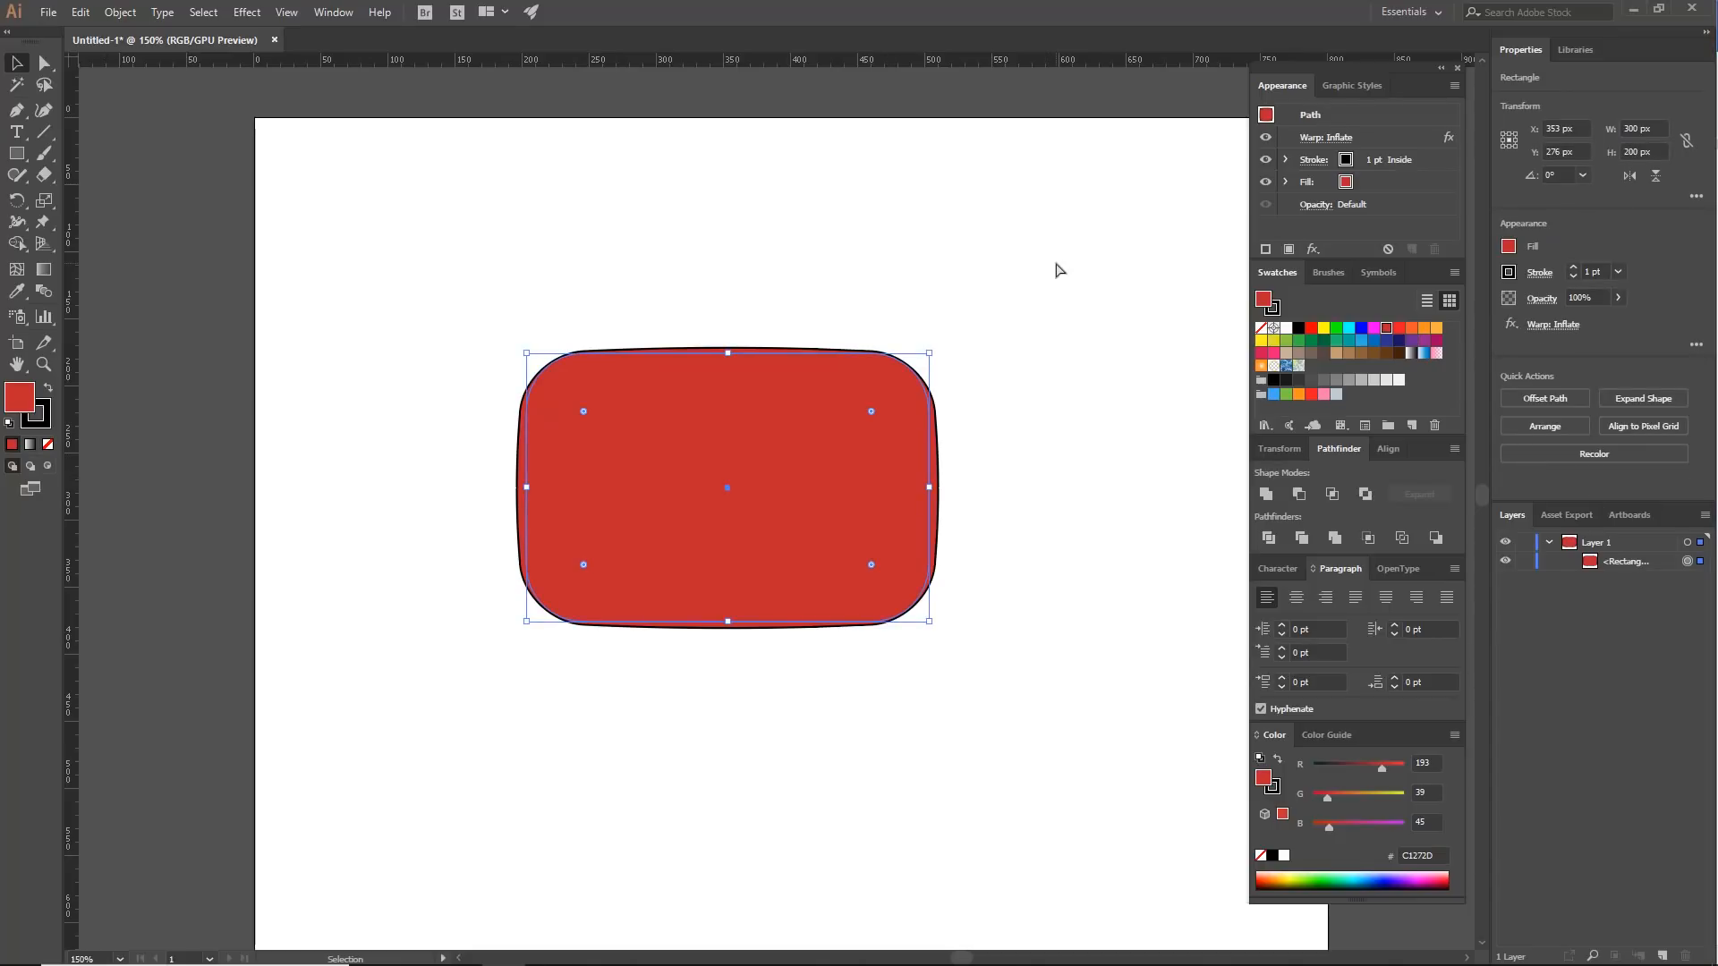
left_click(1023, 278)
- Draw an ellipse about 477 px wide and 366 px high, covering the upper-left part of the rectangle and extending past the artboard's corner
key("ctrl+minus")
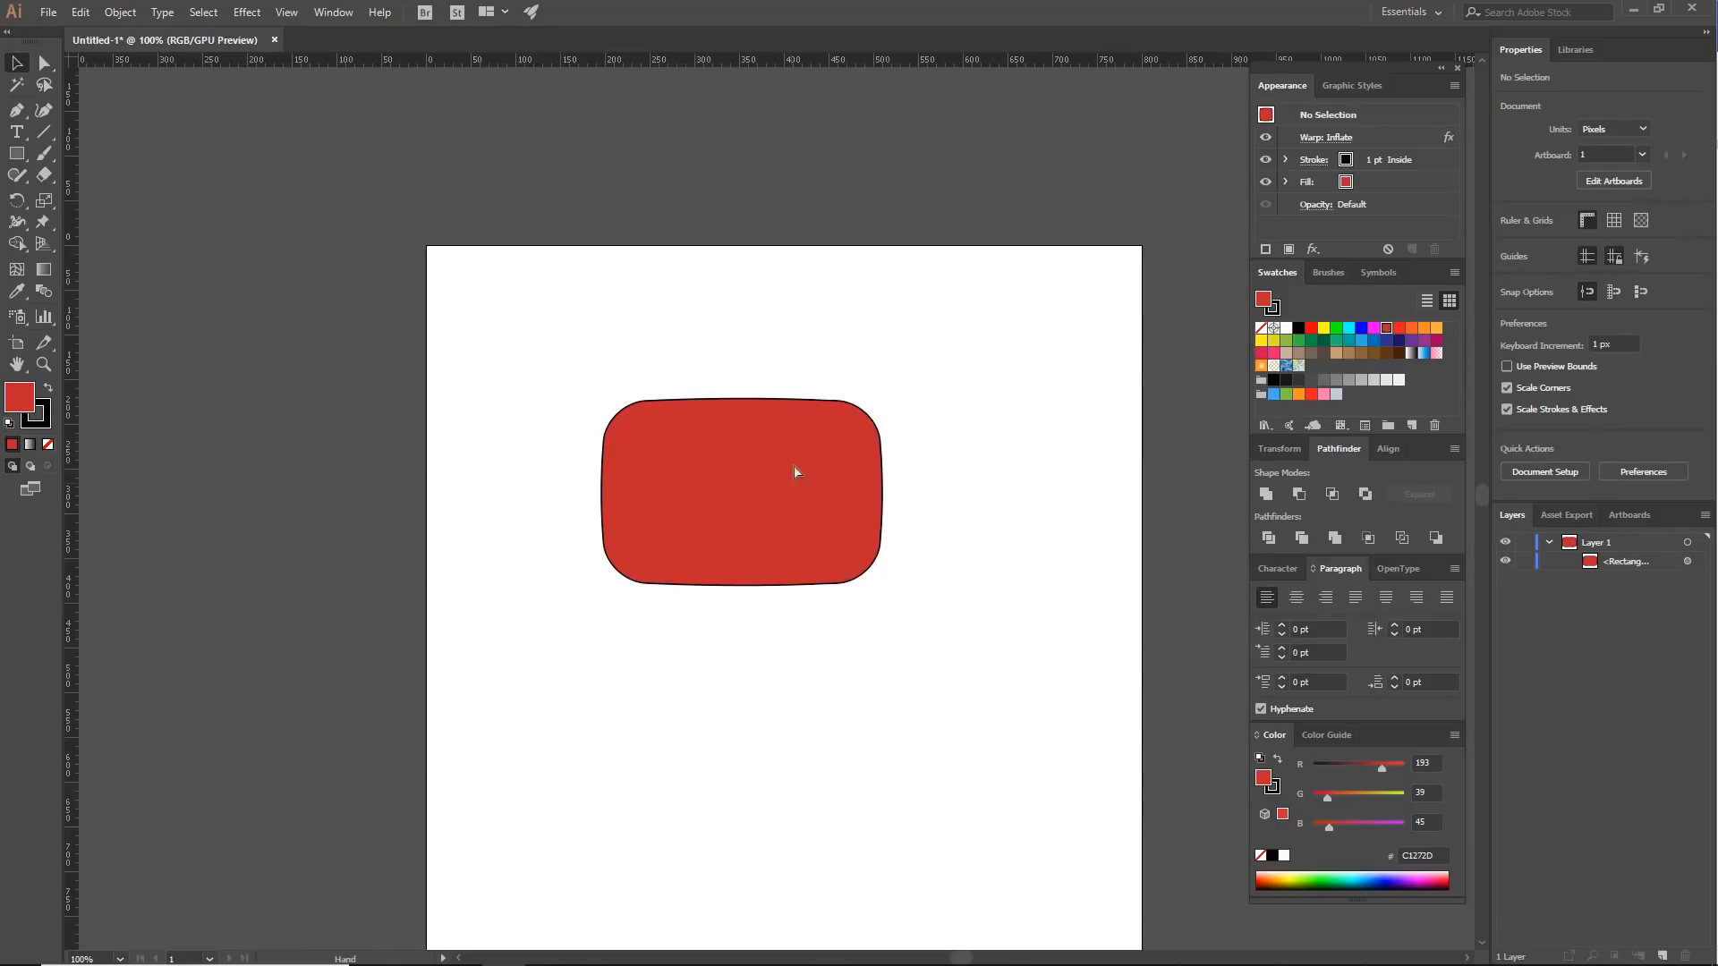
left_click_drag(795, 488, 749, 416)
key("ctrl+plus")
left_click_drag(982, 386, 1054, 536)
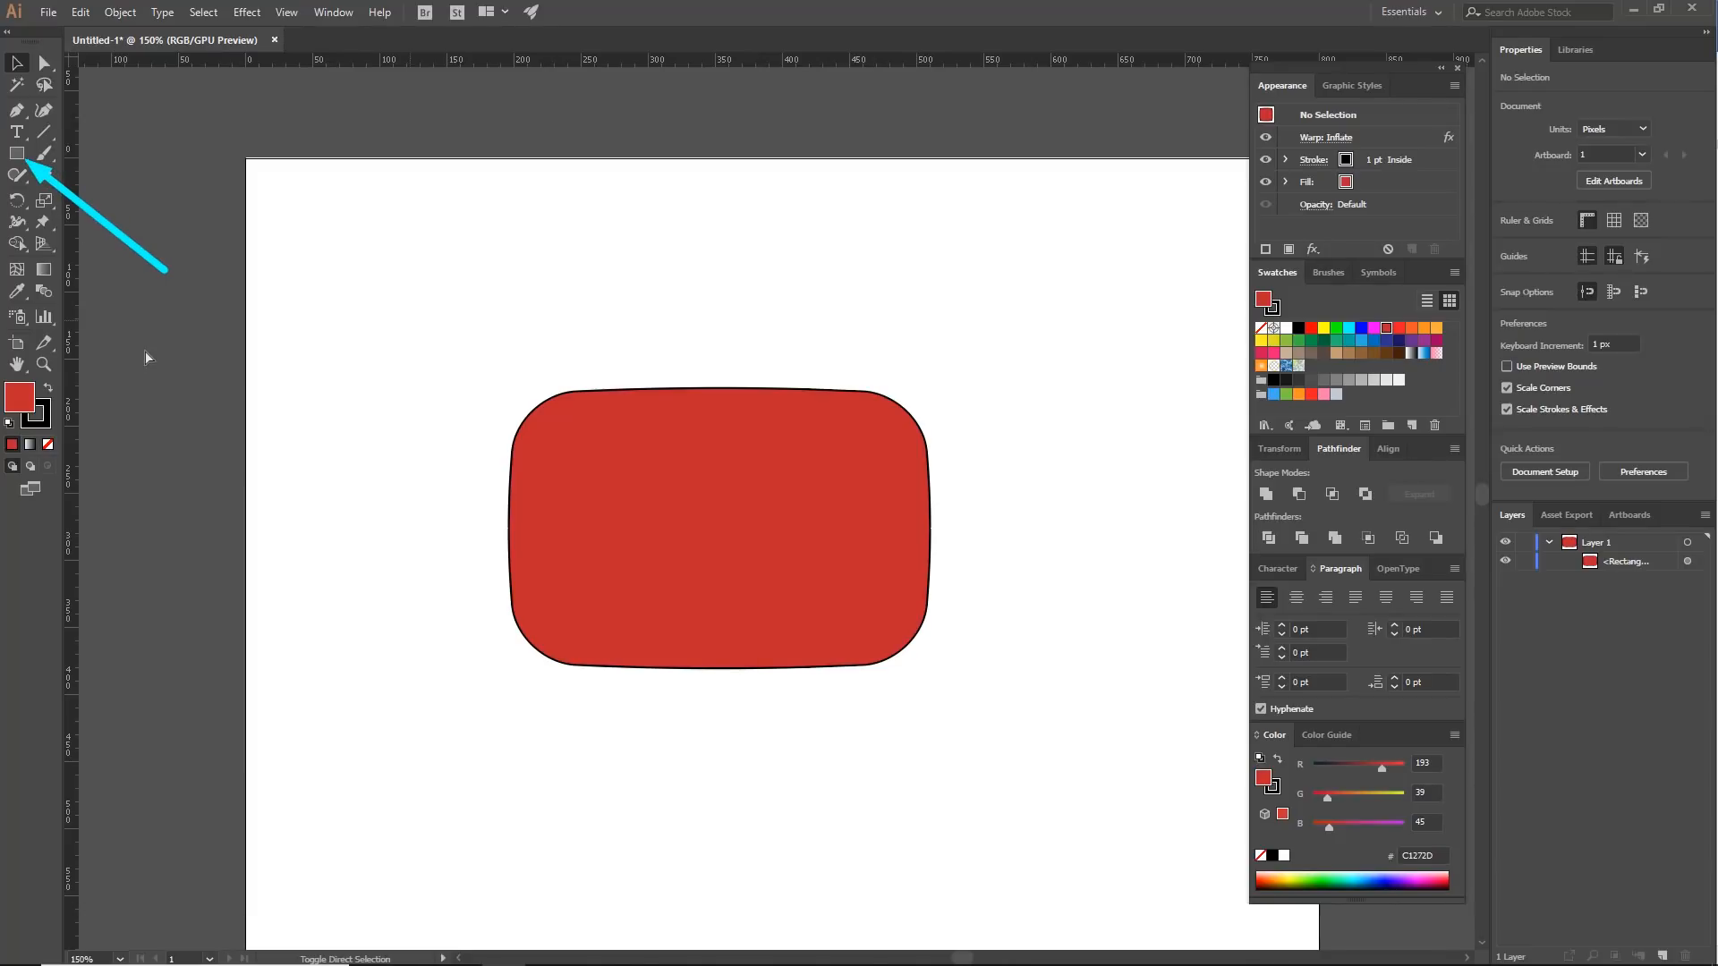
left_click(15, 157)
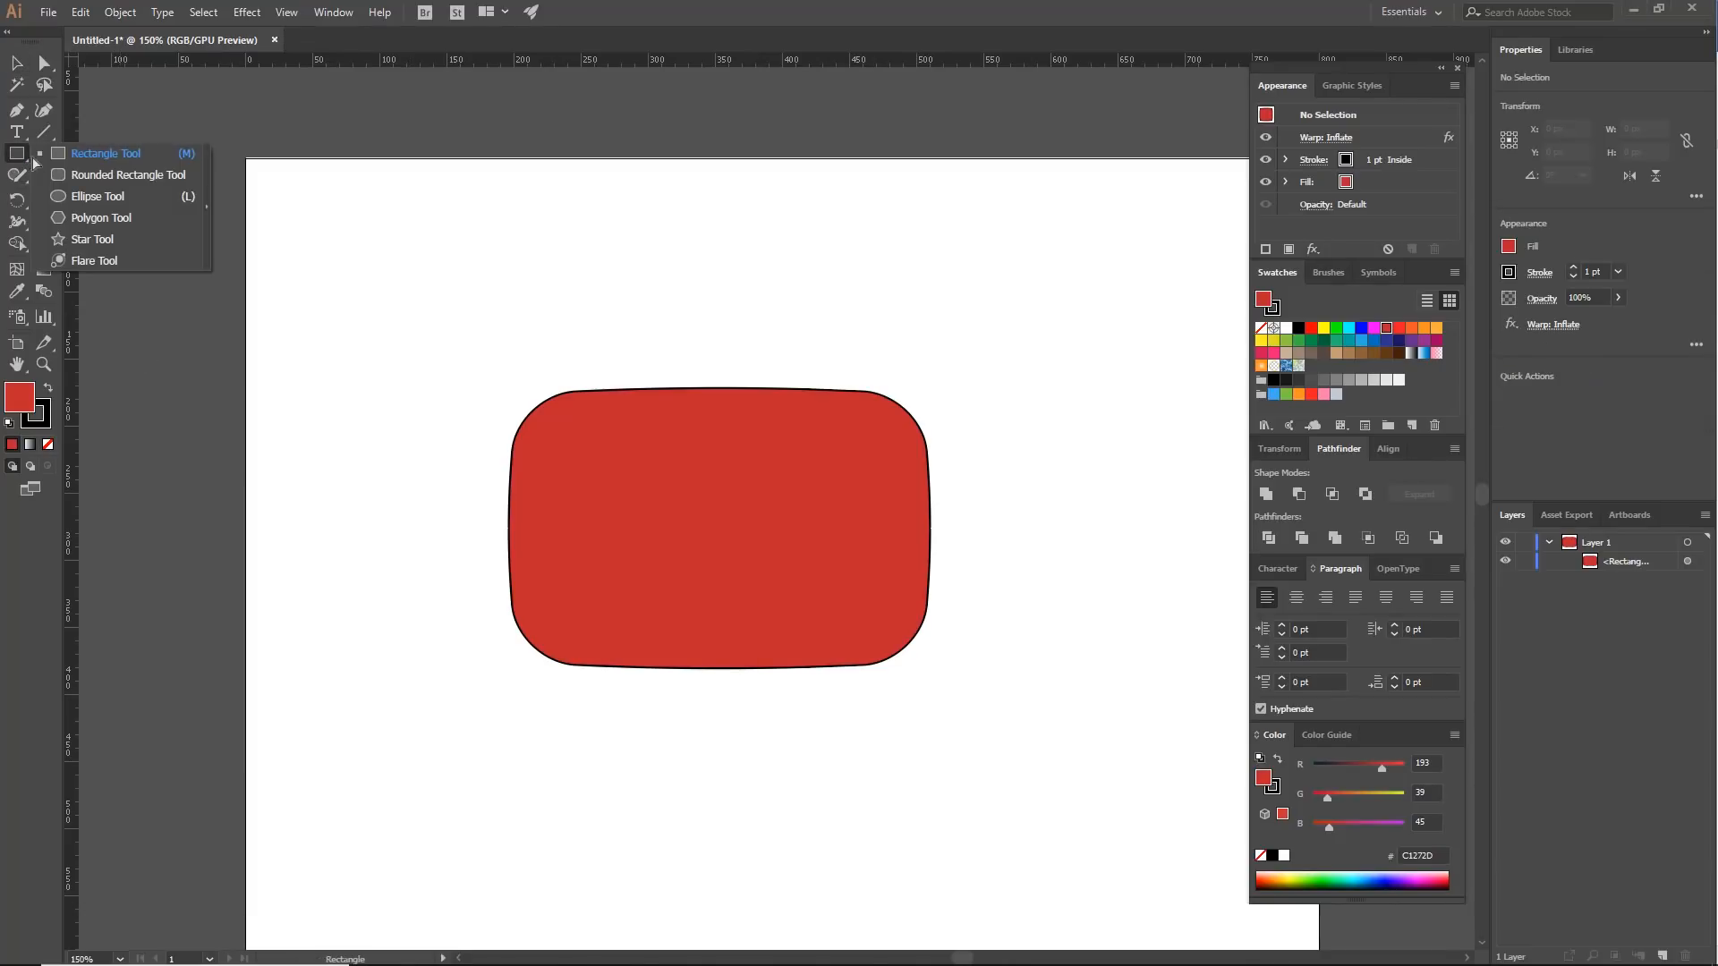
left_click(95, 197)
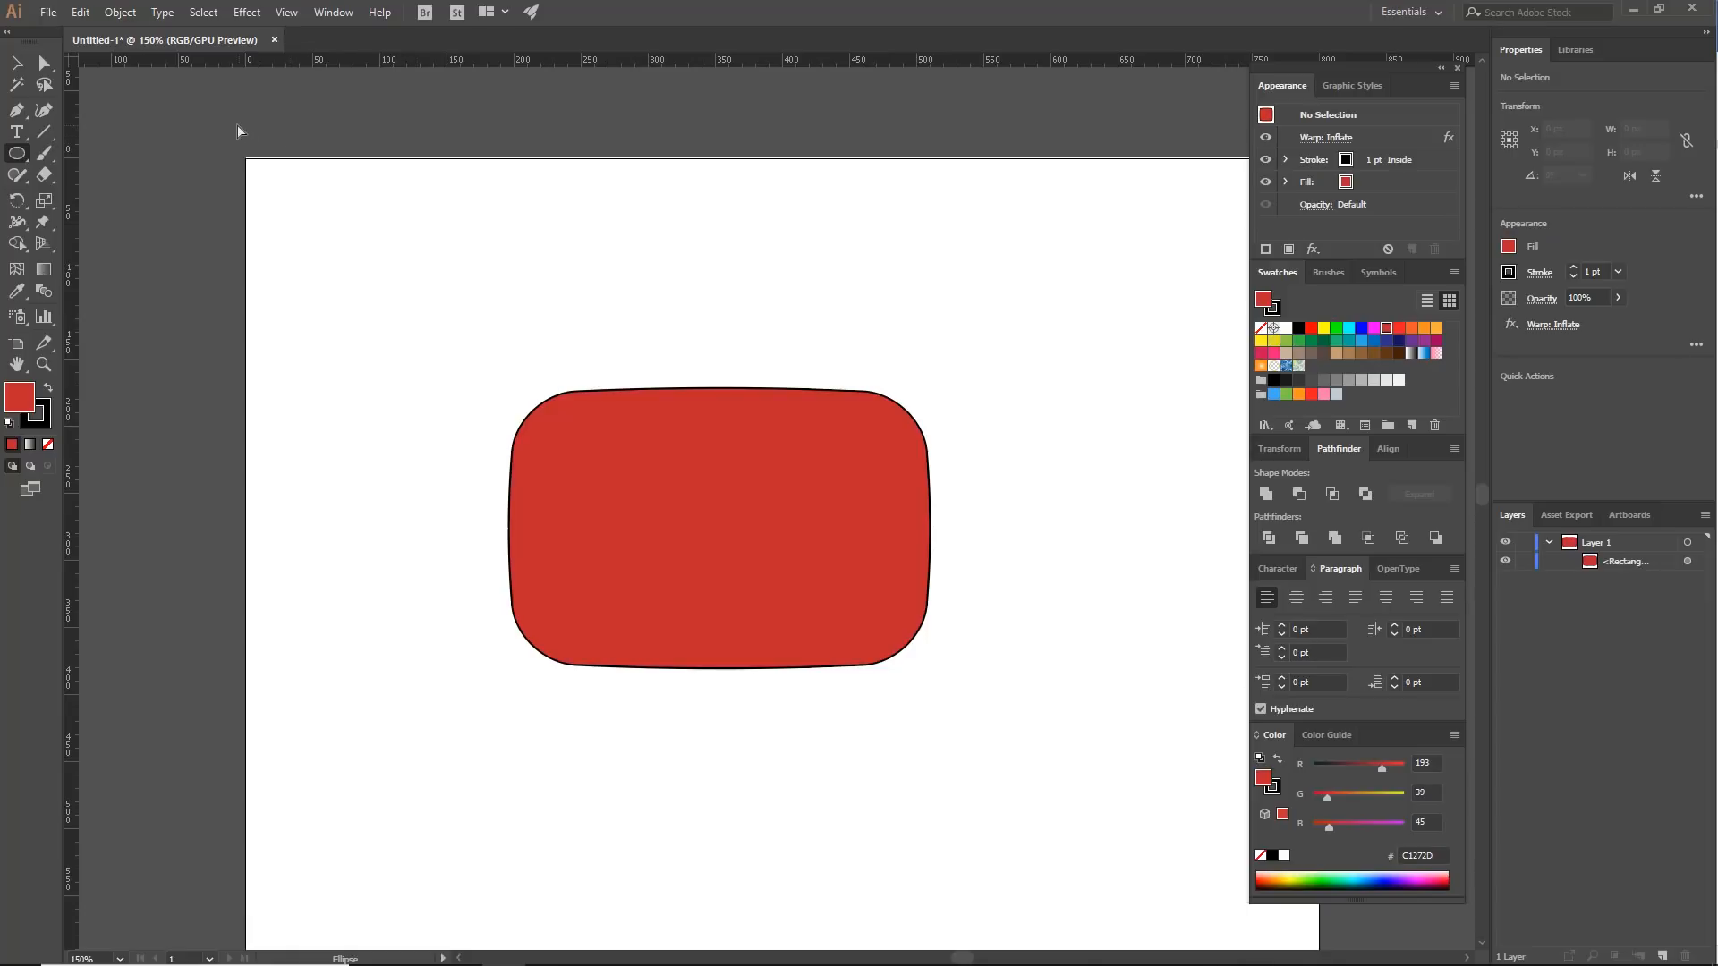
left_click_drag(230, 130, 868, 612)
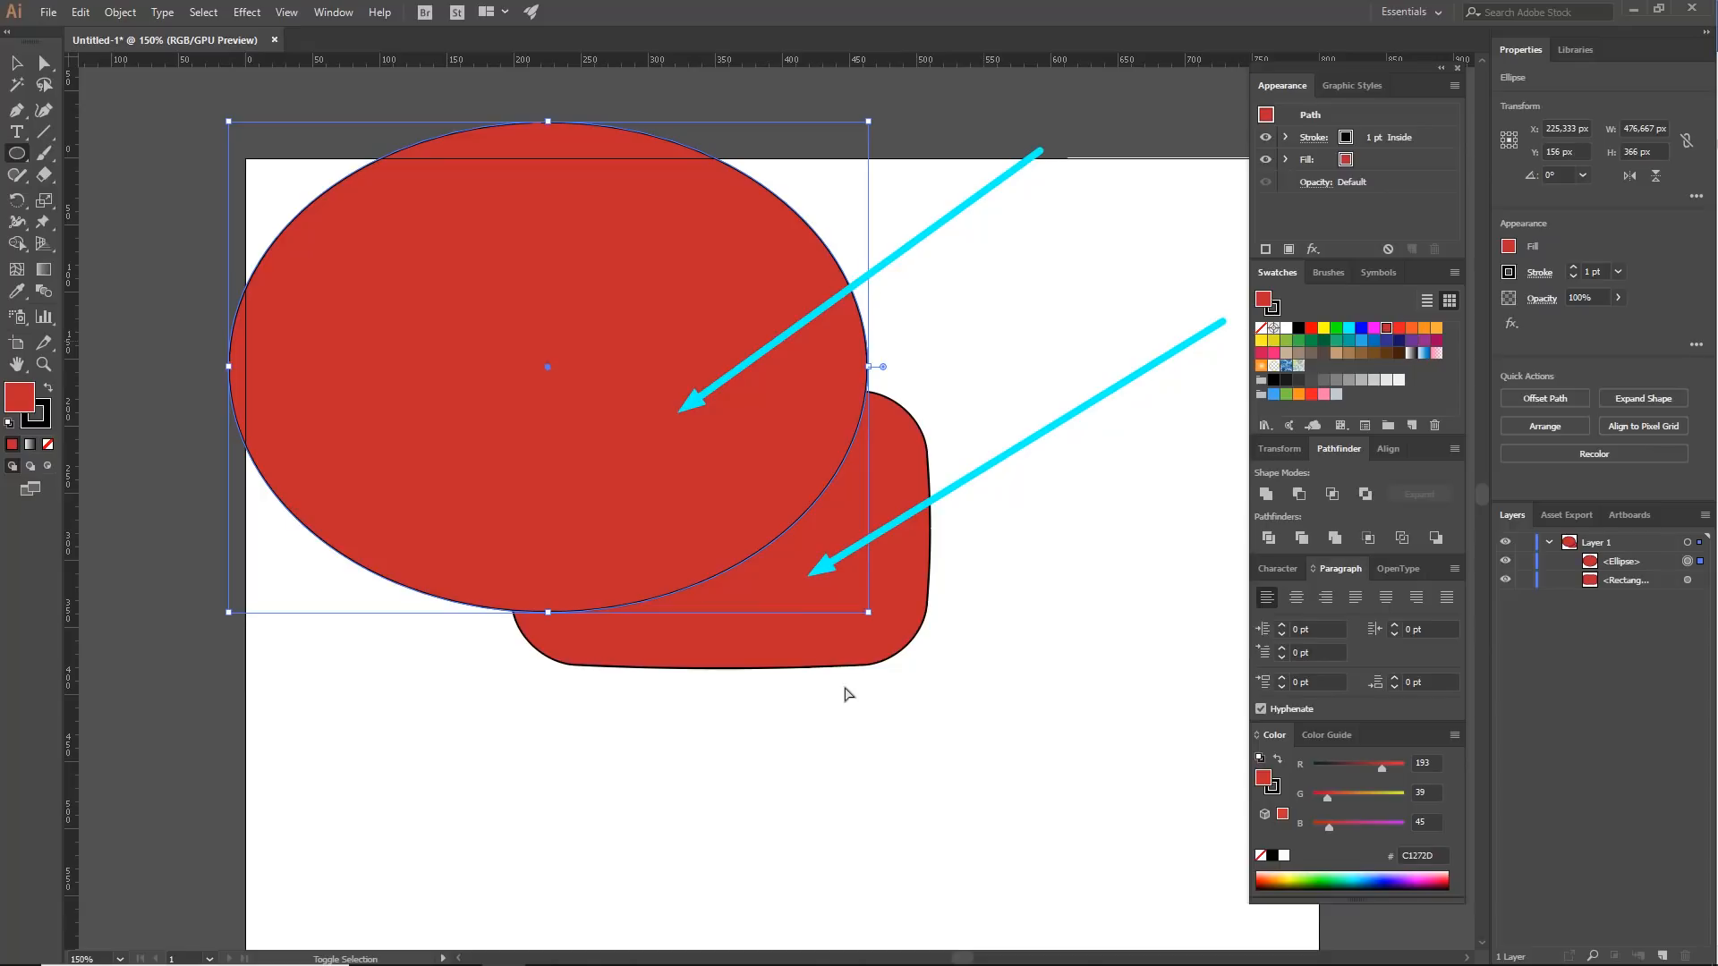
left_click(760, 437)
key("Escape")
key("v")
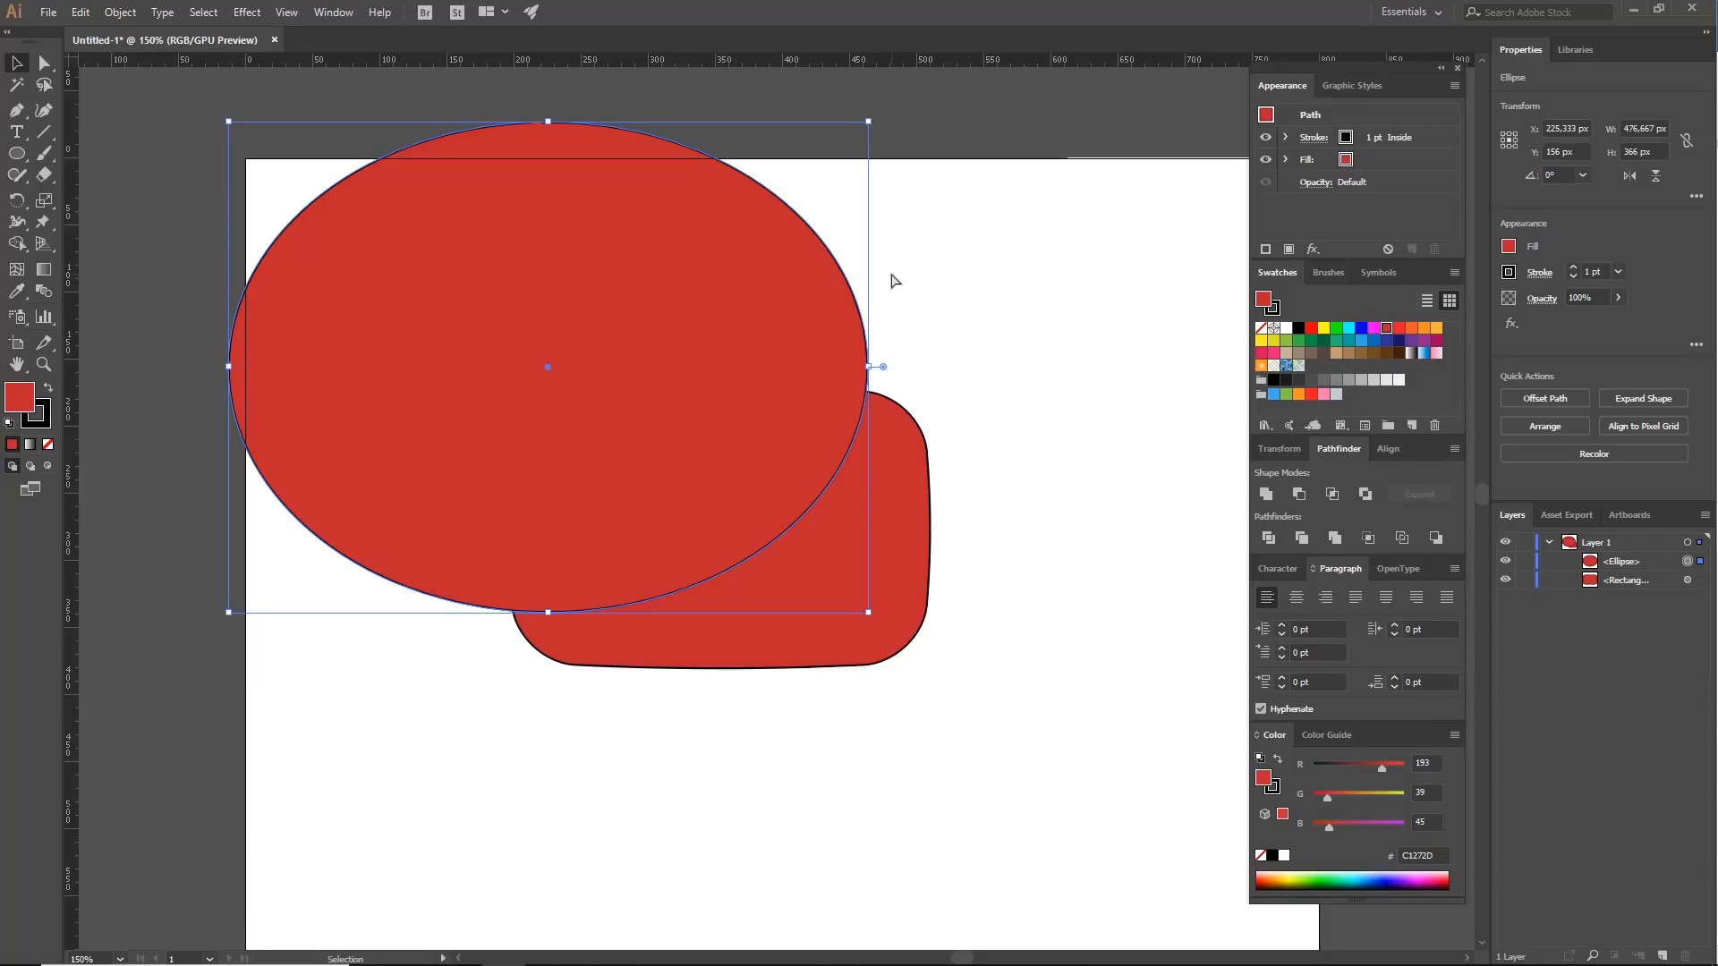
key("ctrl")
mouse_move(863, 392)
left_mouse_down()
mouse_move(791, 536)
mouse_move(711, 576)
mouse_move(512, 616)
mouse_move(505, 499)
mouse_move(524, 430)
mouse_move(563, 400)
mouse_move(861, 390)
mouse_move(835, 440)
mouse_move(748, 514)
mouse_move(707, 522)
left_mouse_up()
mouse_move(710, 463)
left_mouse_down()
mouse_move(653, 441)
mouse_move(604, 454)
mouse_move(572, 515)
left_mouse_up()
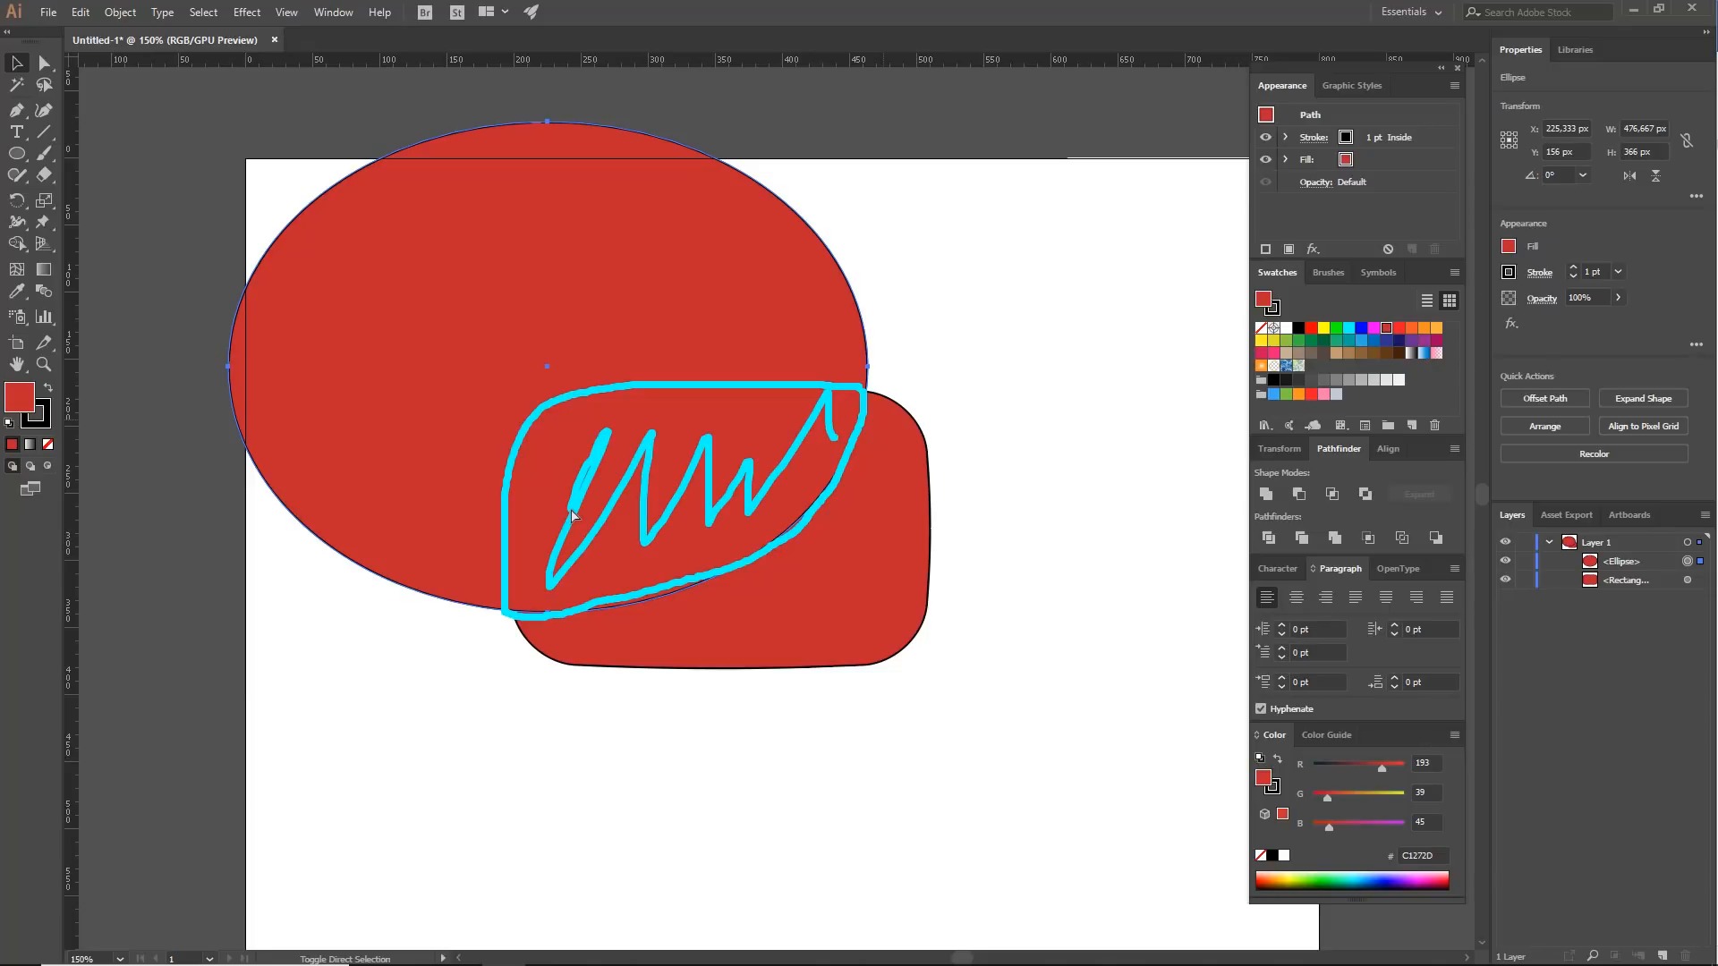
key("Escape")
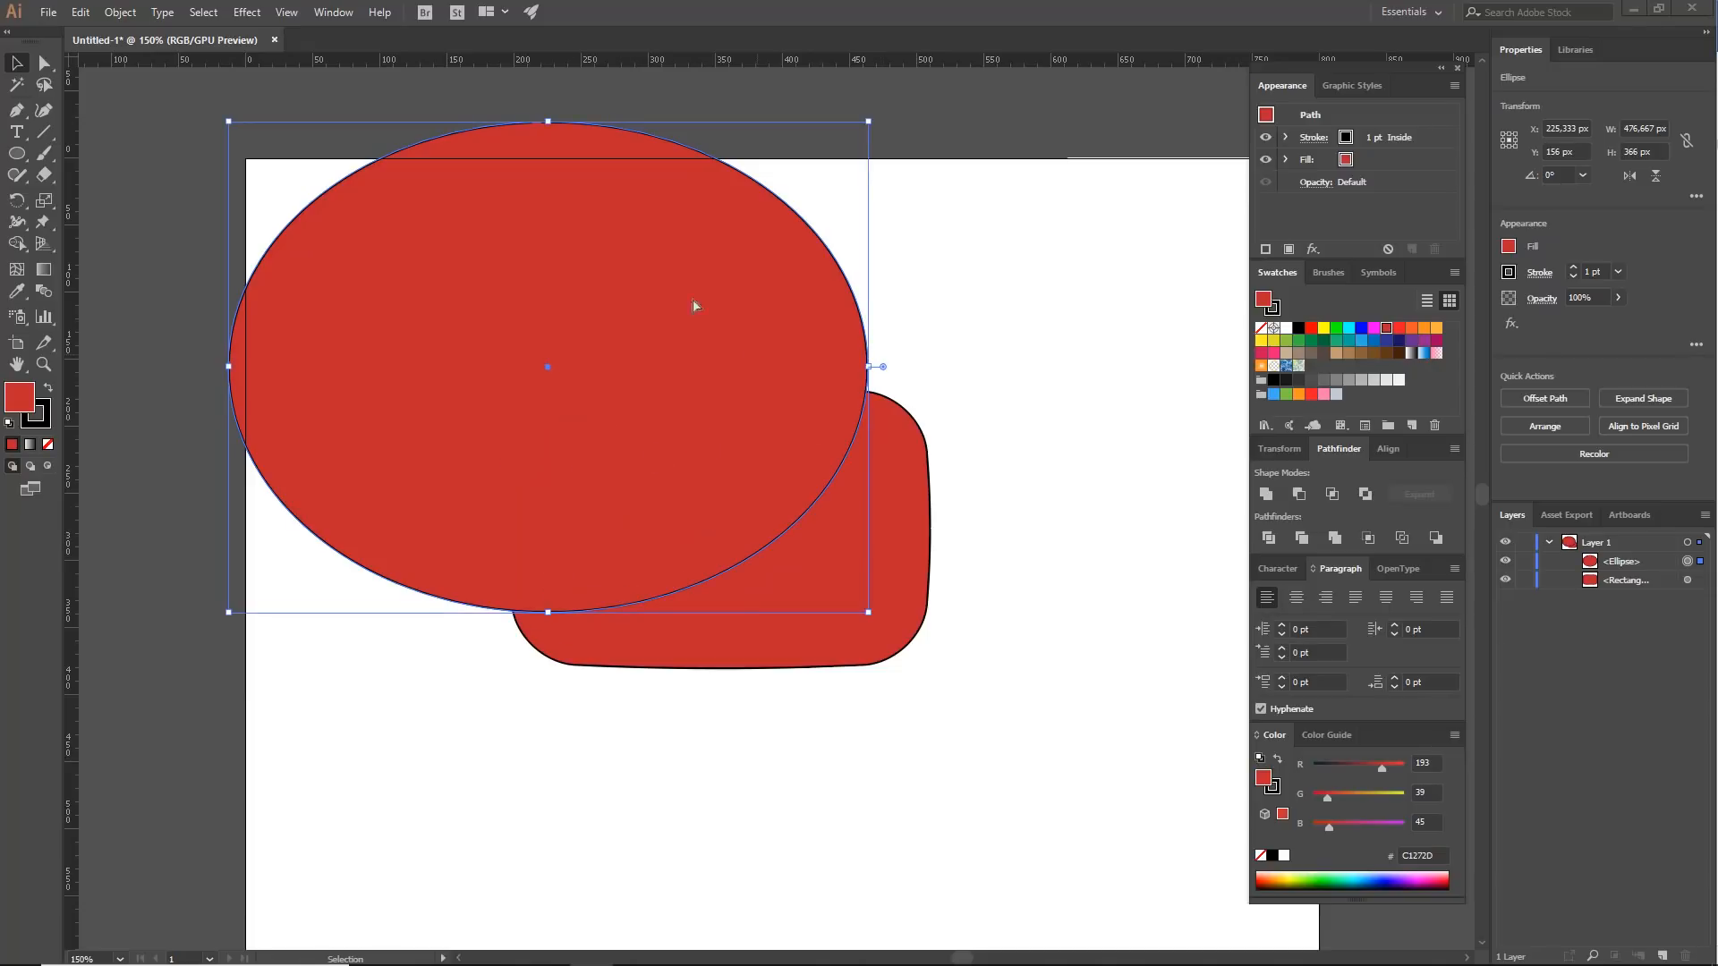
left_click_drag(669, 258, 334, 131)
left_click_drag(319, 202, 823, 484)
key("ctrl+z")
key("ctrl+z")
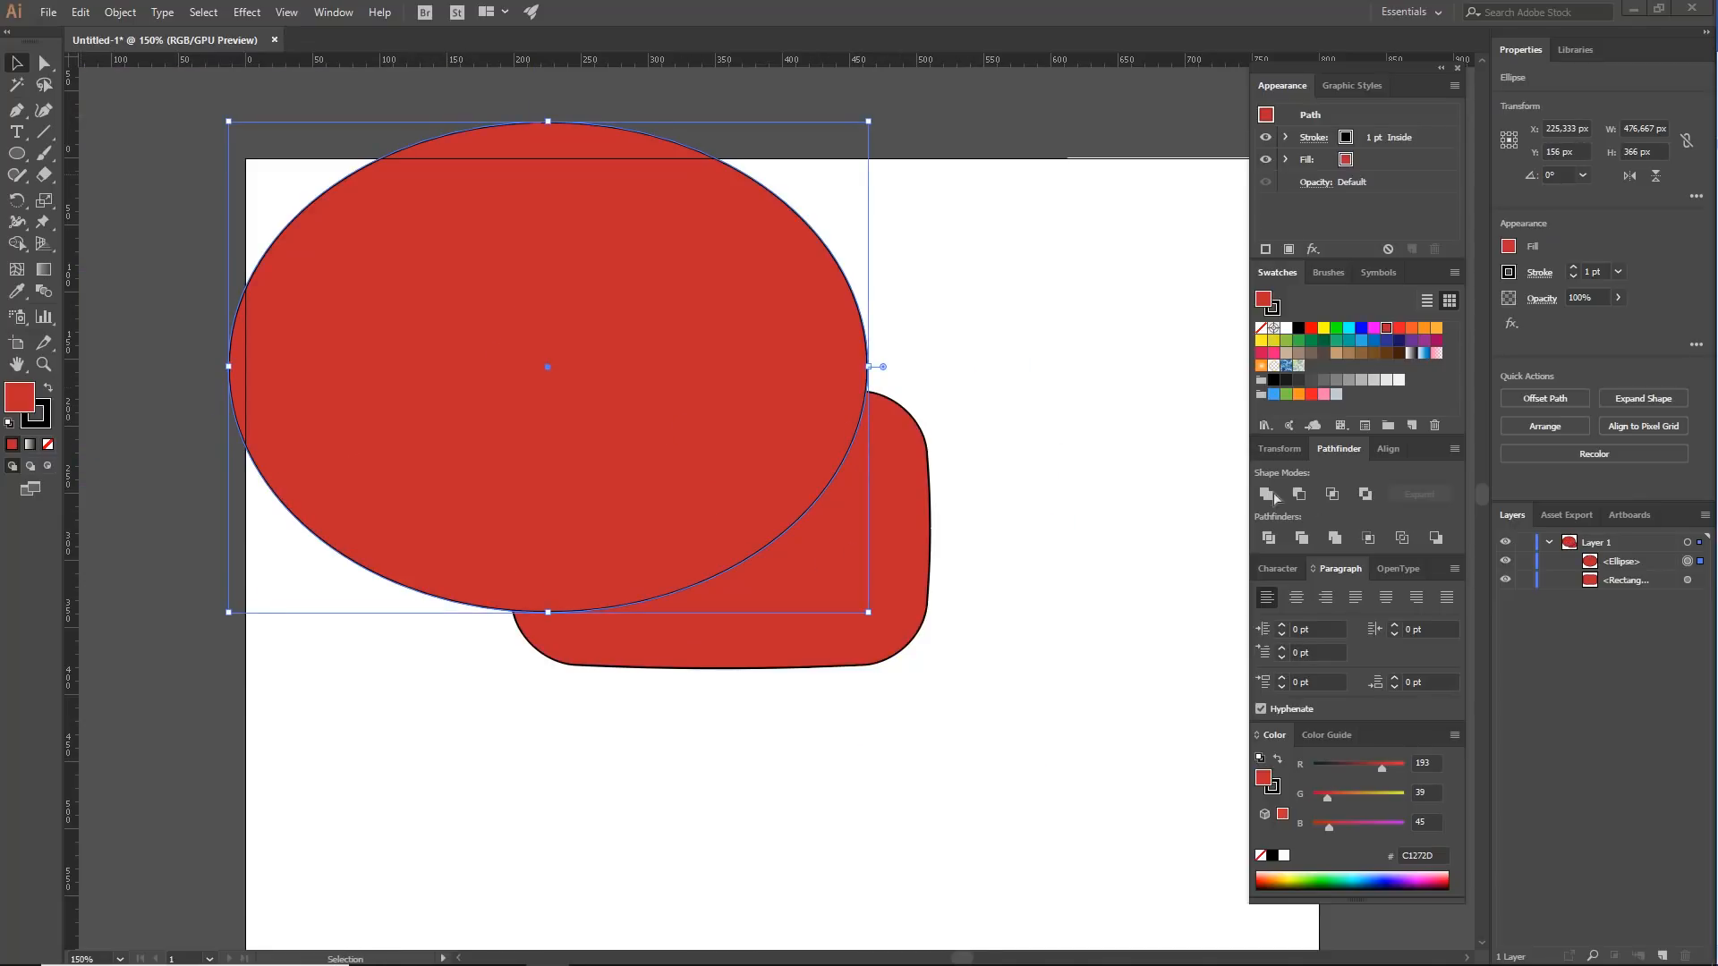
- Copy the inflated rectangle and paste the copy directly in front of the original
left_click(1019, 500)
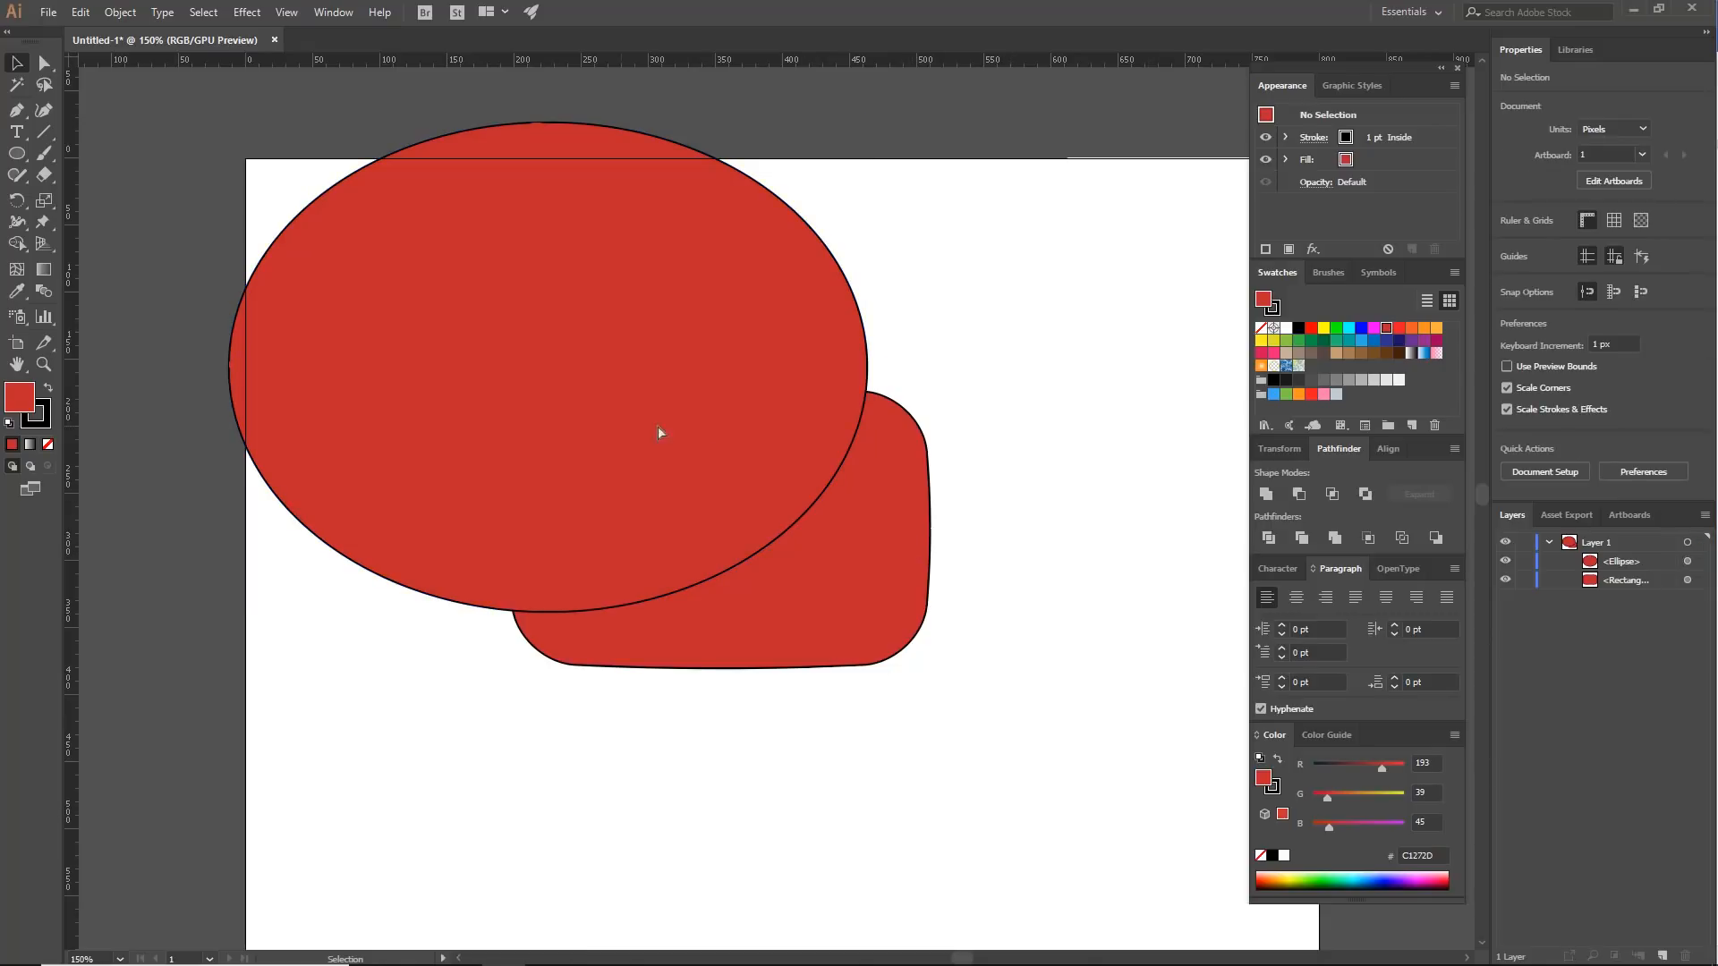
left_click(900, 522)
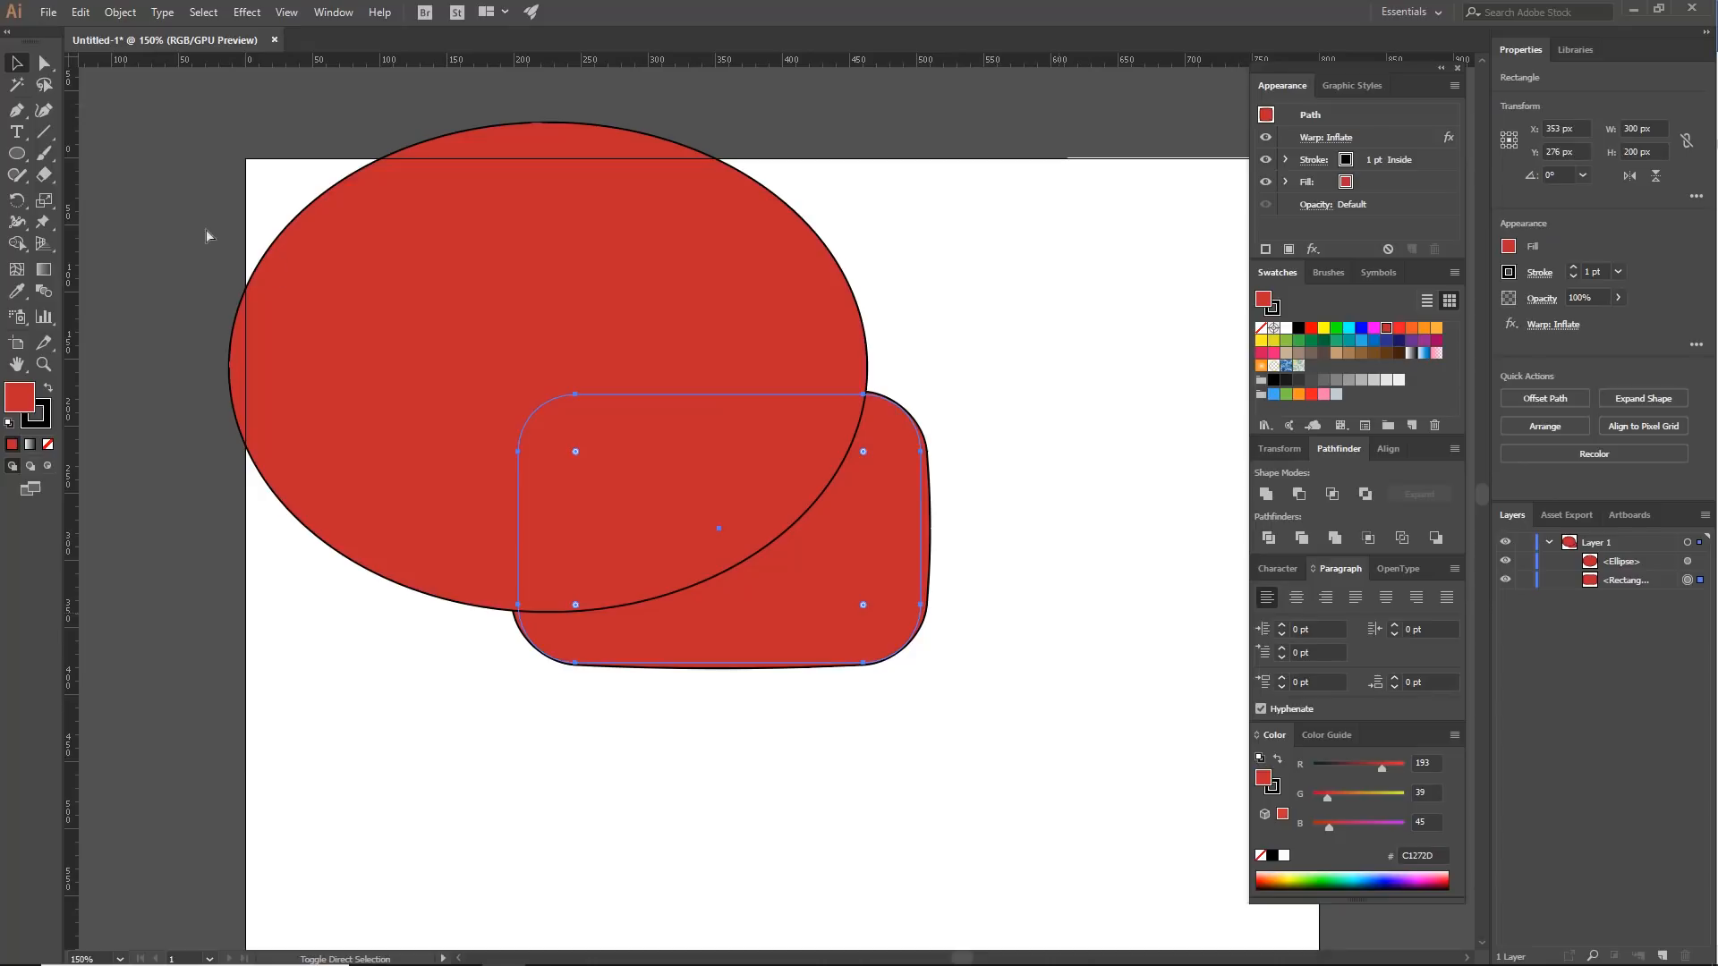
left_click(30, 66)
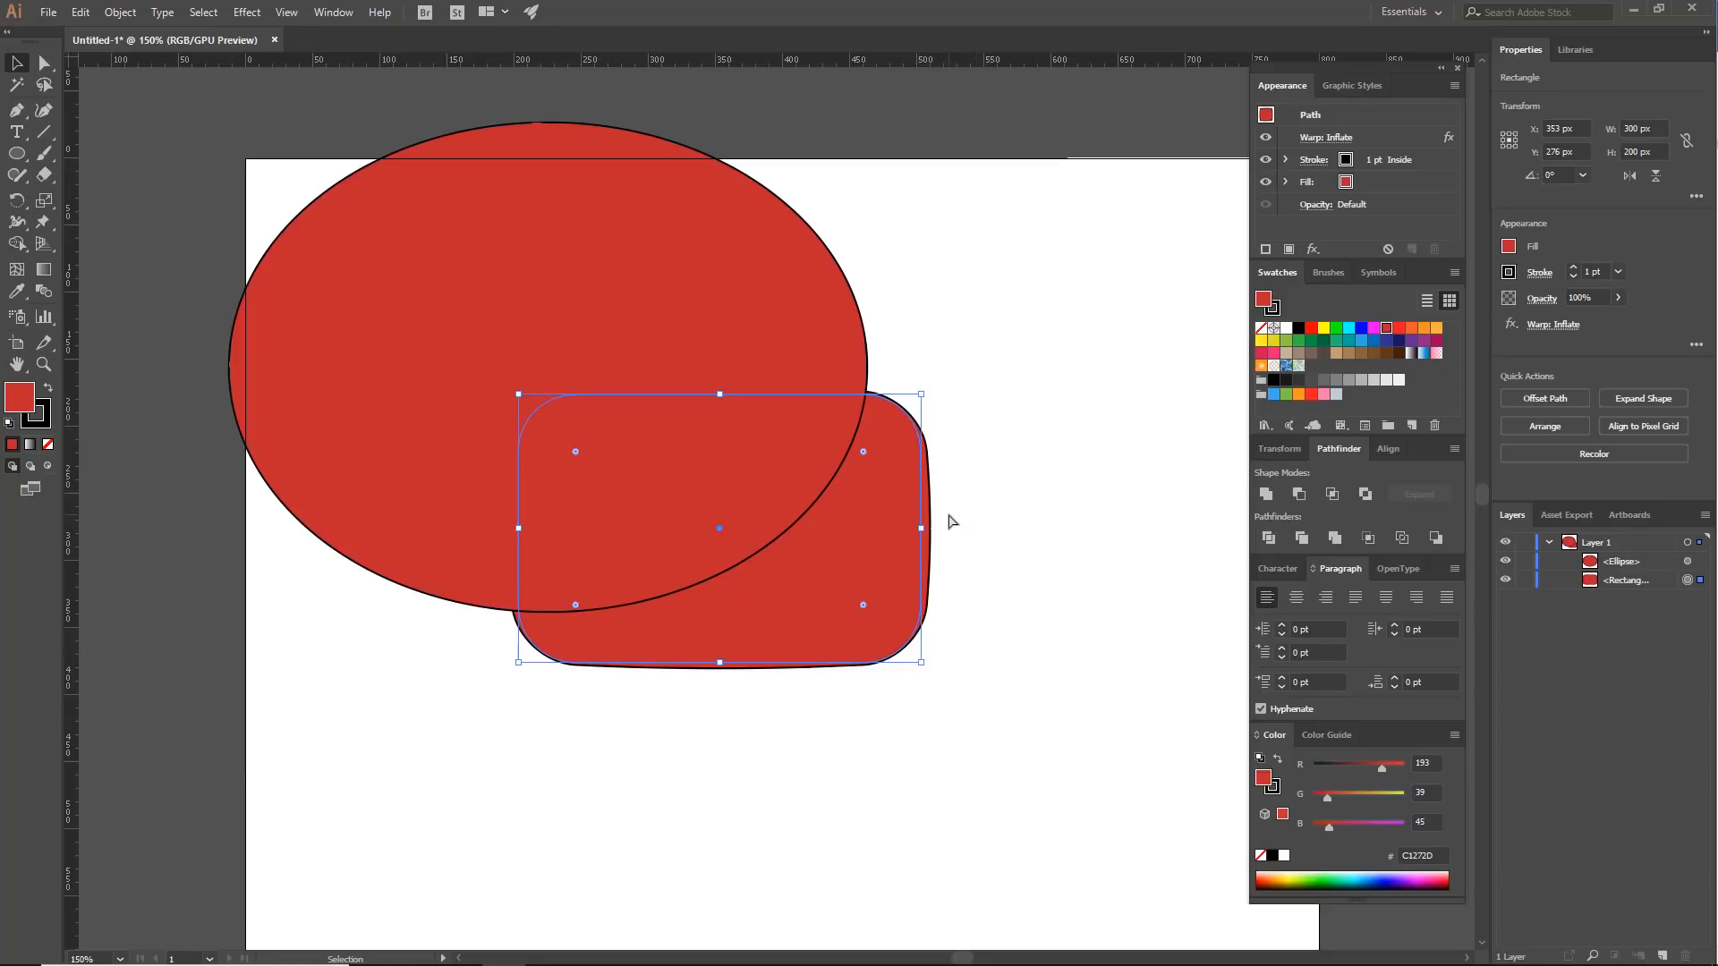
left_click(81, 15)
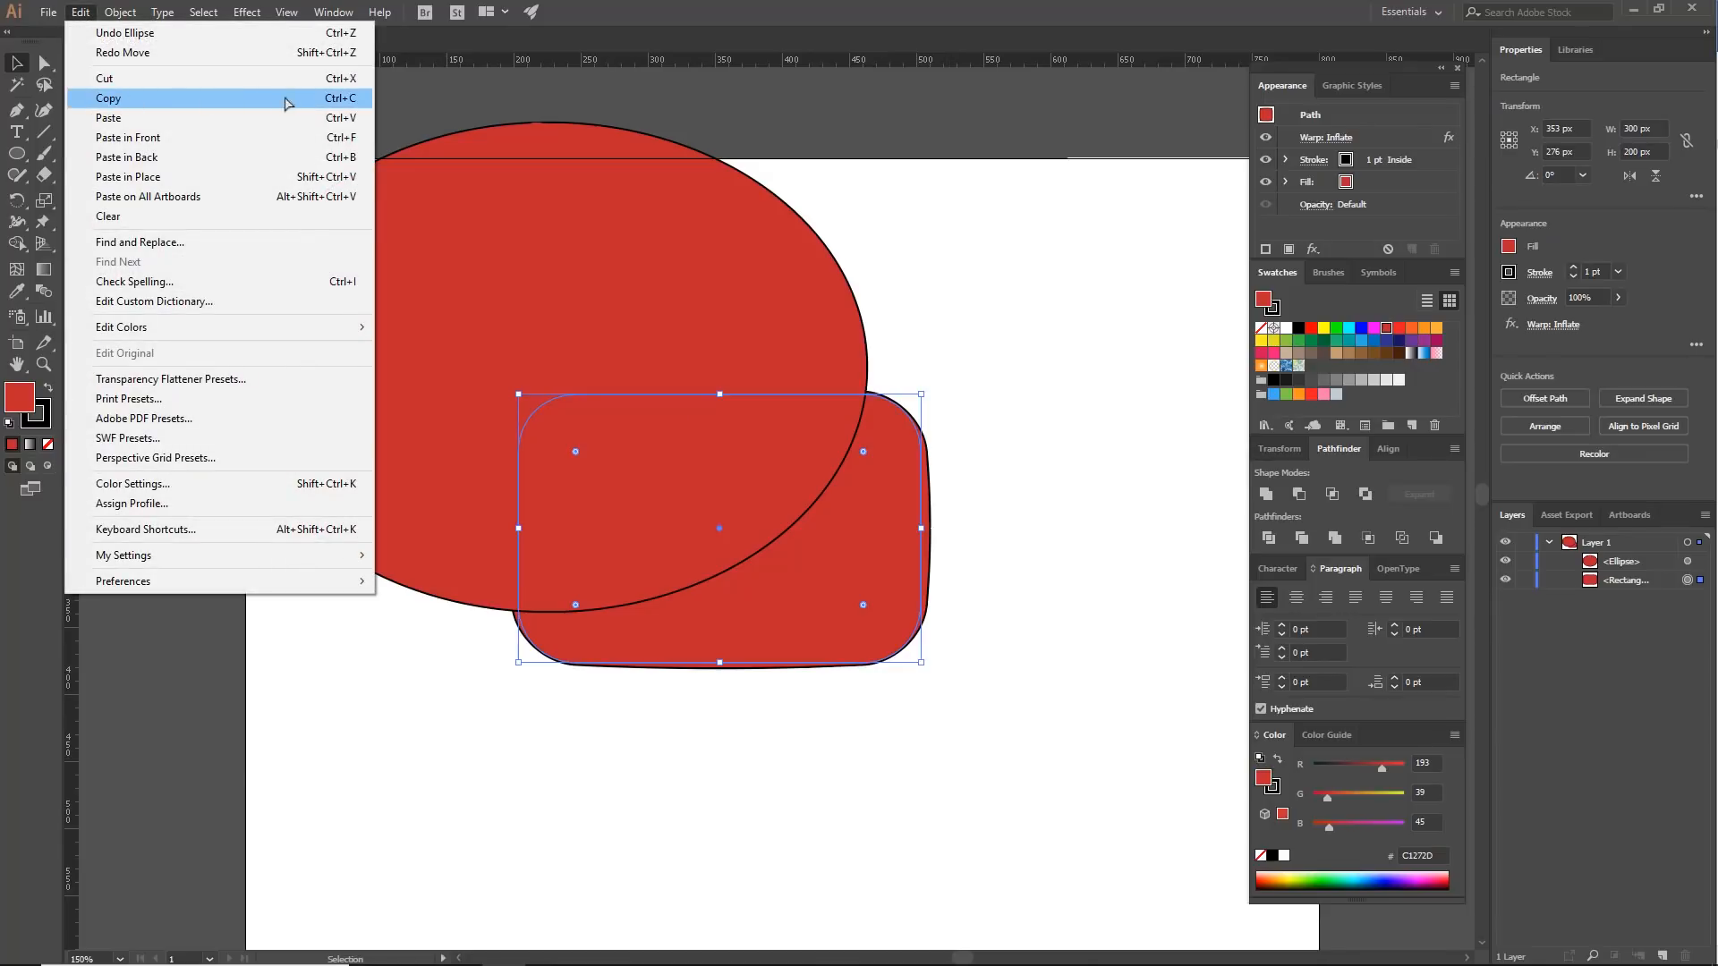
left_click(338, 101)
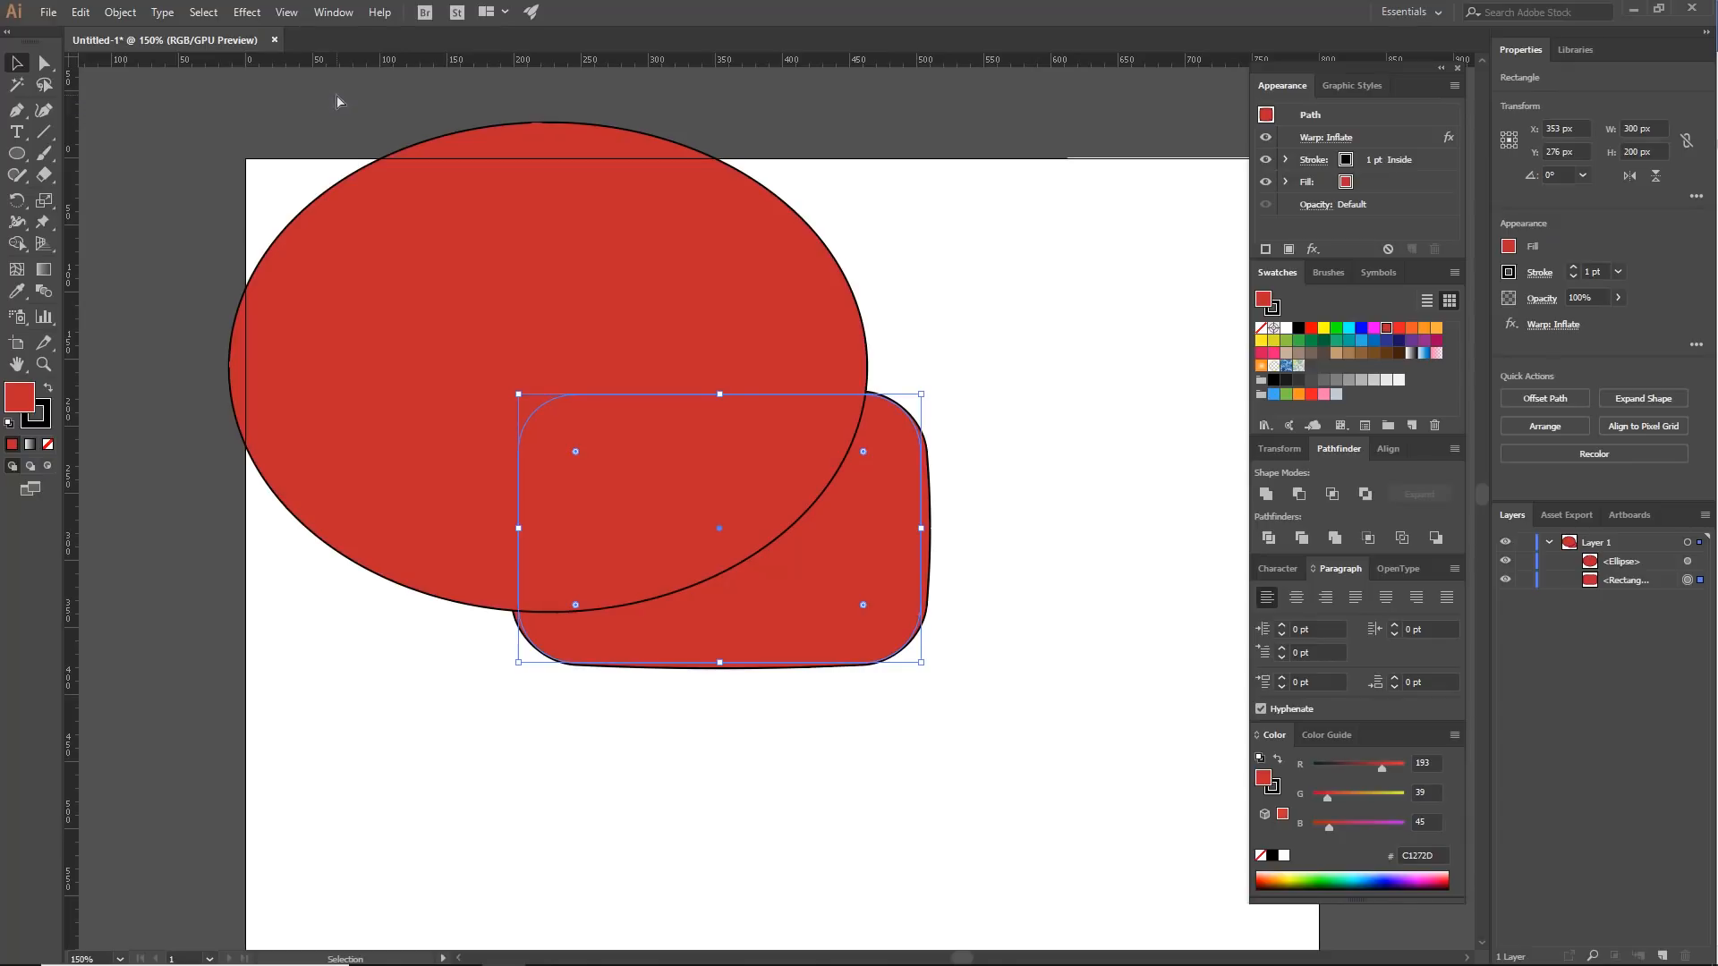
left_click(86, 15)
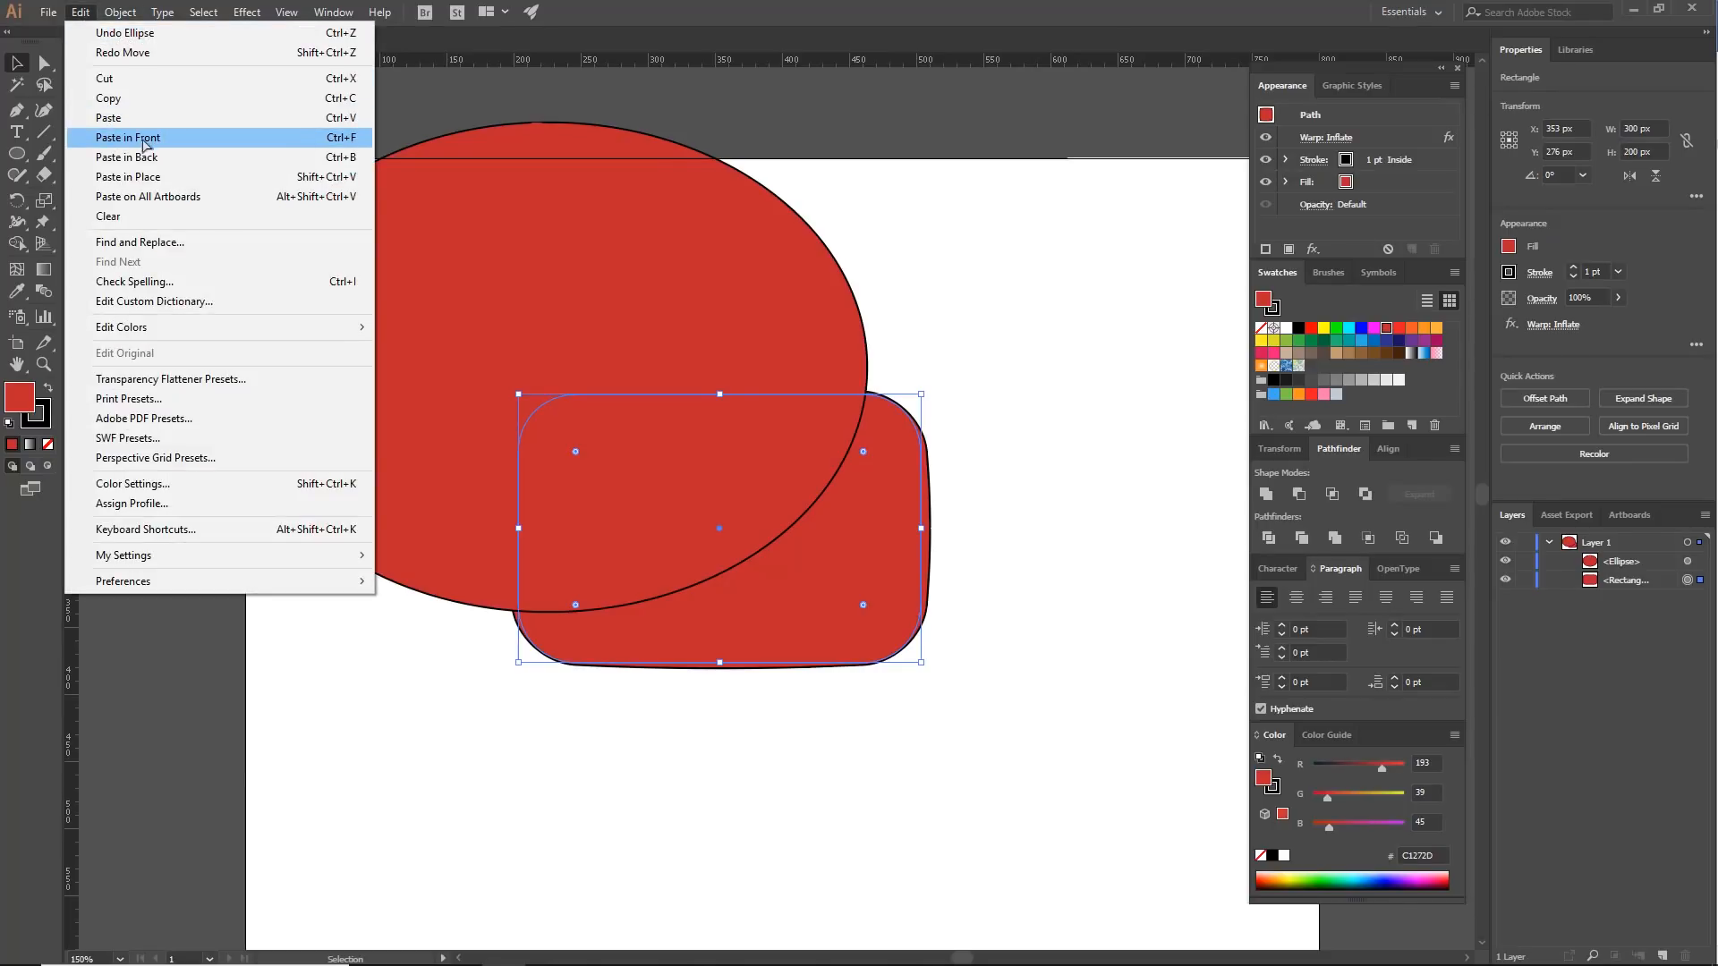
left_click(197, 144)
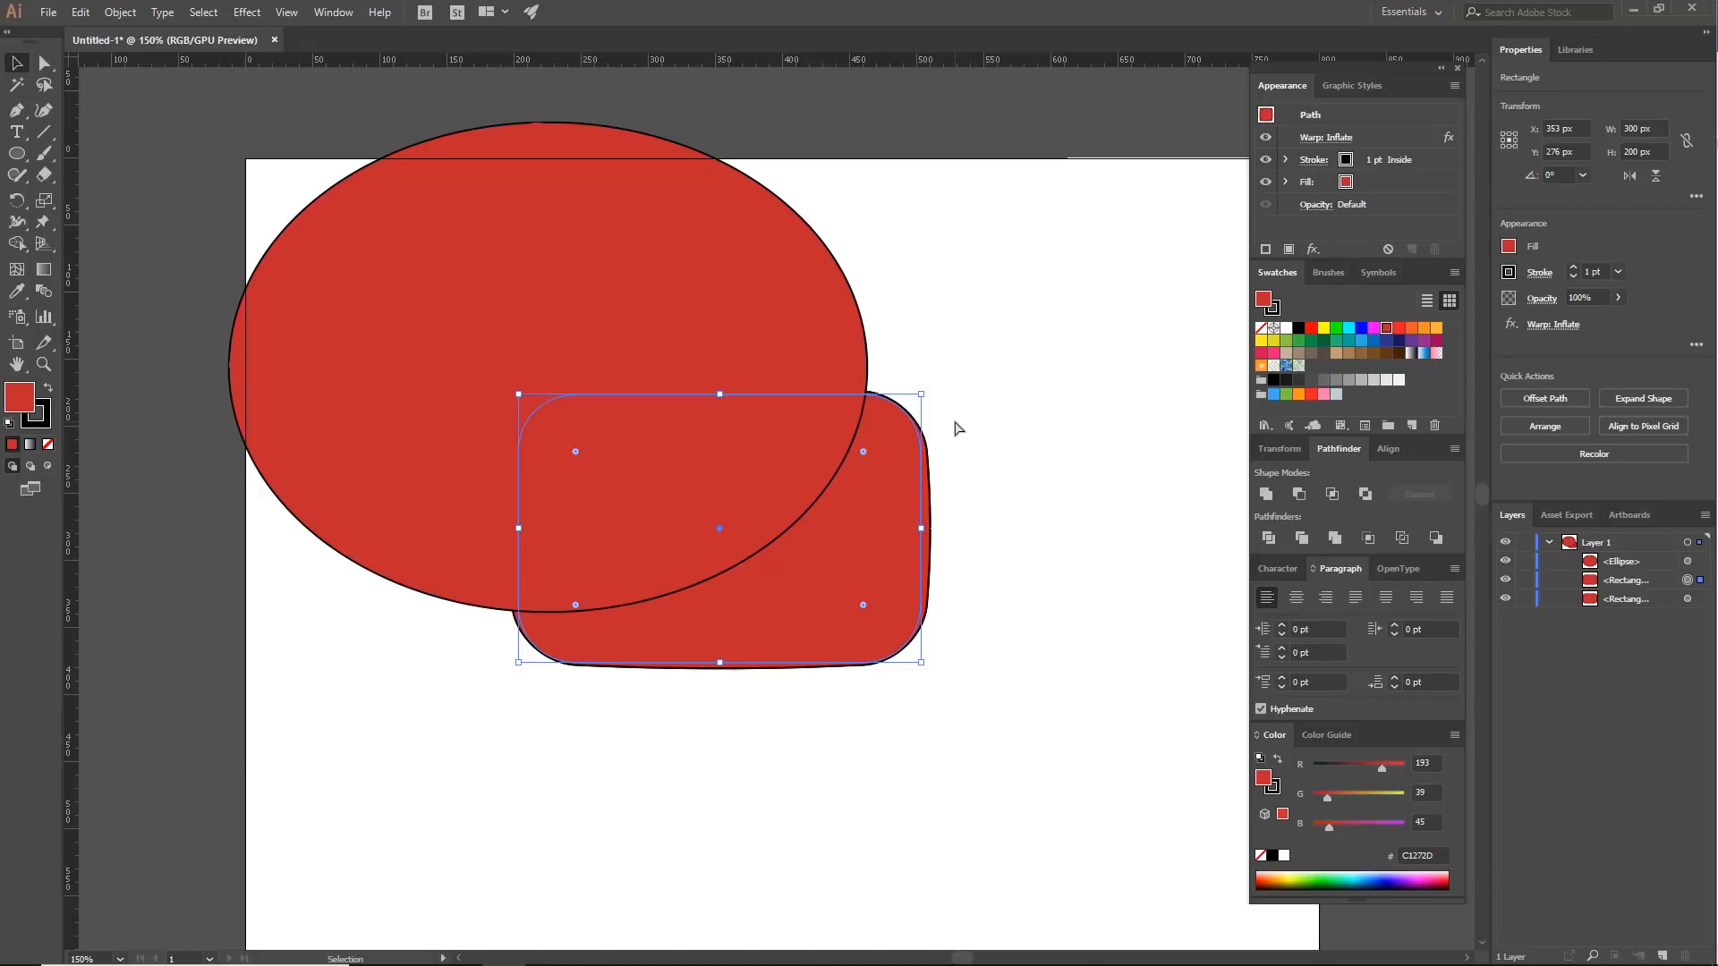
- Fill the front copy of the rectangle with the light grey swatch R=230 G=230 B=230
key("ctrl")
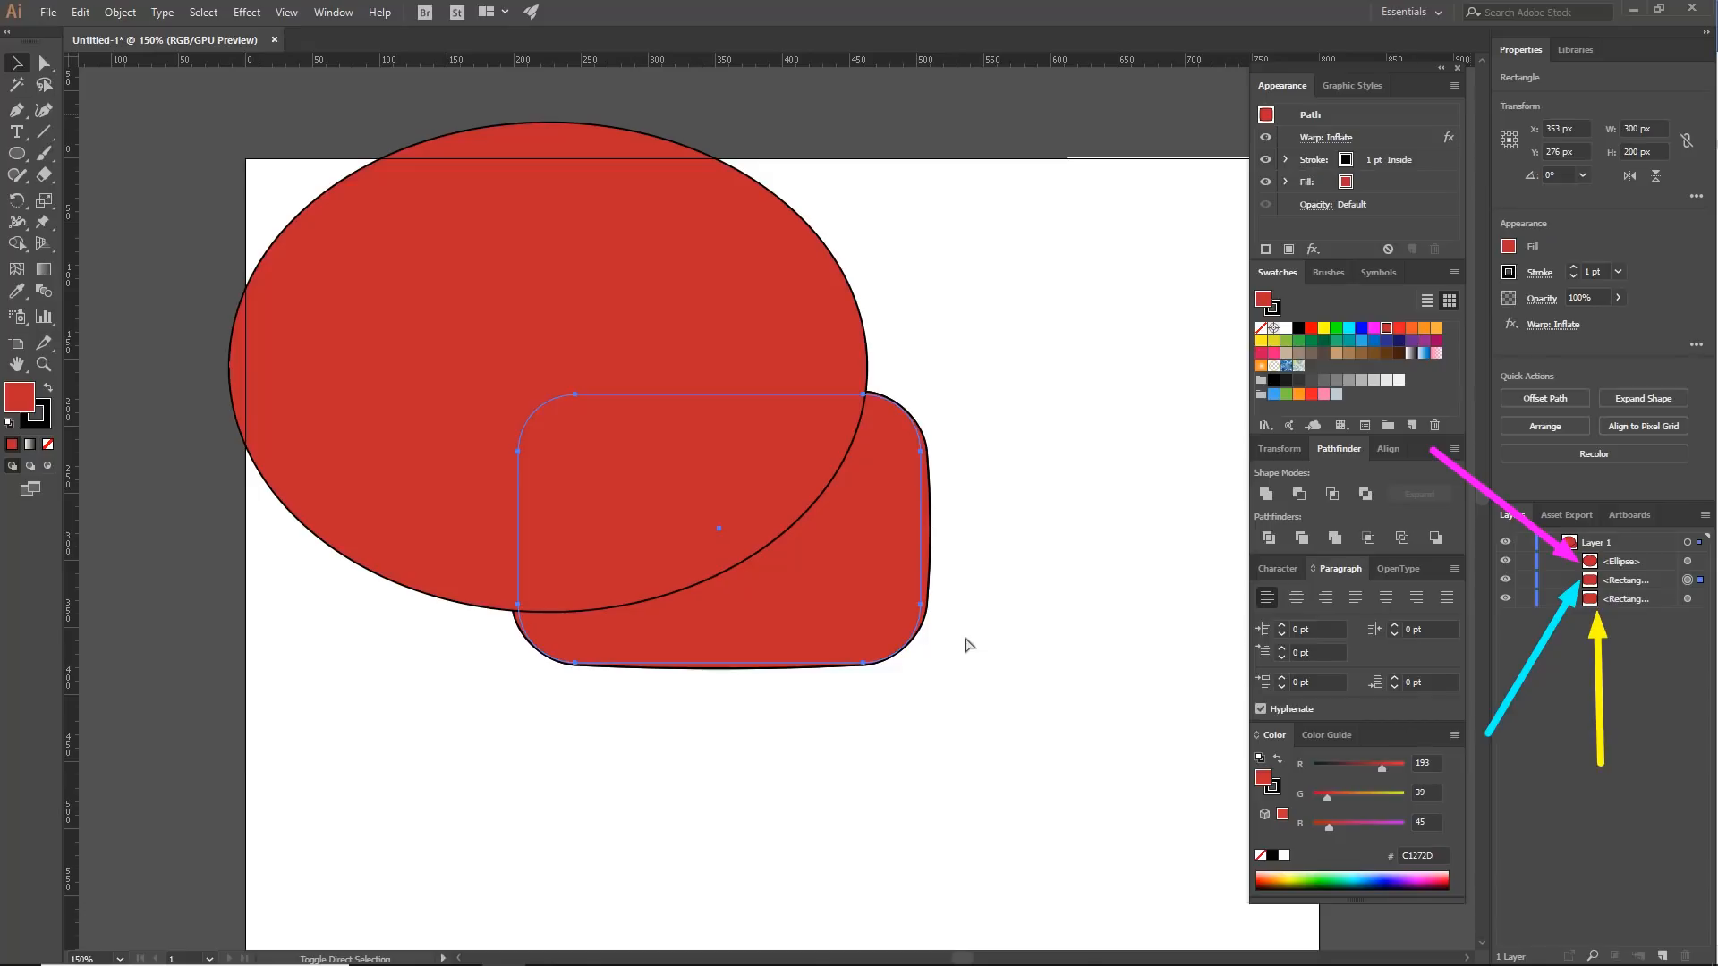
left_click(1029, 717)
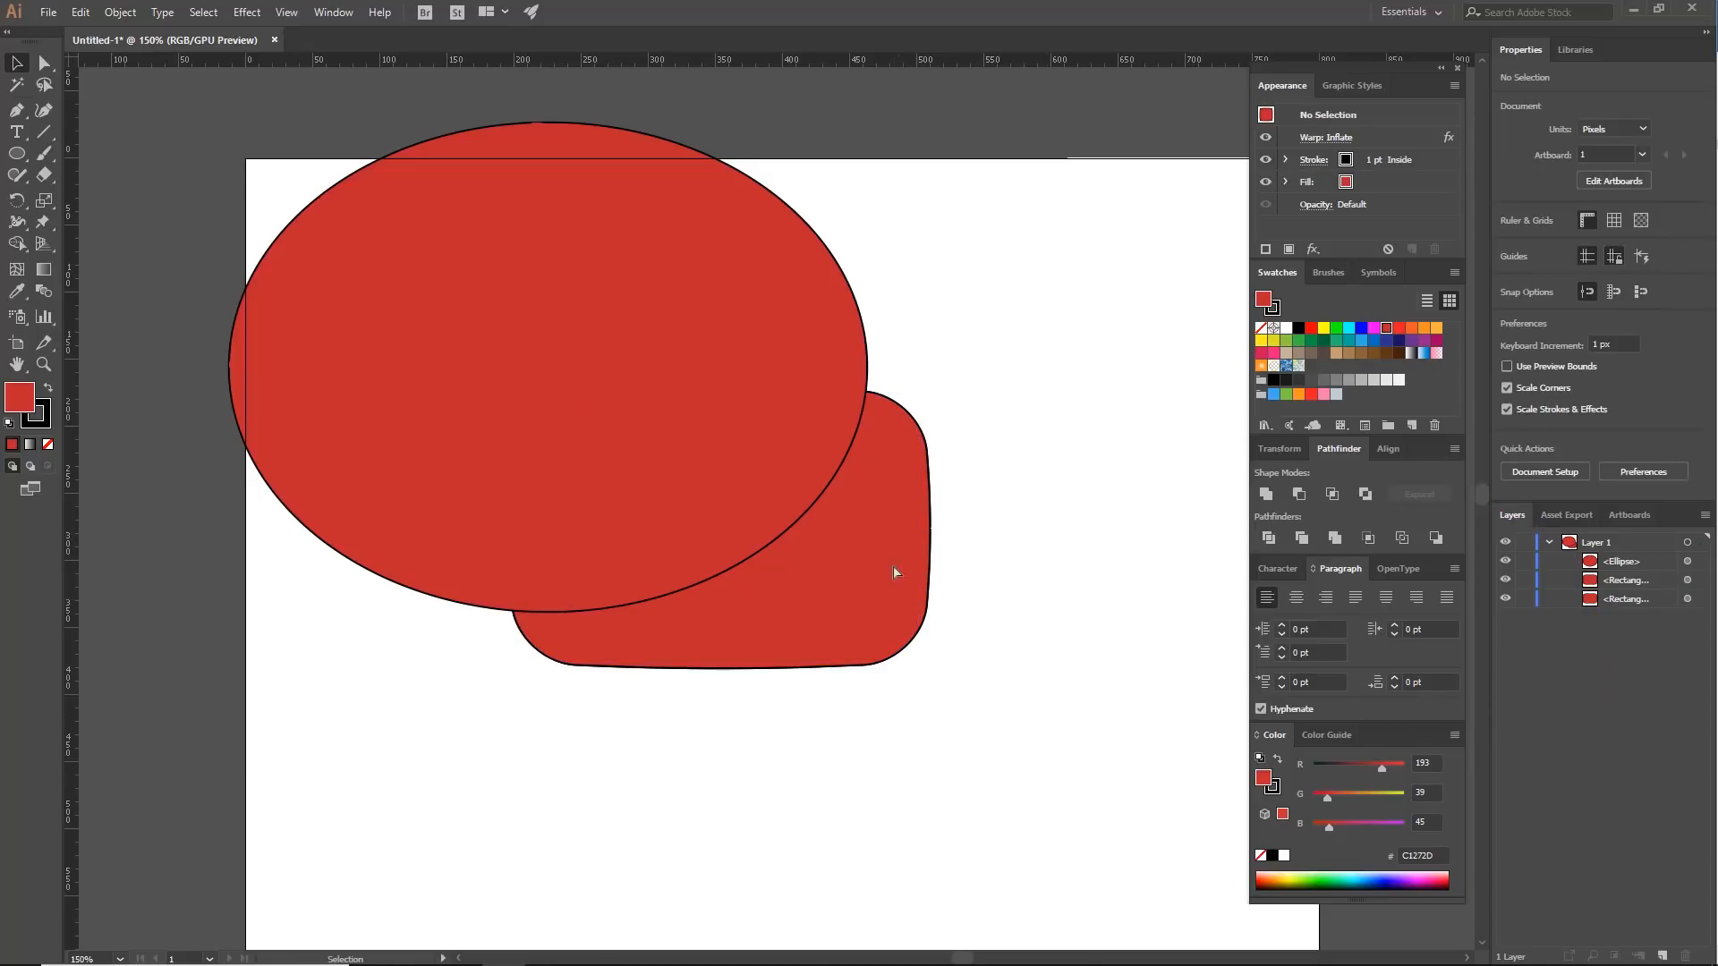
left_click(876, 523)
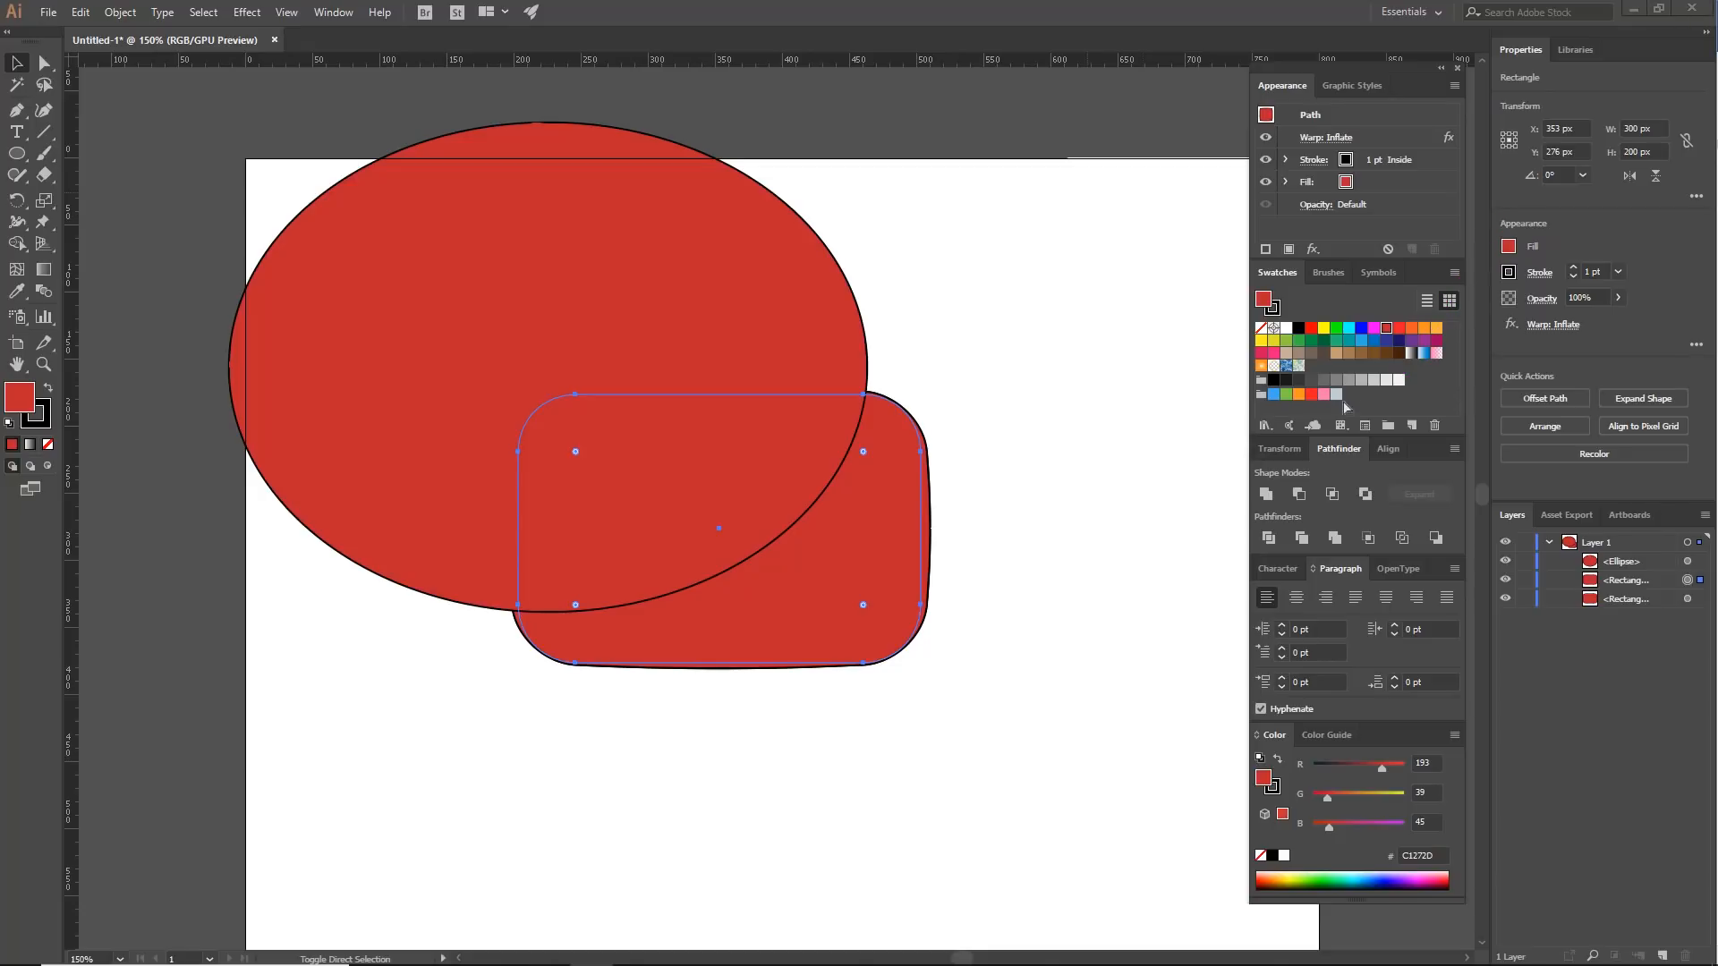
left_click(1388, 380)
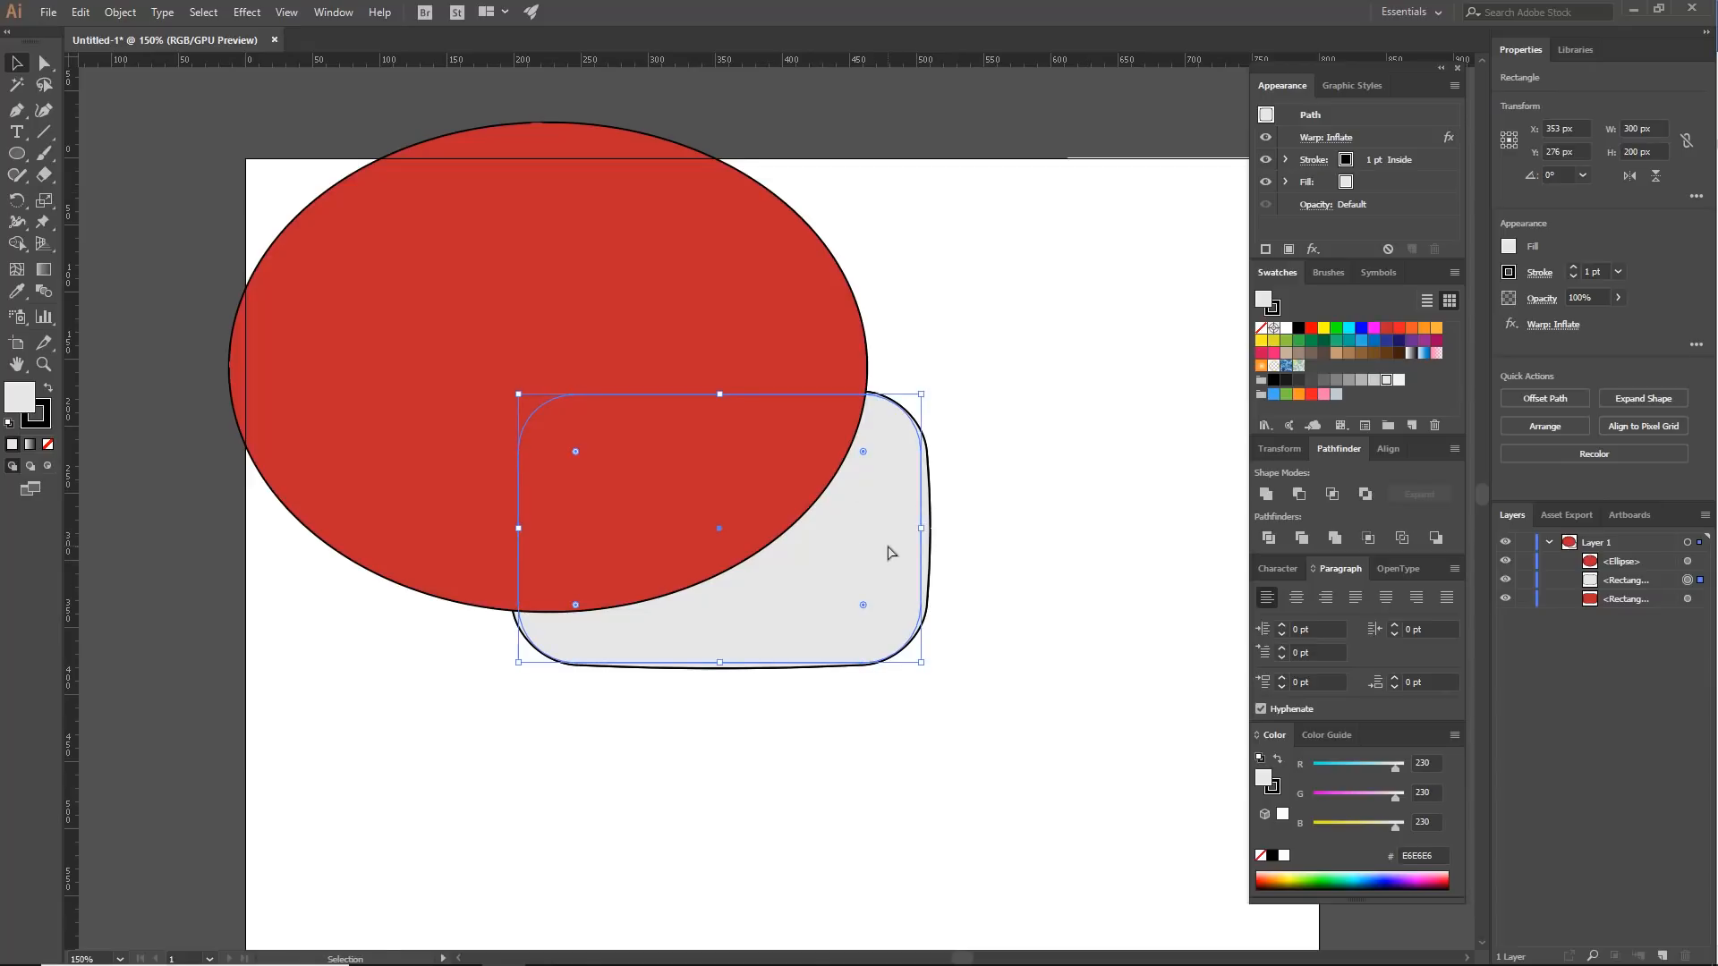
- Clip the light grey rectangle copy with the large overlapping ellipse using a clipping mask, and deselect the result
left_click(1031, 364)
left_click(929, 592)
left_click(573, 244, "shift")
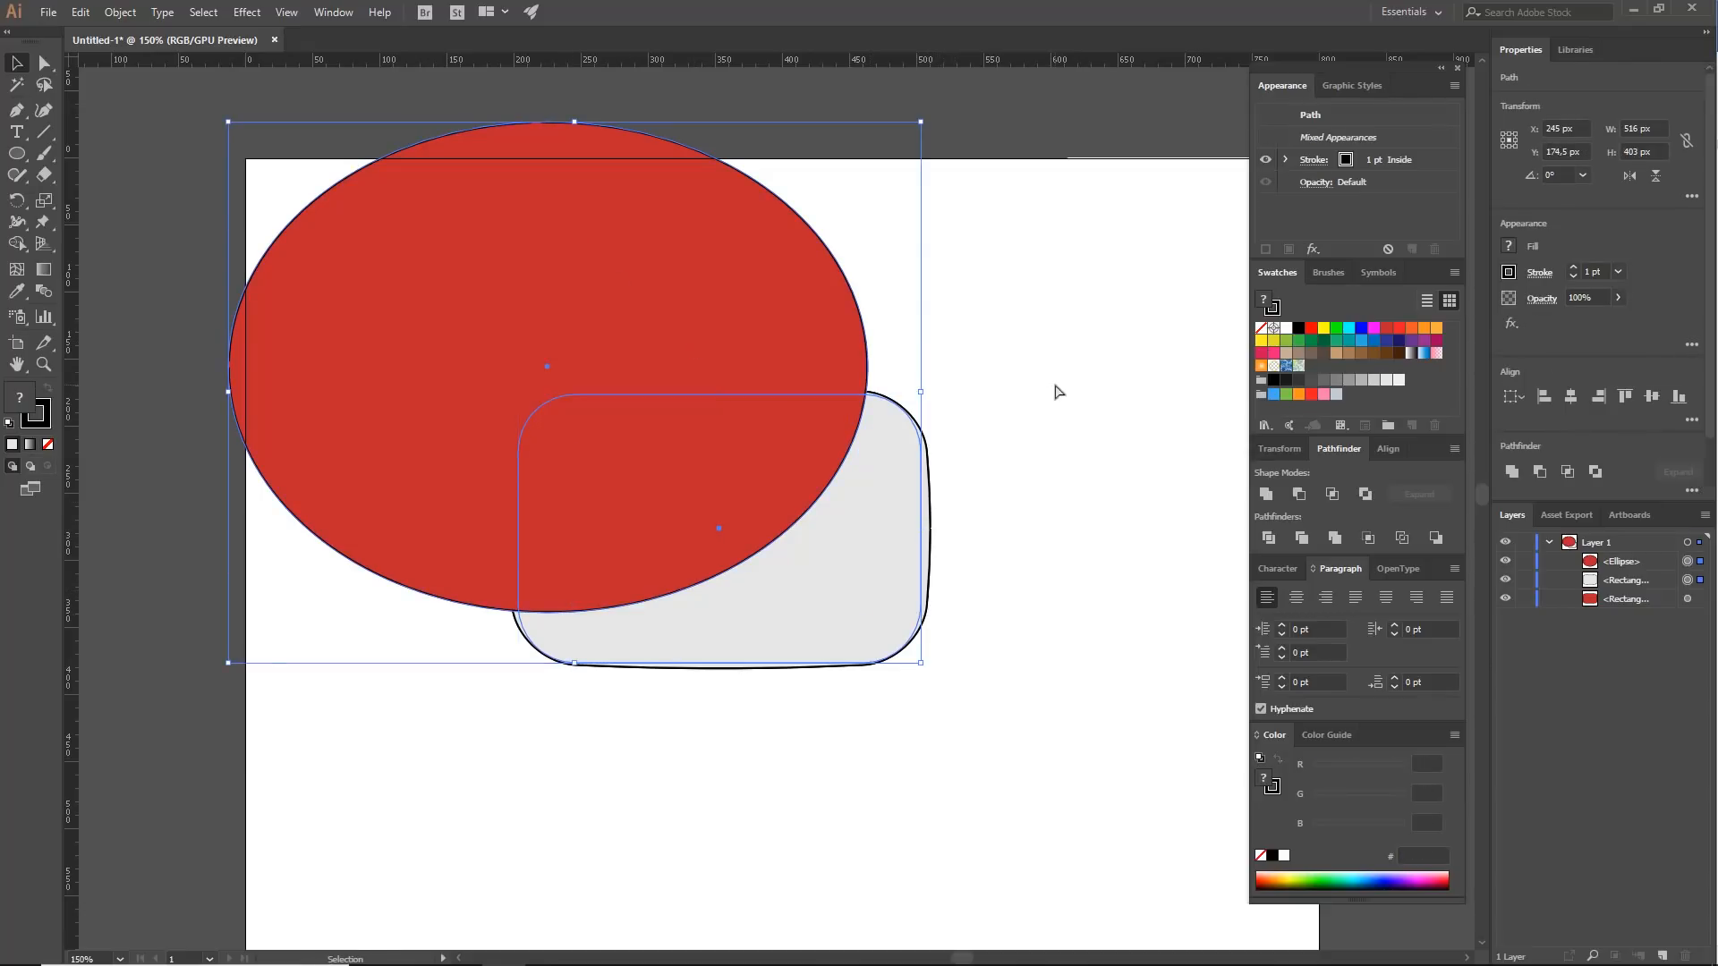
left_click_drag(1031, 282, 878, 522)
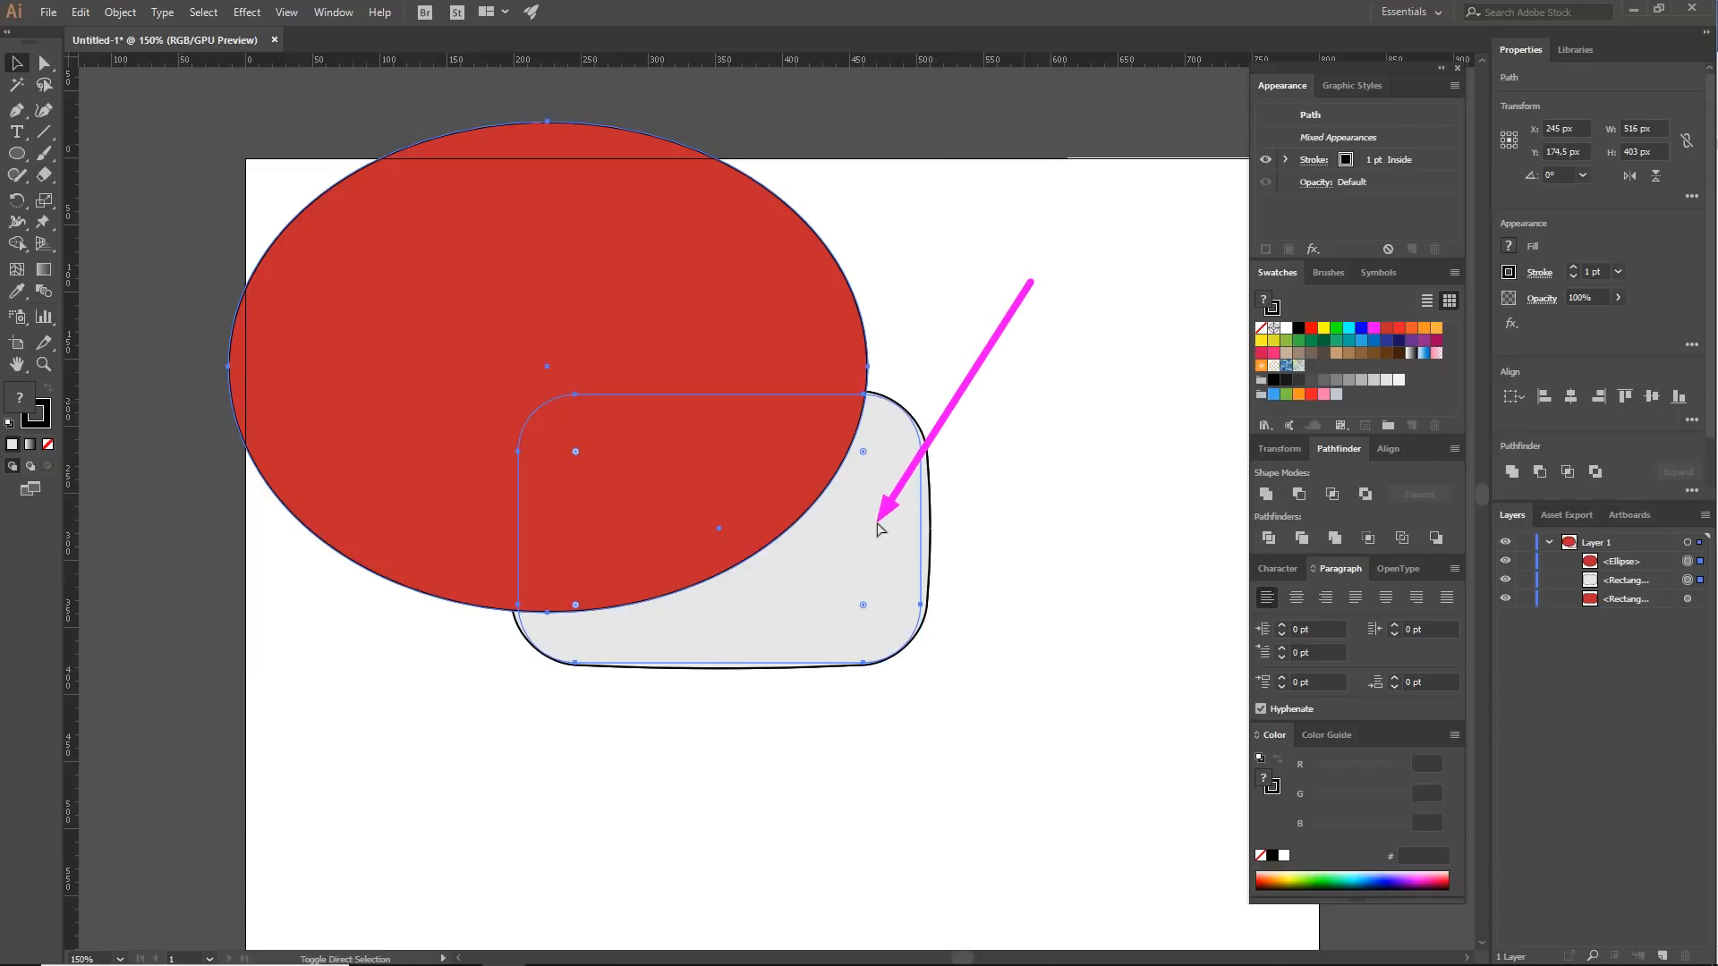
left_click_drag(1059, 76, 842, 252)
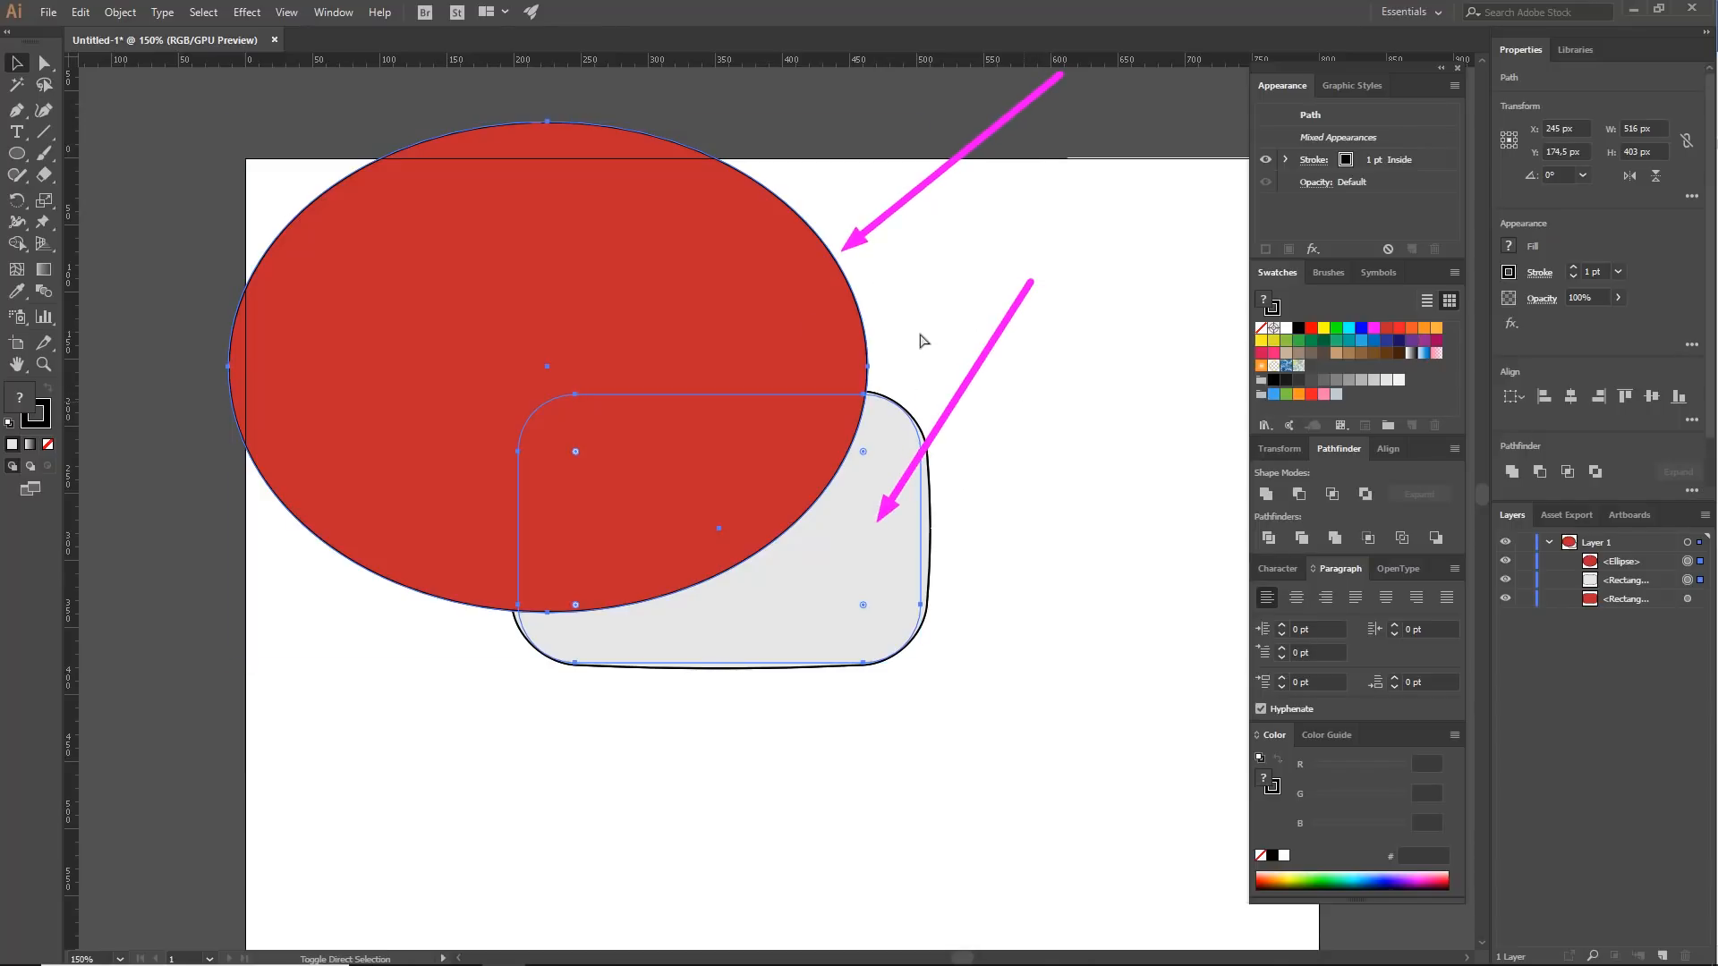
key("Escape")
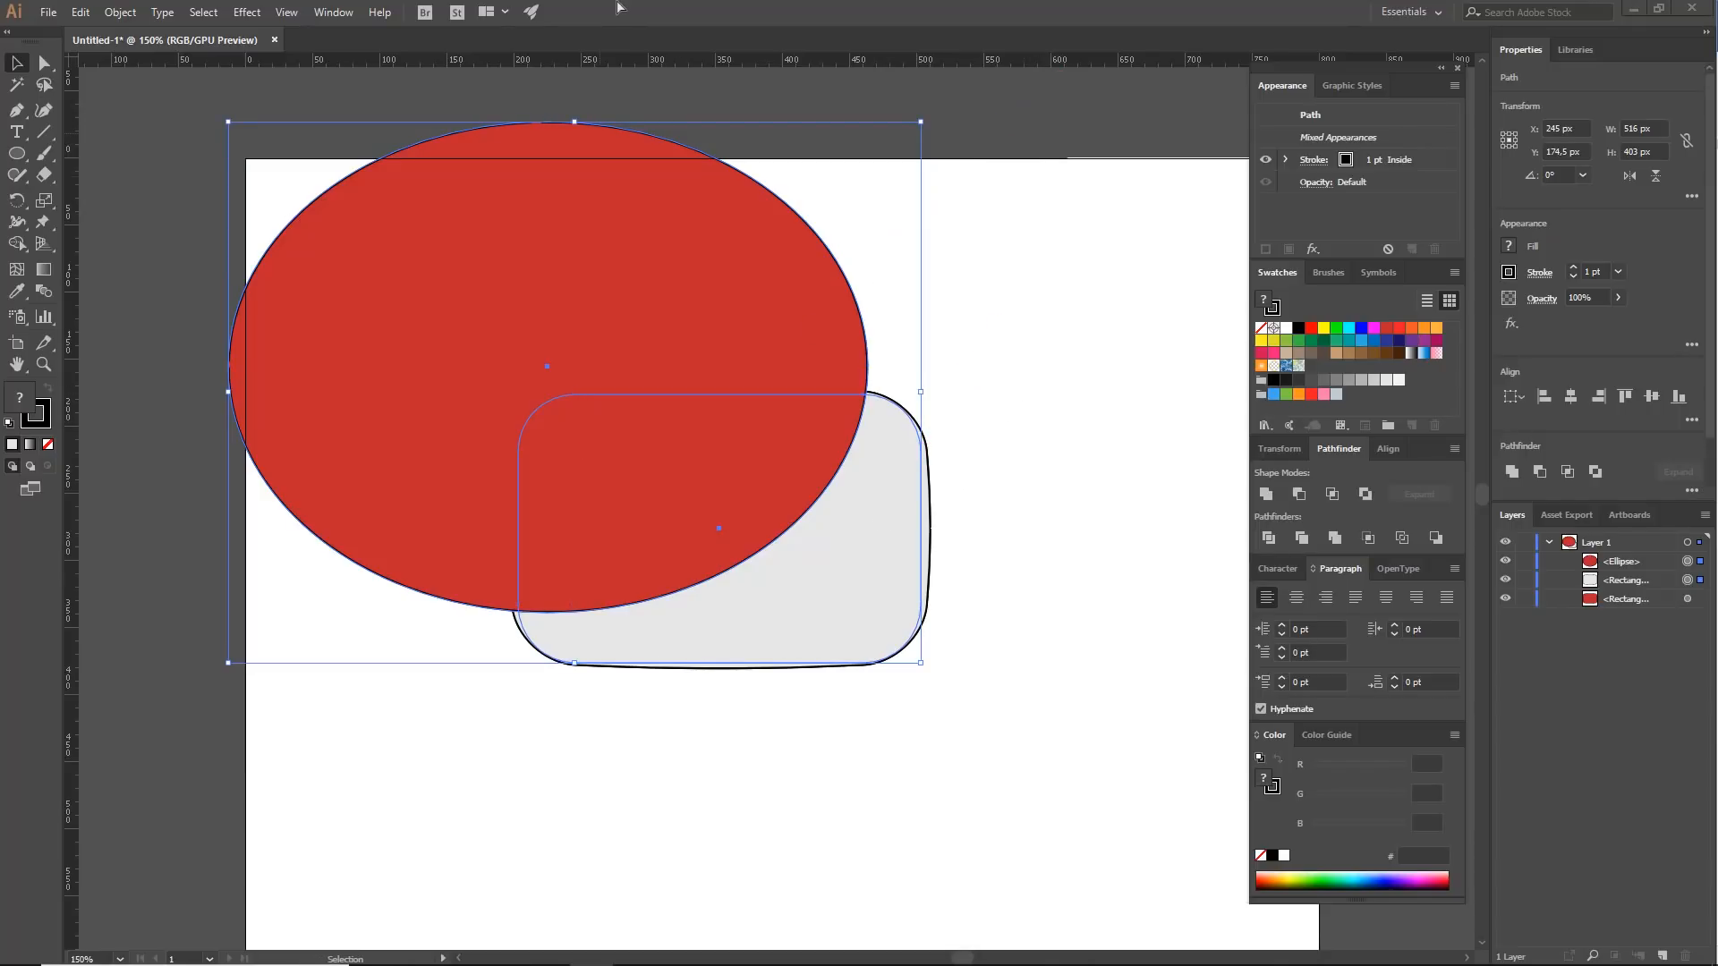
left_click(119, 13)
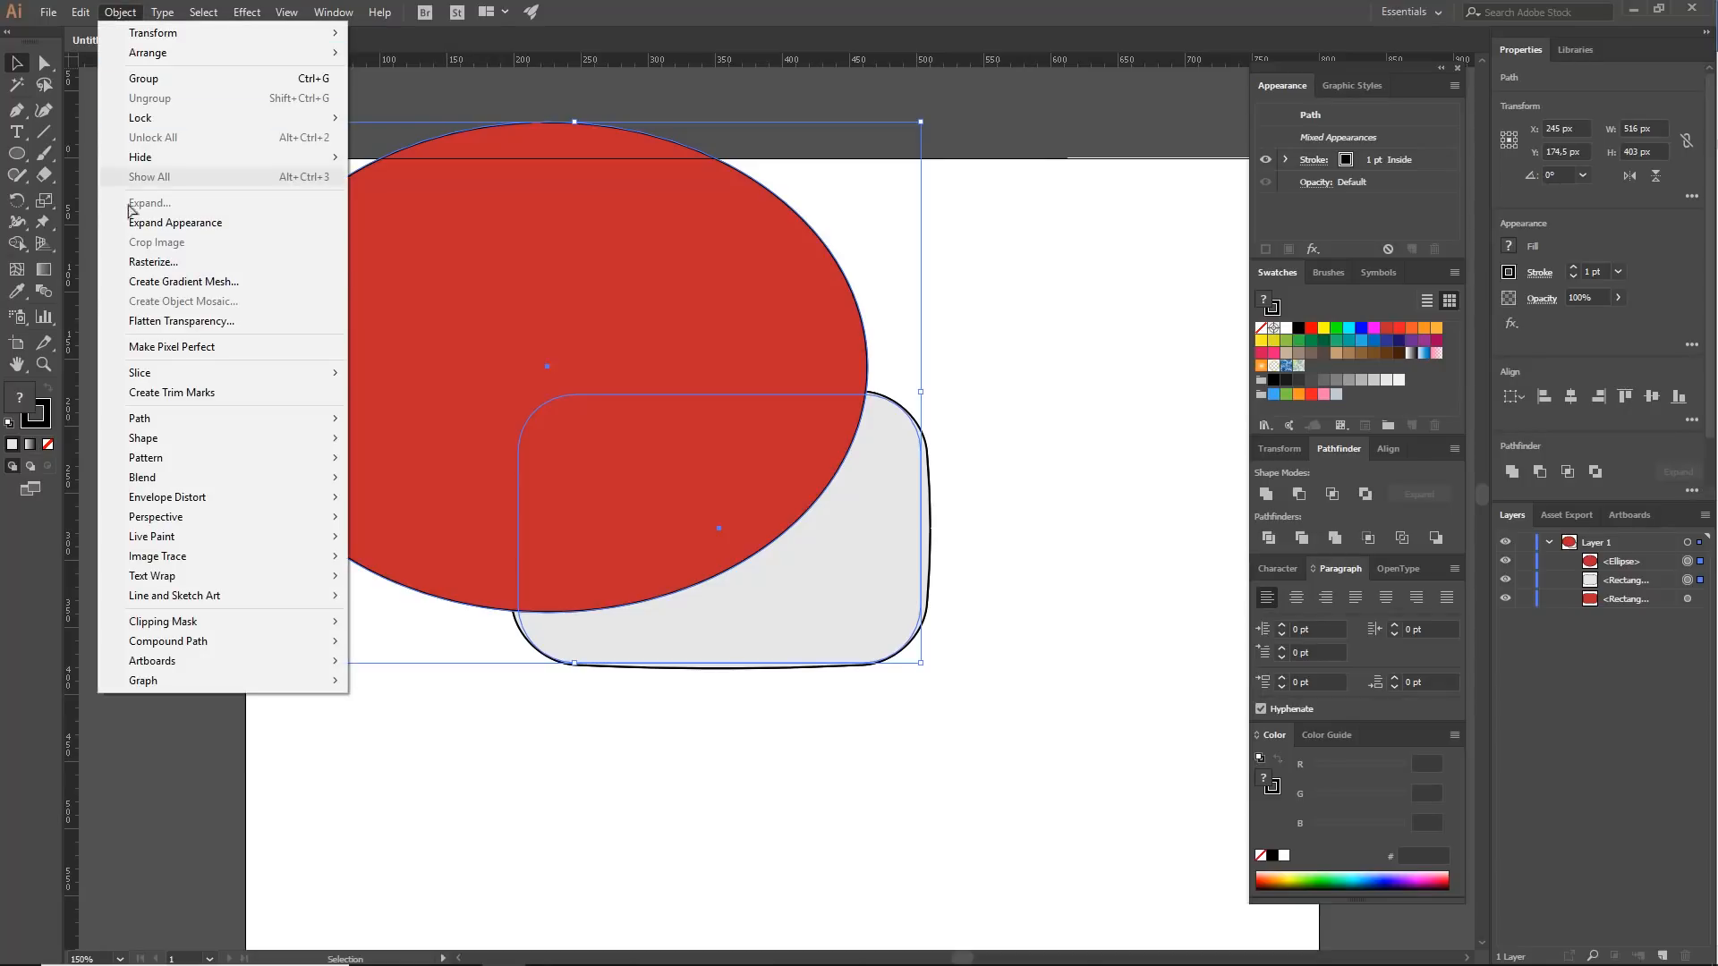
mouse_move(190, 631)
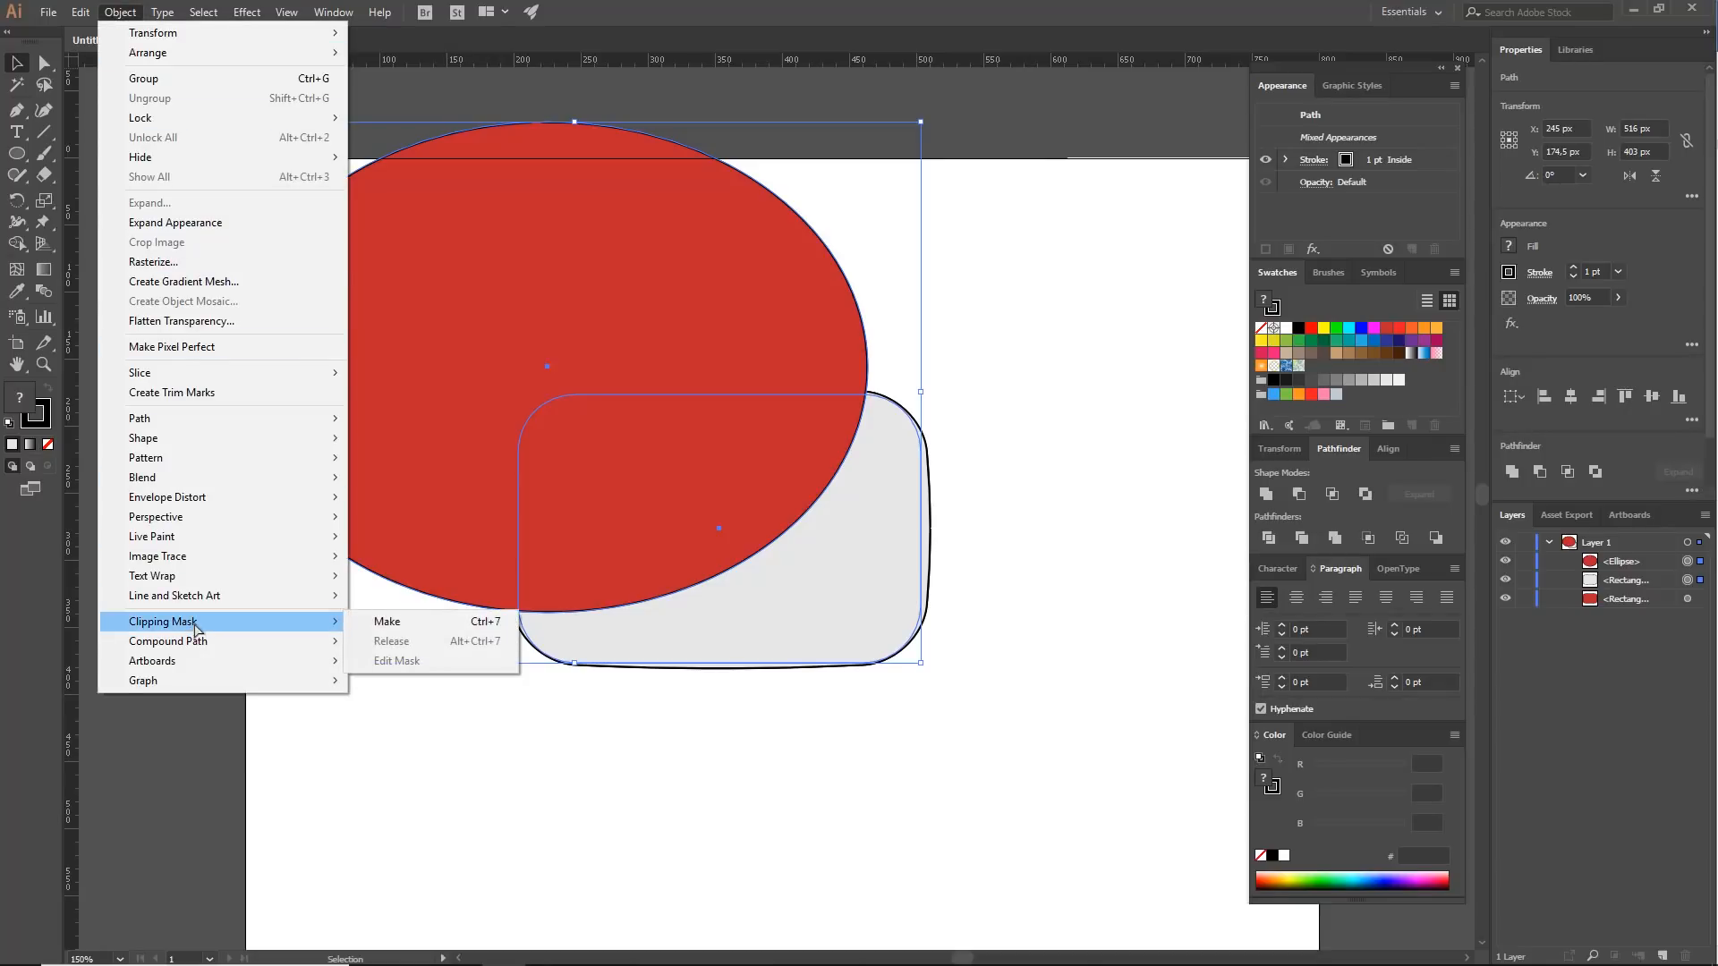
left_click(385, 622)
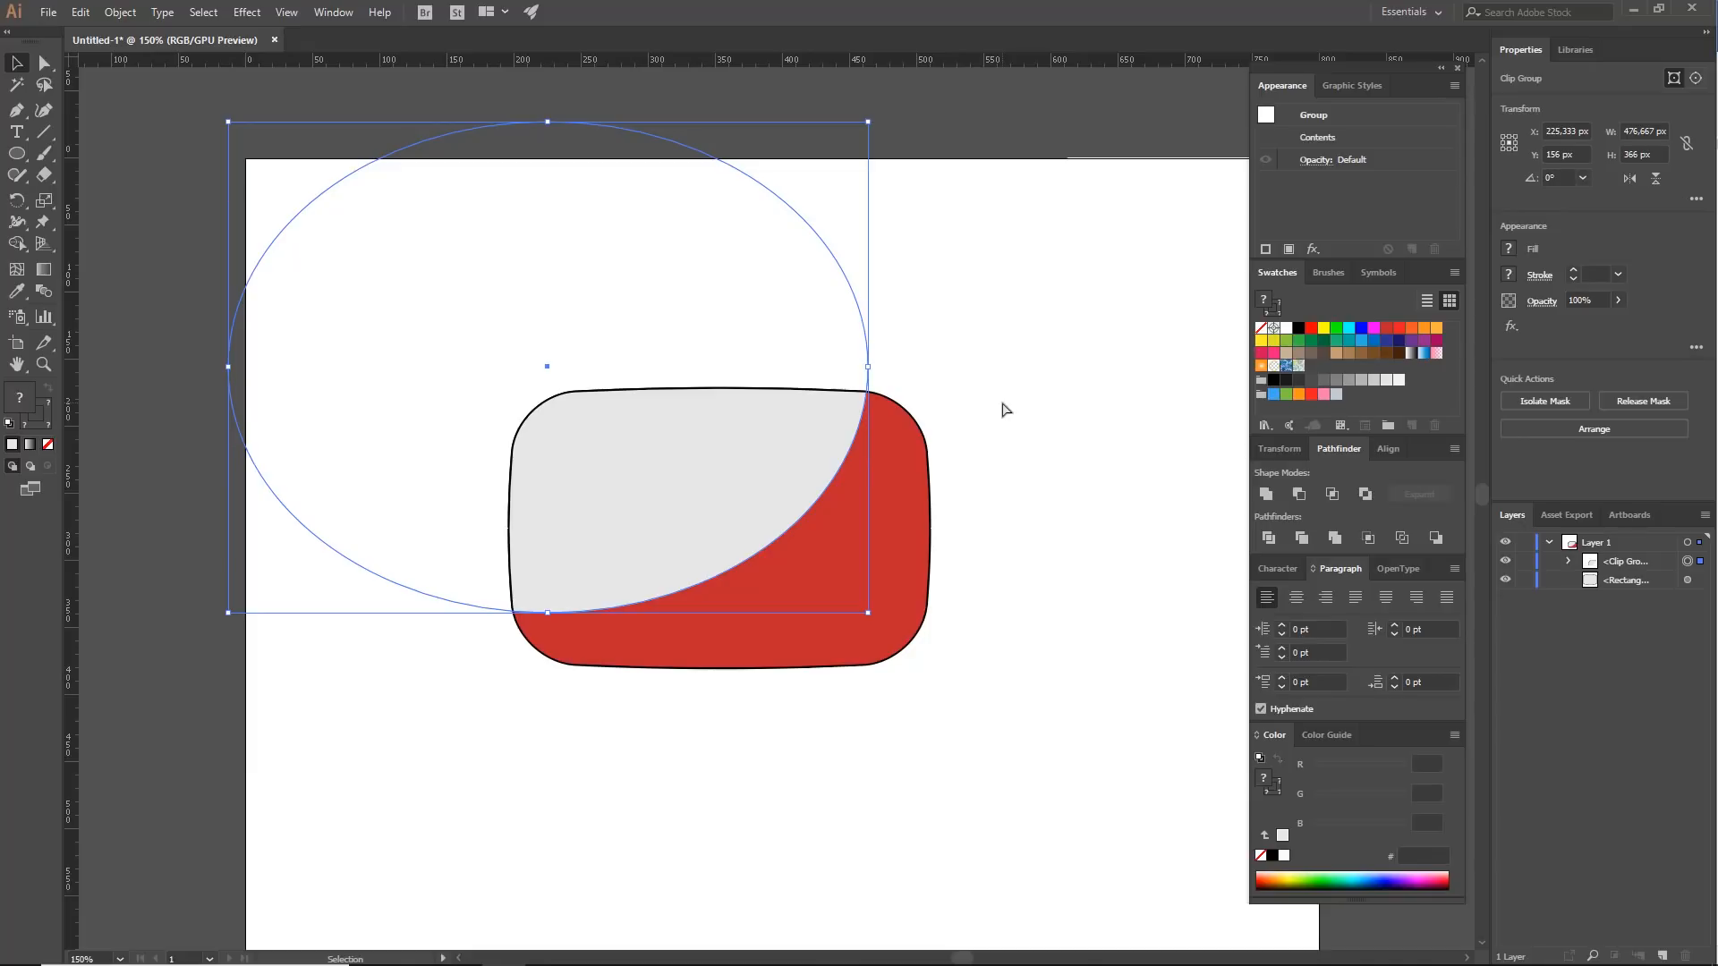
left_click(1003, 409)
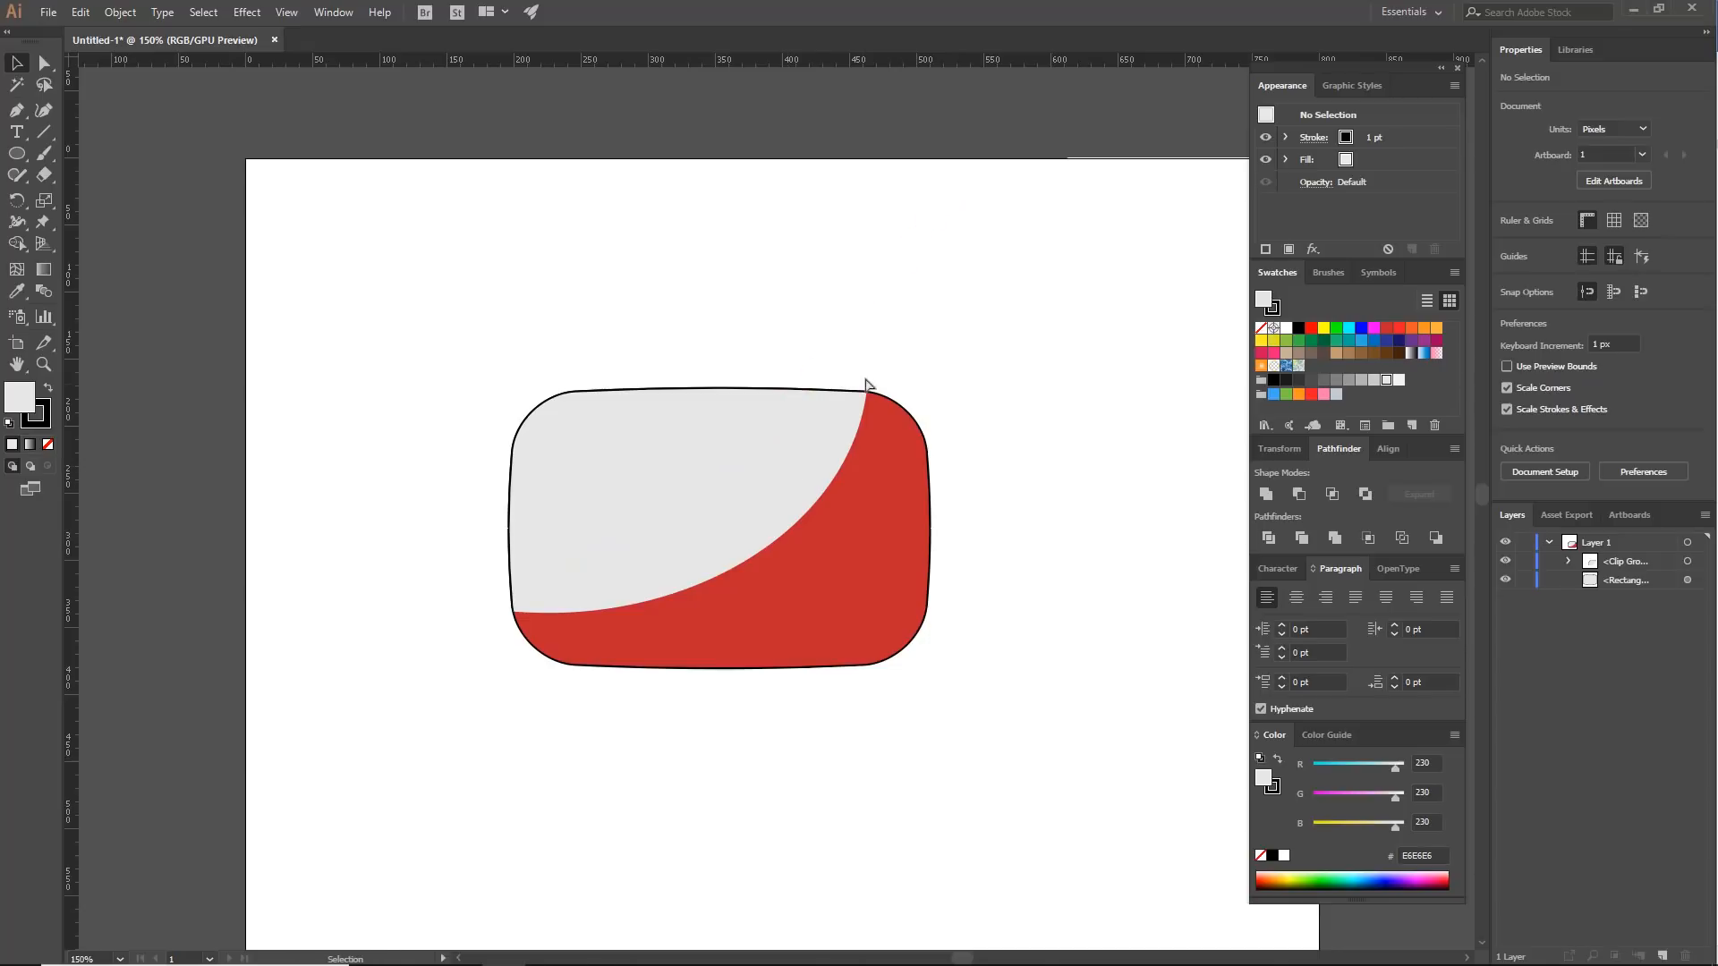
- Set the opacity of the clipped light grey shape to 20% and deselect it
left_click(819, 491)
left_click(1092, 388)
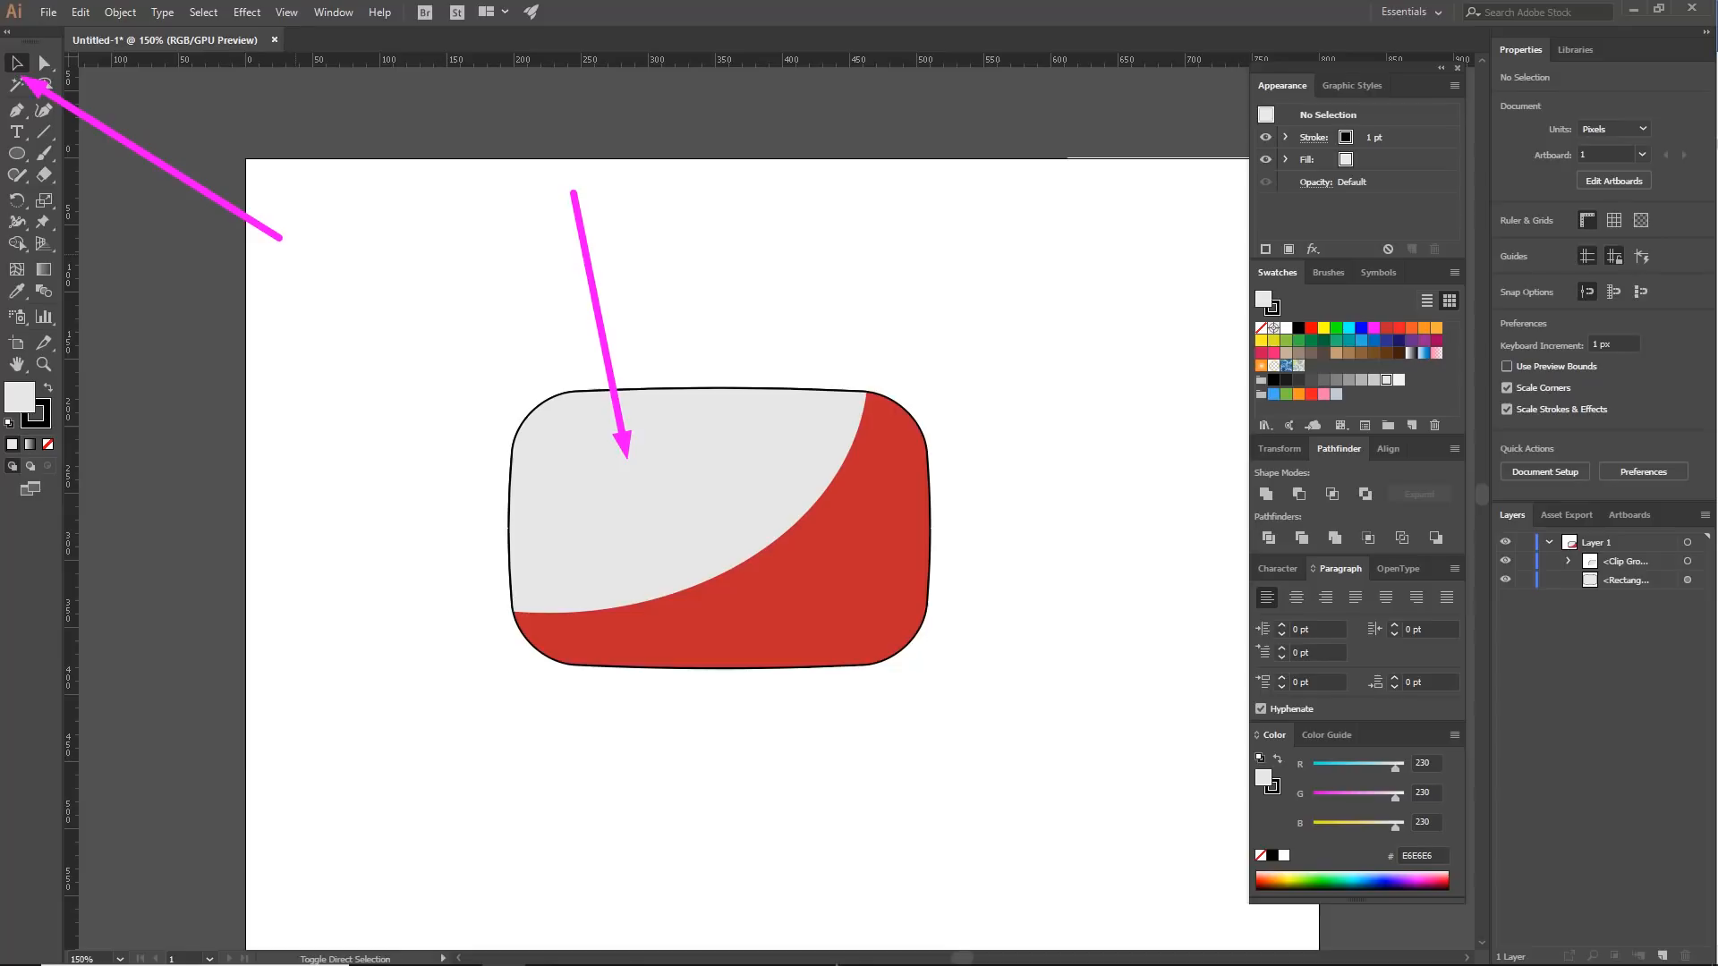
left_click(653, 491)
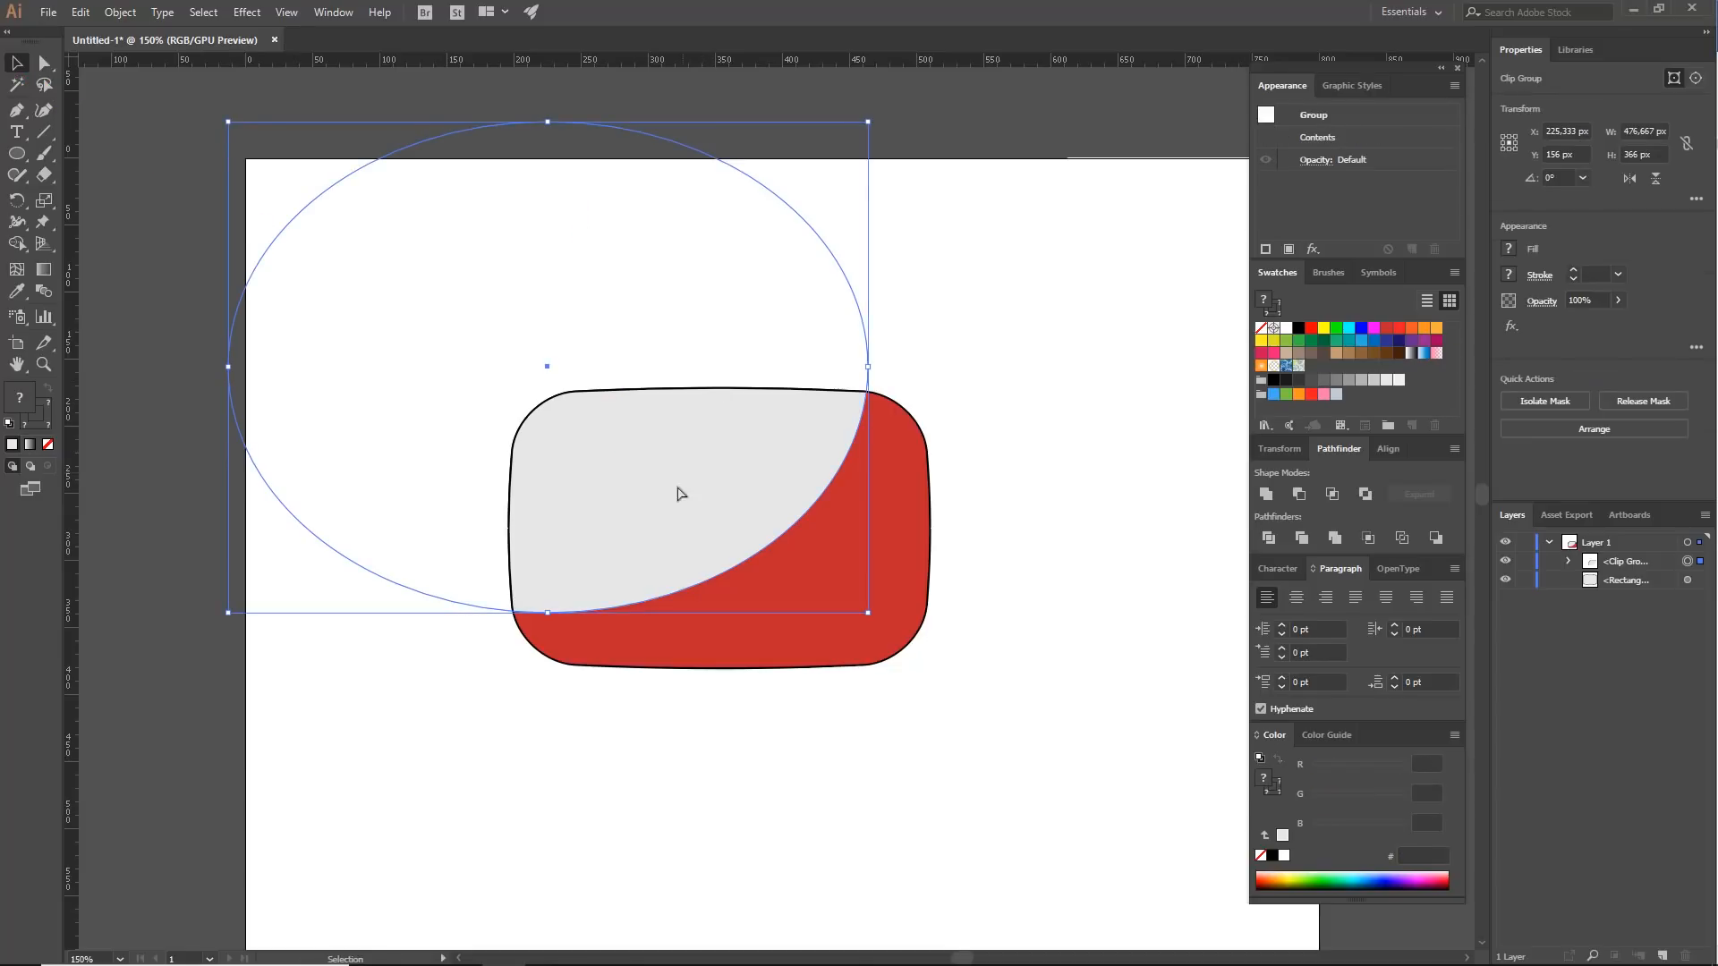
key("ctrl")
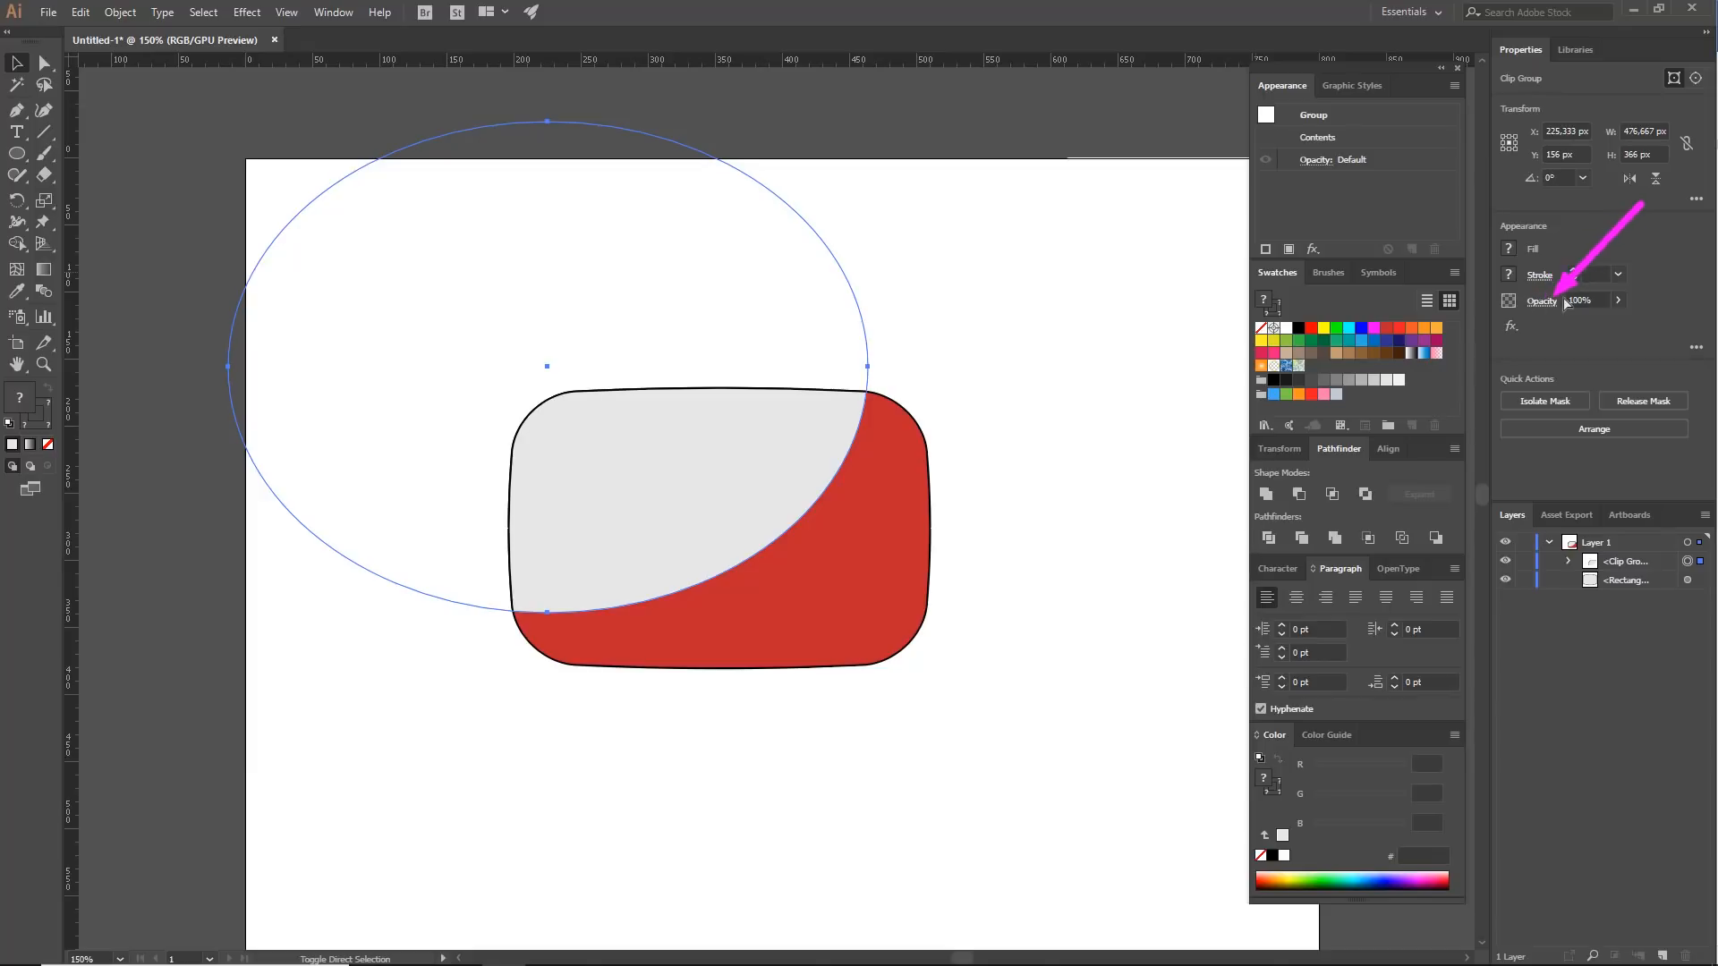
left_click(1594, 303)
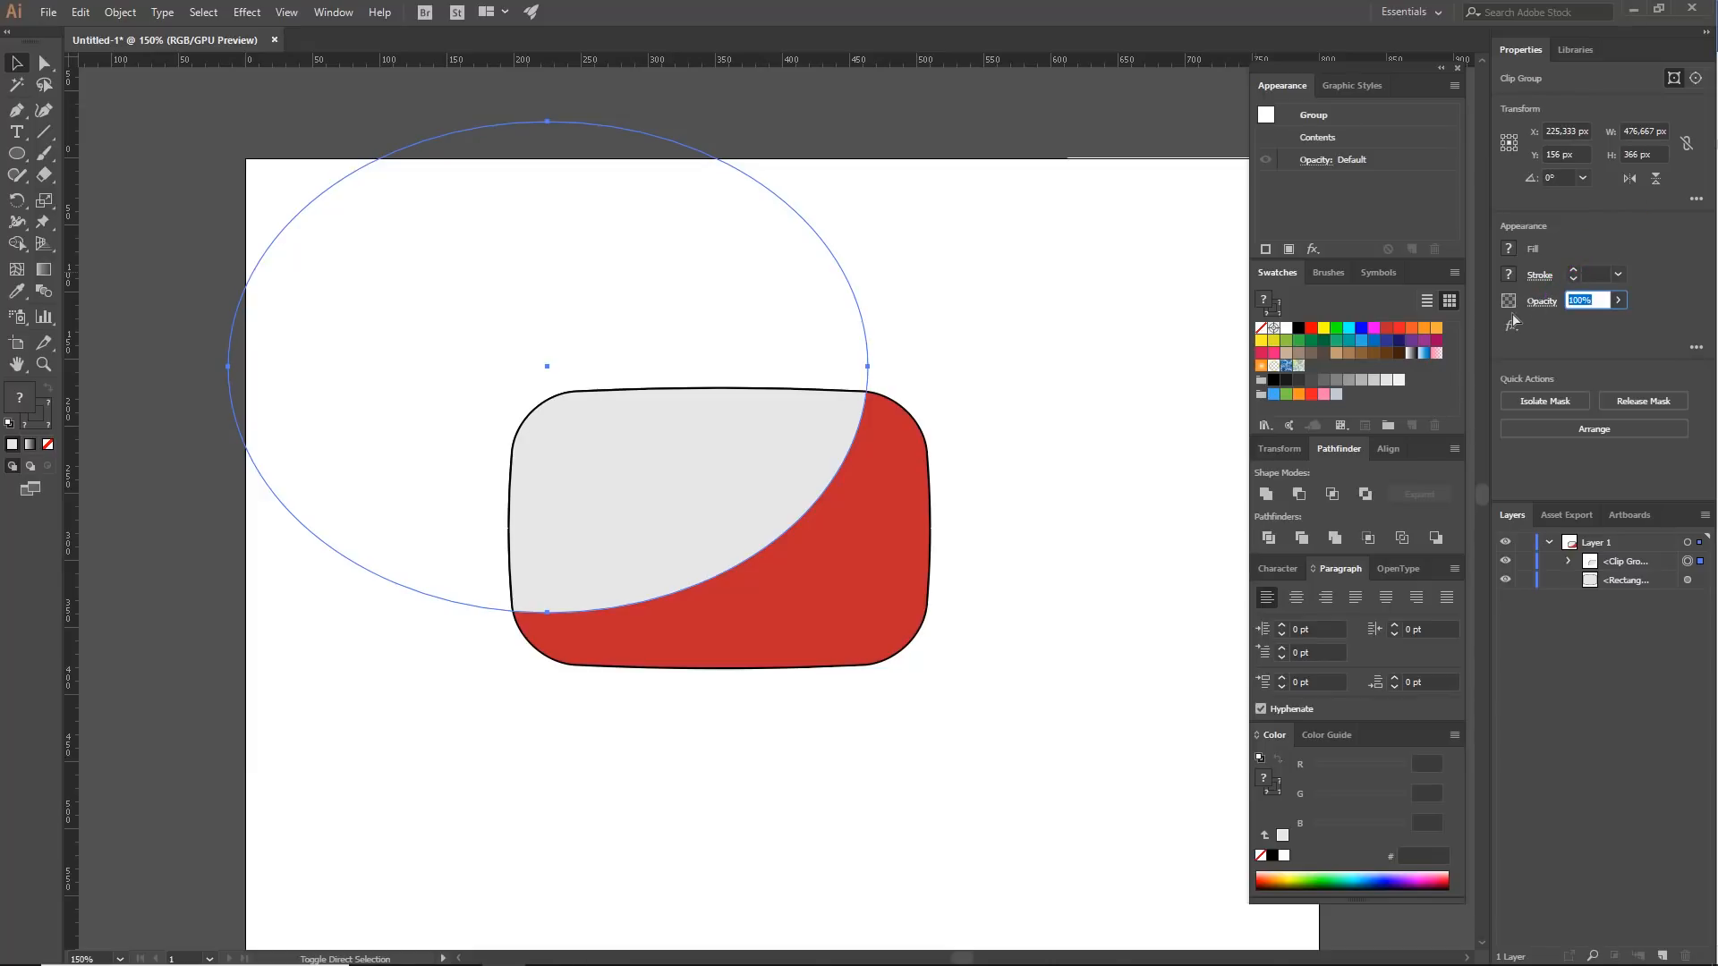
type("20")
key("Return")
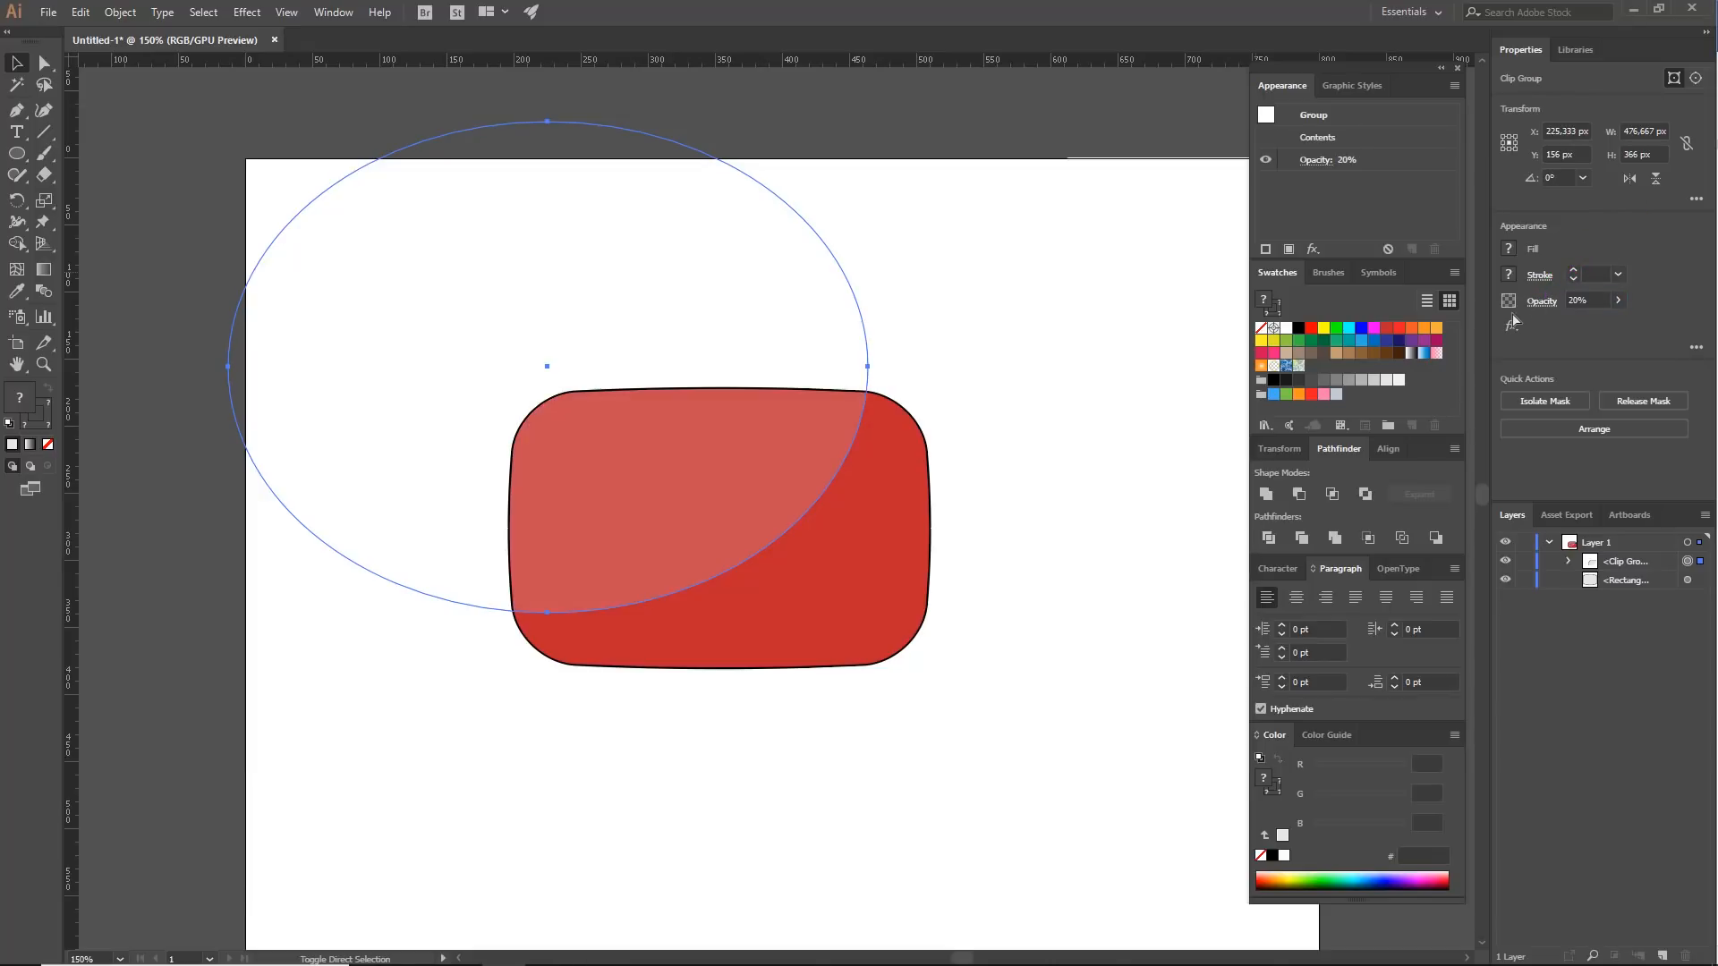
left_click(994, 414)
- Show the shape tools grouped with the Ellipse tool for drawing another shape
key("ctrl+minus")
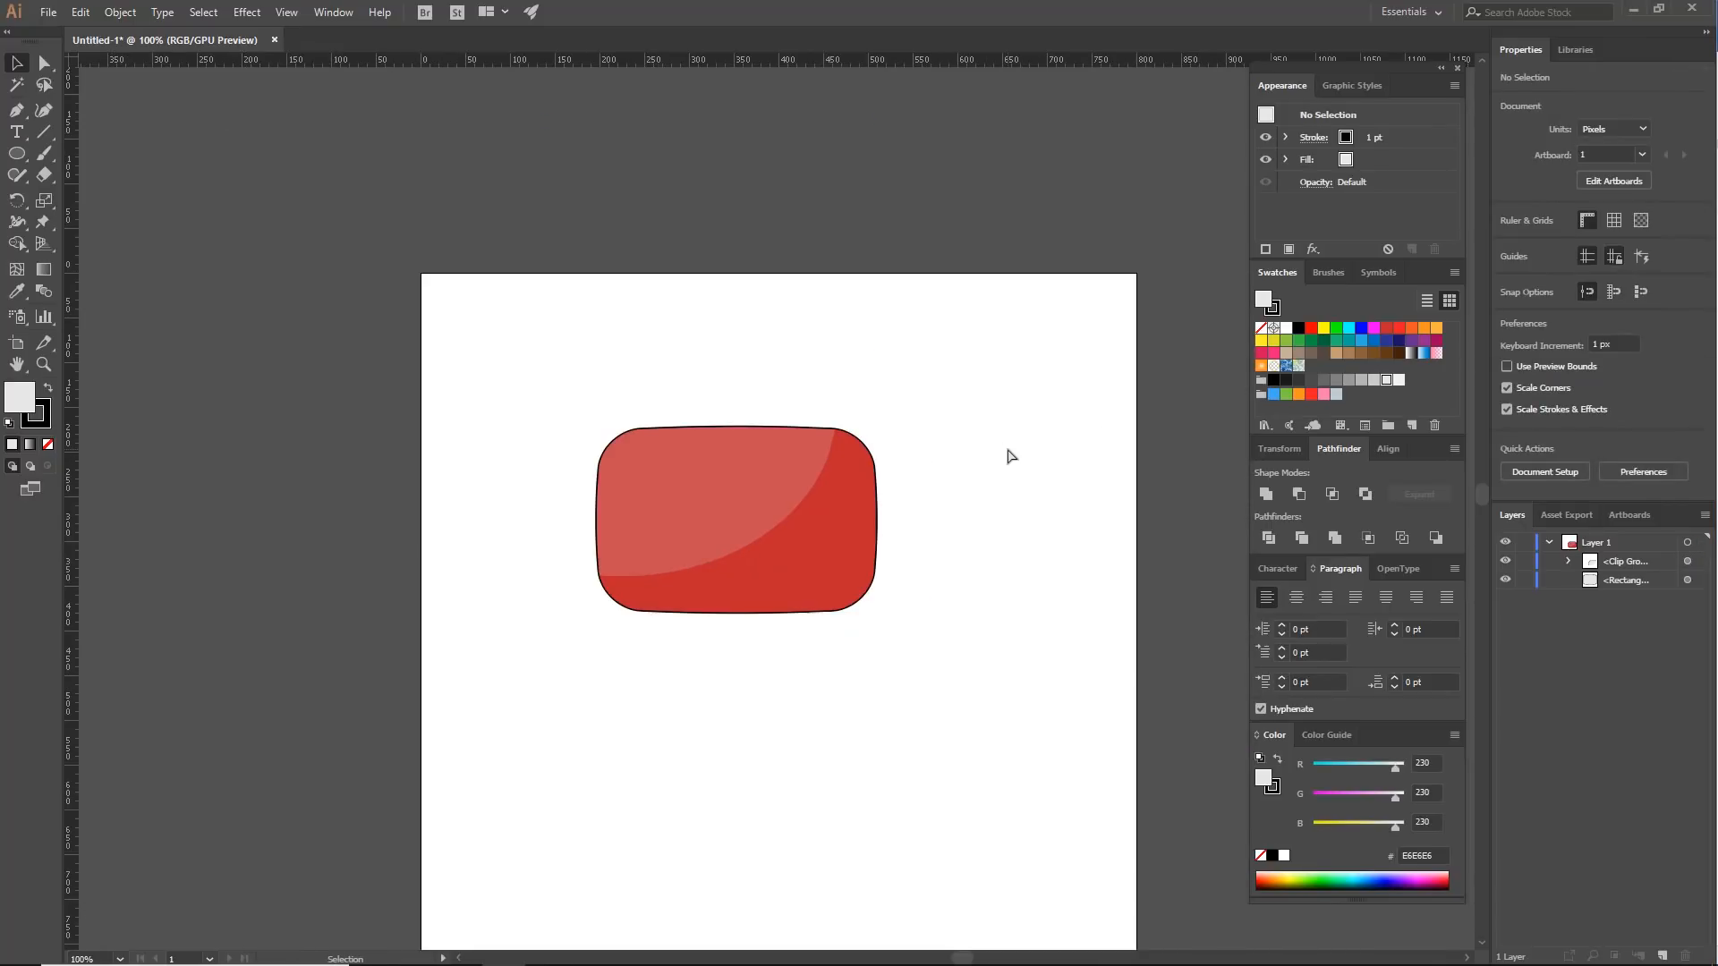
key("ctrl+plus")
left_click_drag(662, 494, 631, 396)
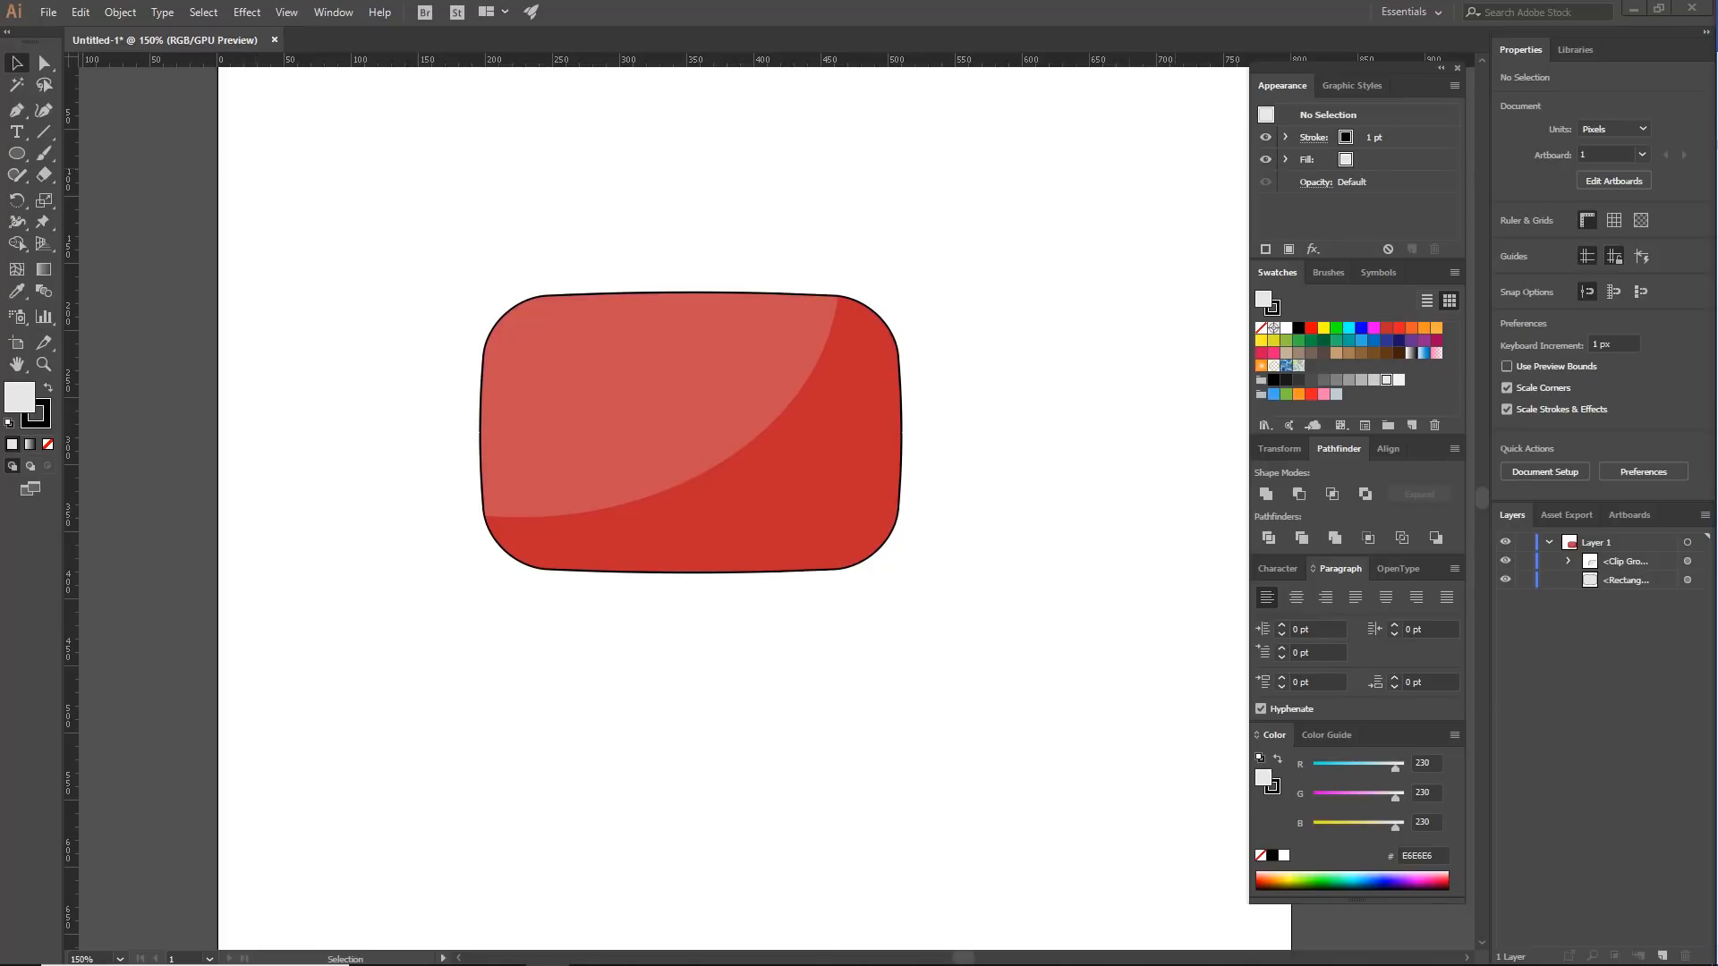
left_click_drag(932, 420, 915, 444)
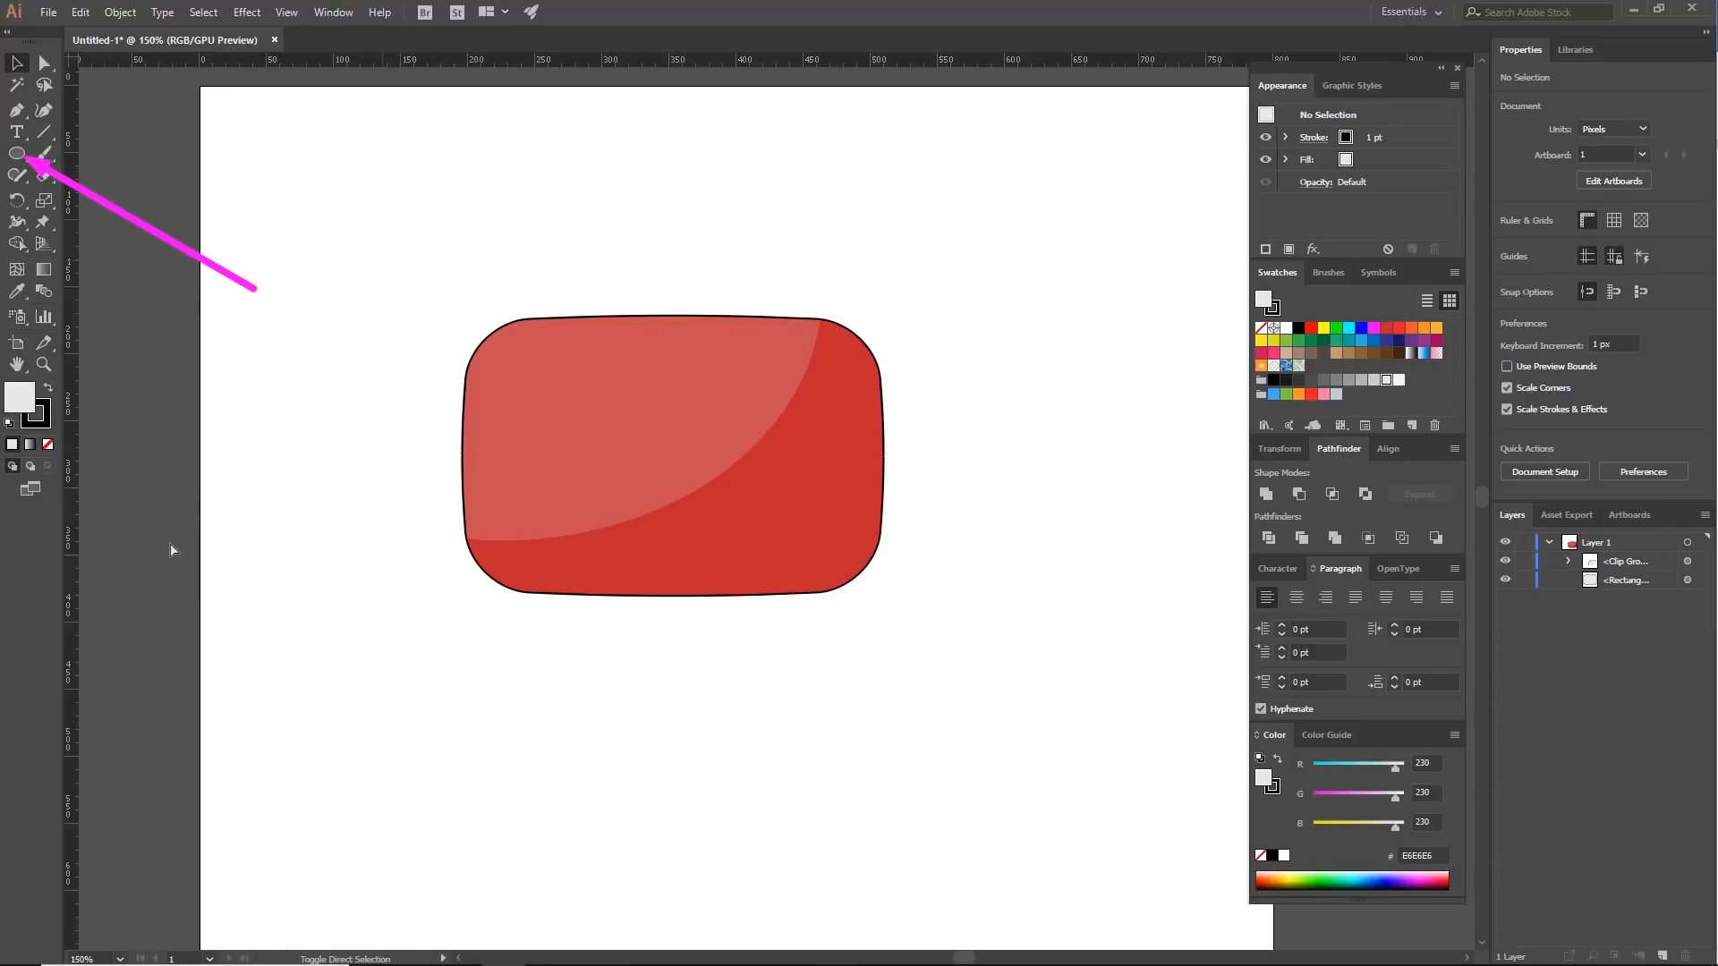
left_click(24, 151)
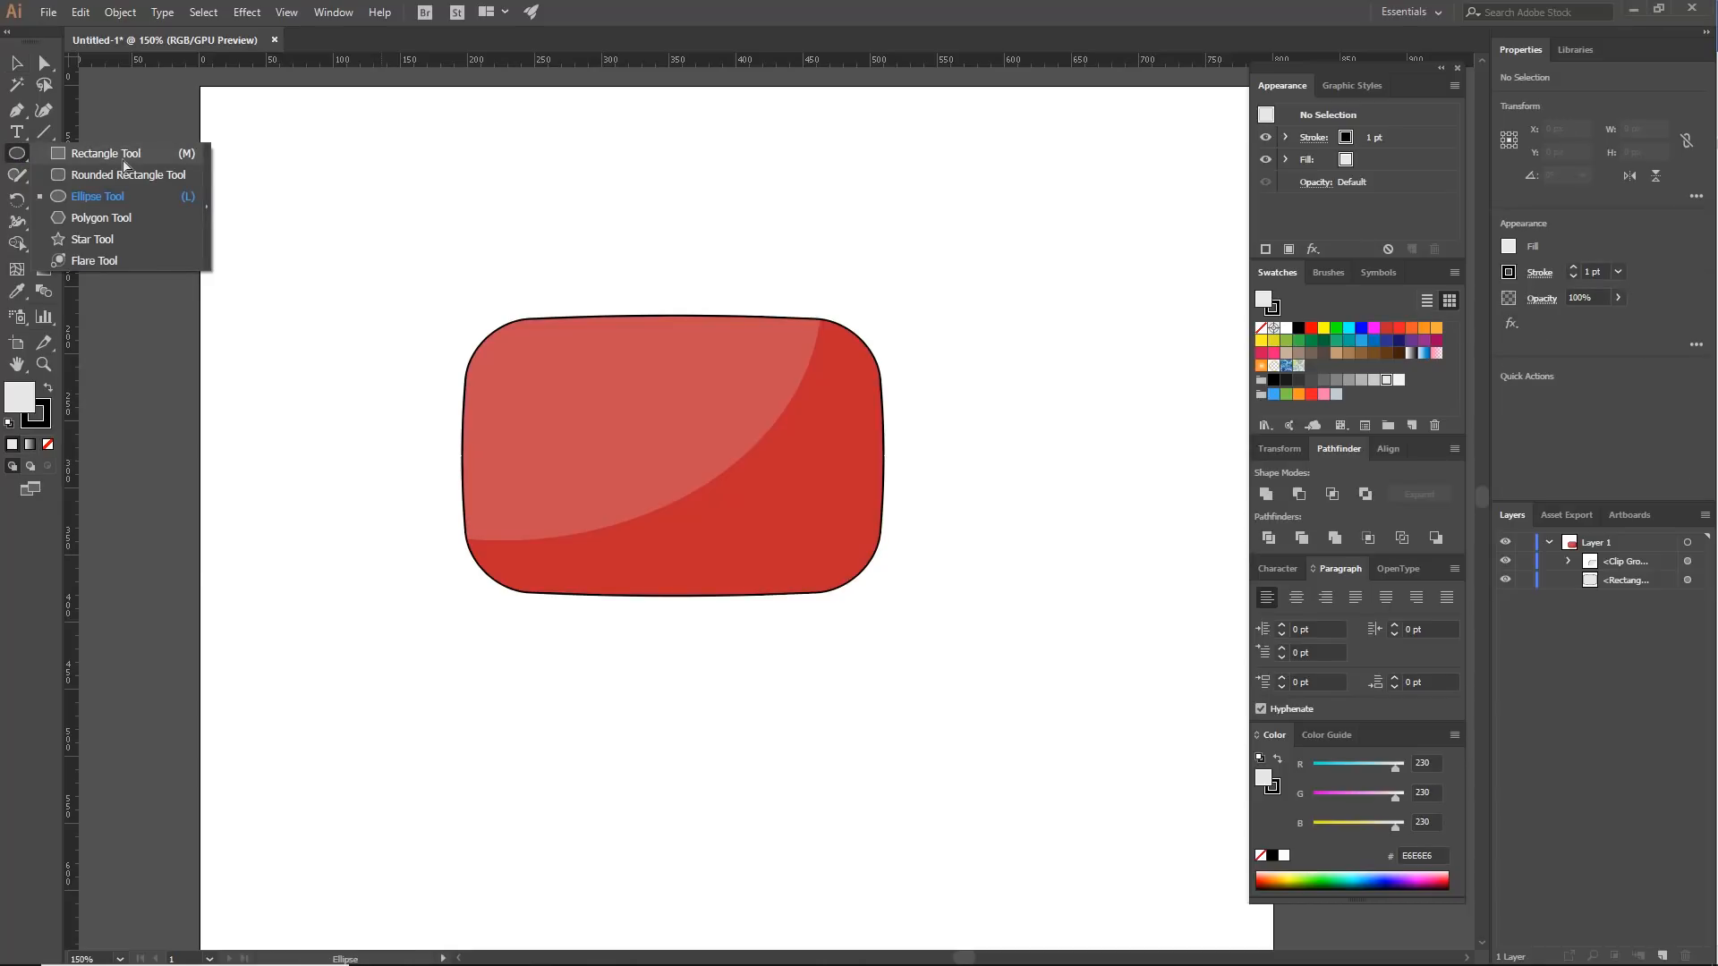